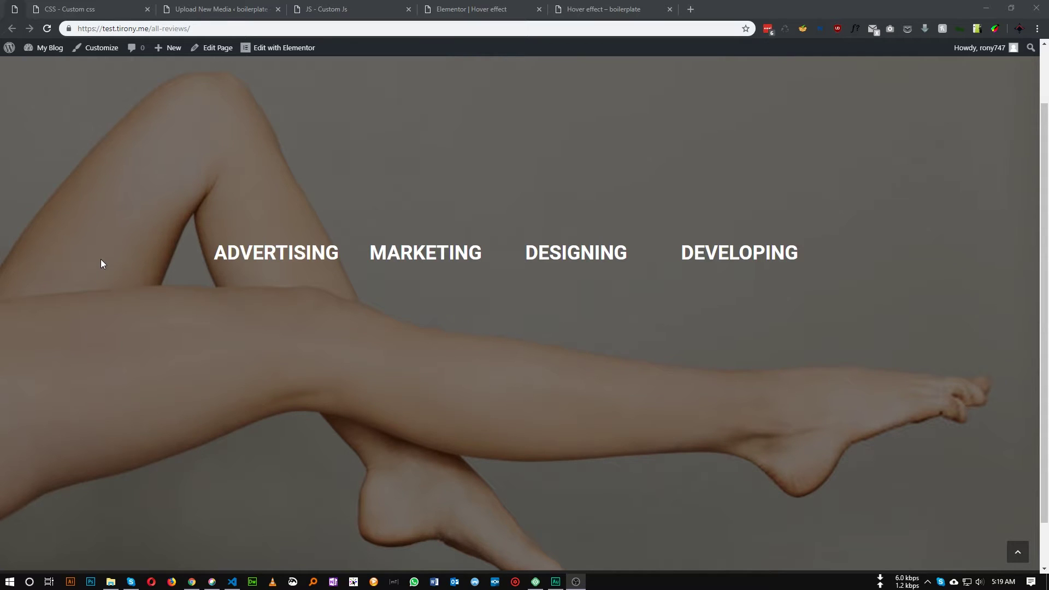
Add a single-column section to the Hover effect page with Full Width content and No Gap between columns.
{"action": "left_click", "coordinate": [520, 6]}
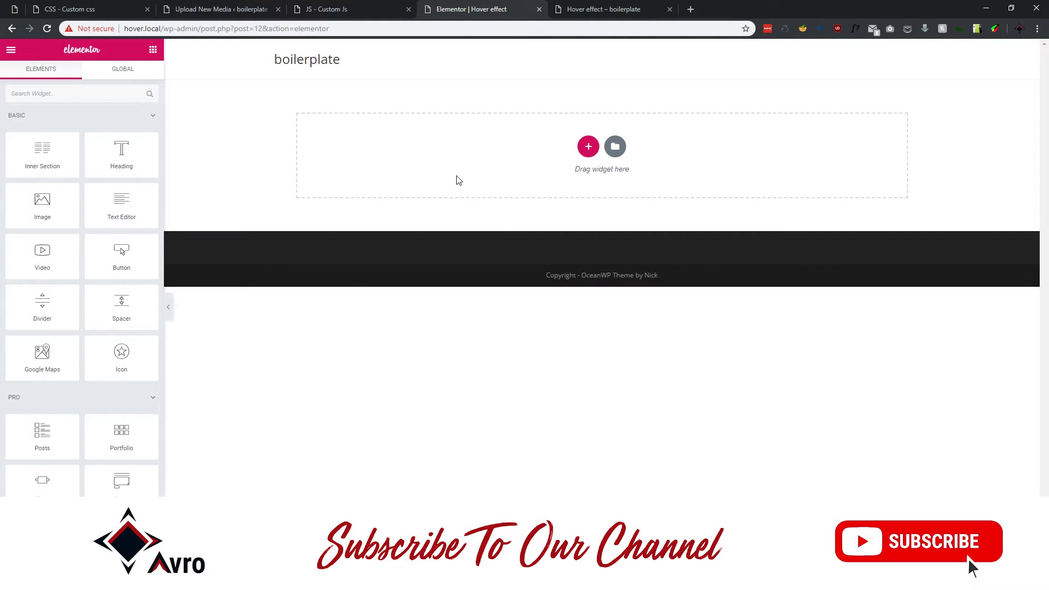
{"action": "left_click", "coordinate": [588, 146]}
{"action": "left_click", "coordinate": [453, 180]}
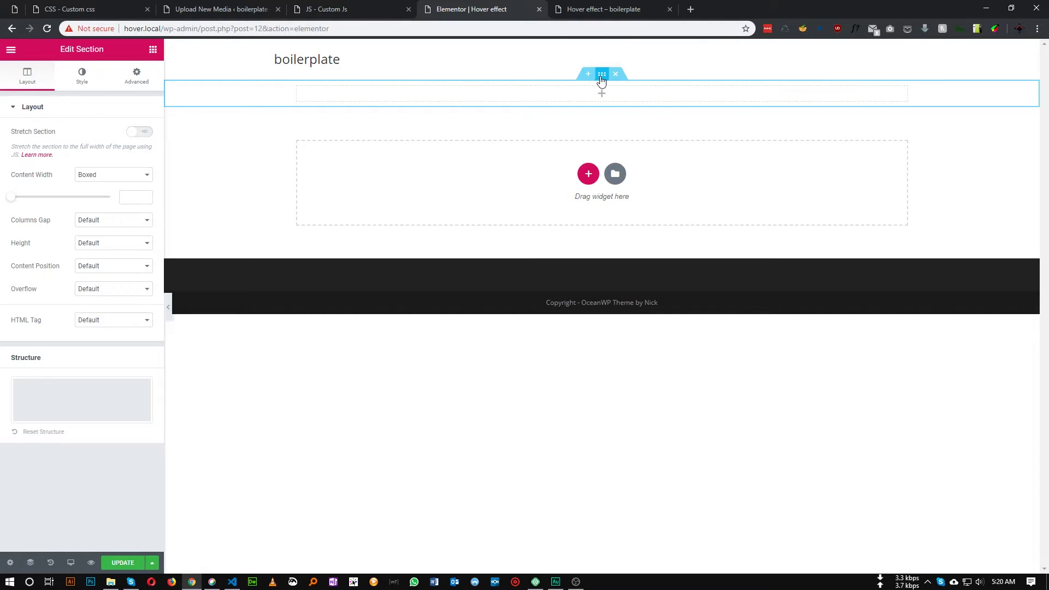
{"action": "left_click", "coordinate": [83, 174]}
{"action": "left_click", "coordinate": [97, 191]}
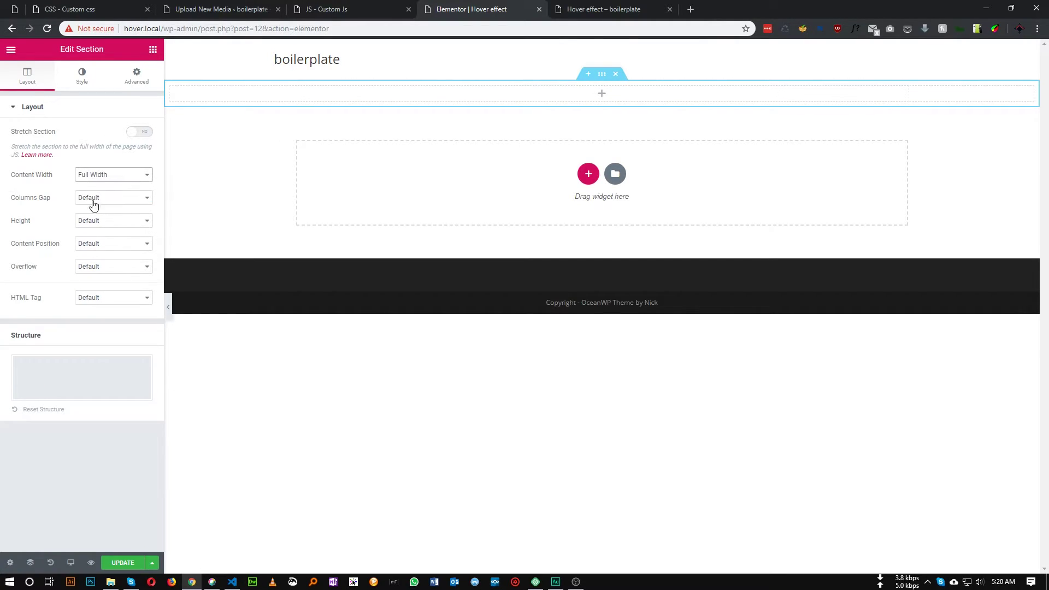
{"action": "left_click", "coordinate": [92, 198]}
{"action": "left_click", "coordinate": [95, 216]}
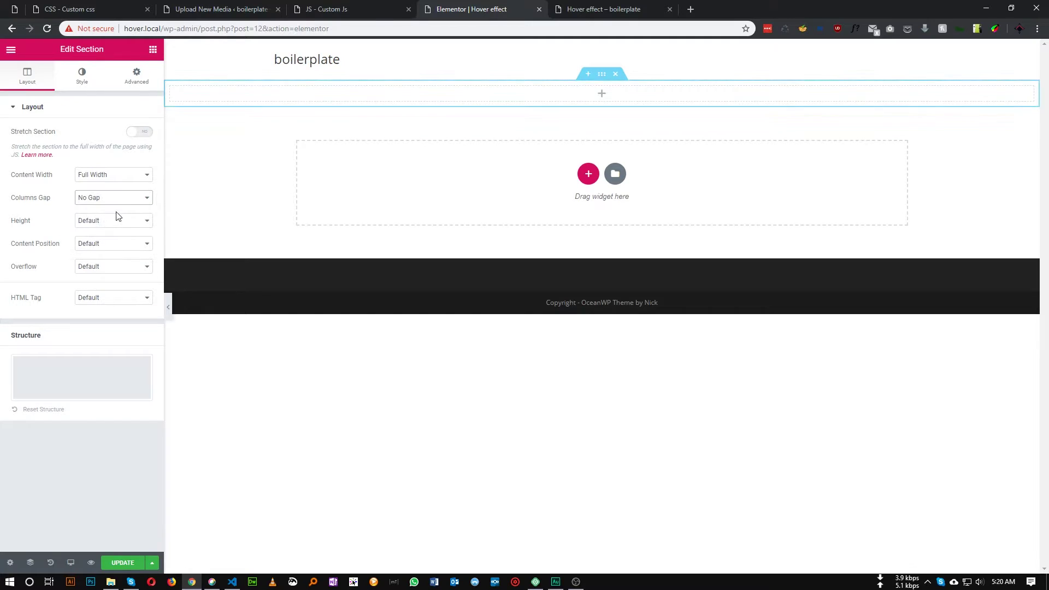
Assign the CSS class main_box to the section and update the page.
{"action": "left_click", "coordinate": [138, 87]}
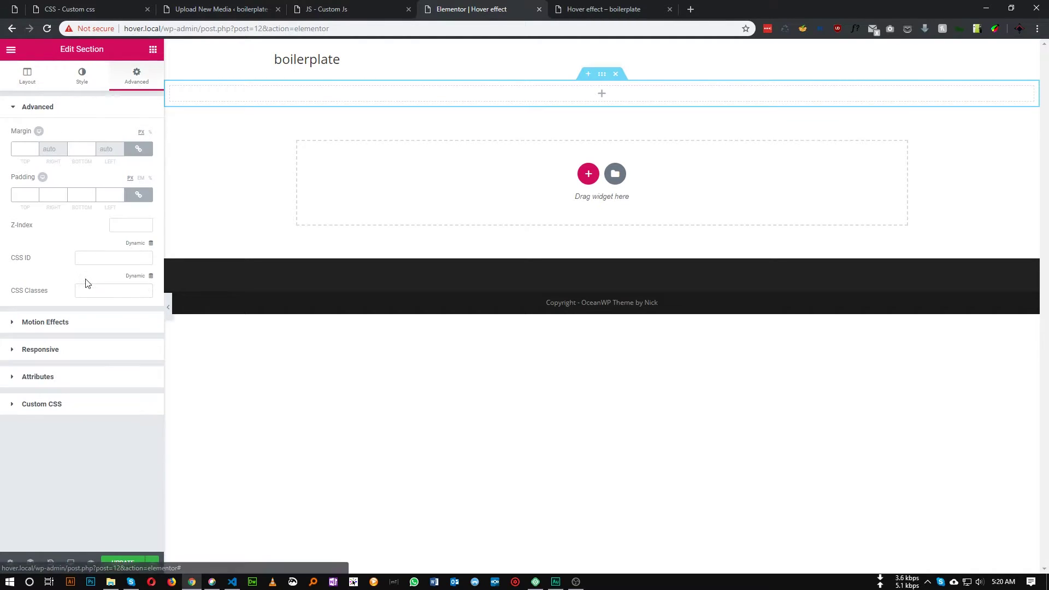
{"action": "left_click", "coordinate": [81, 295]}
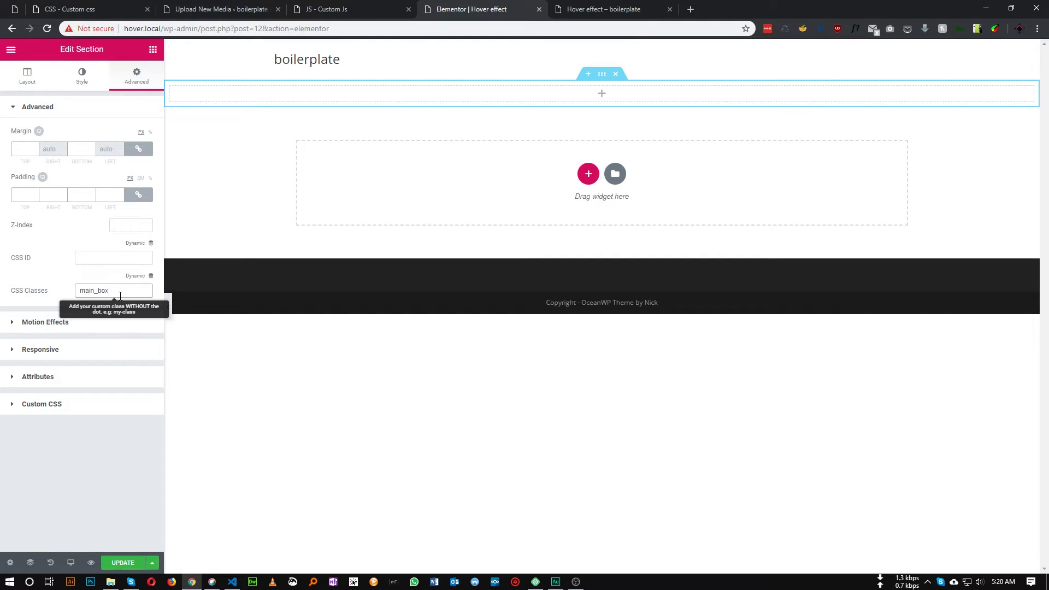
{"action": "left_click", "coordinate": [233, 581]}
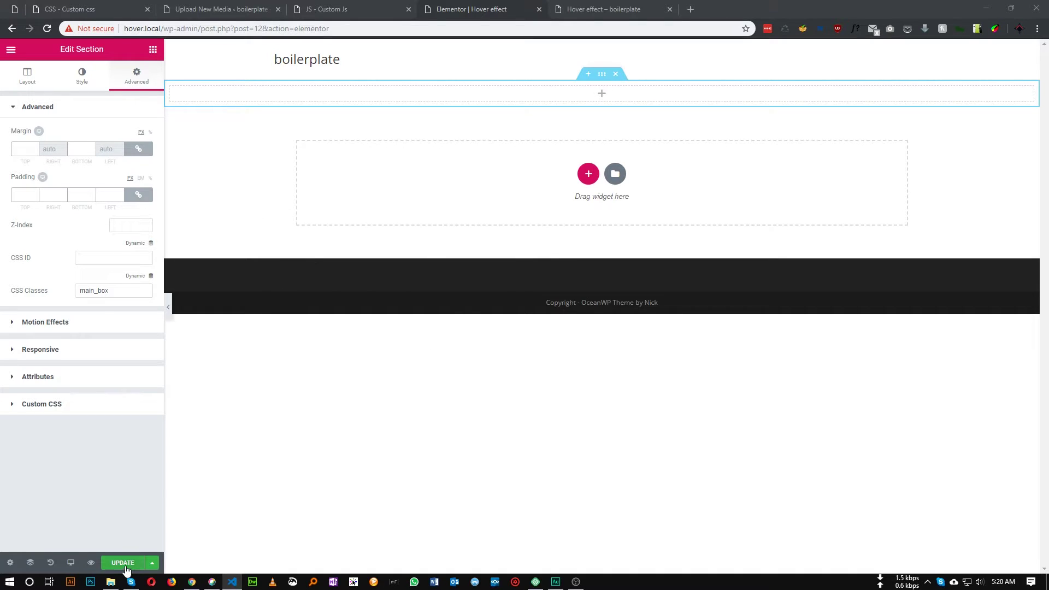
{"action": "left_click", "coordinate": [125, 567]}
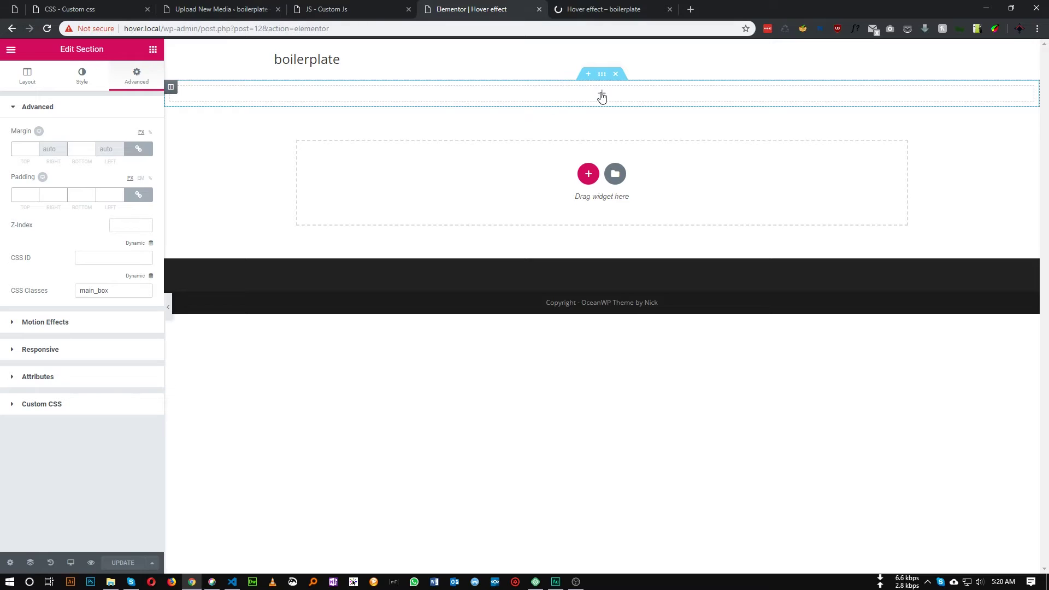
Insert an Inner Section into the main_box section and give it a minimum height of 800.
{"action": "left_click", "coordinate": [153, 50]}
{"action": "left_click_drag", "start_coordinate": [74, 161], "coordinate": [627, 94]}
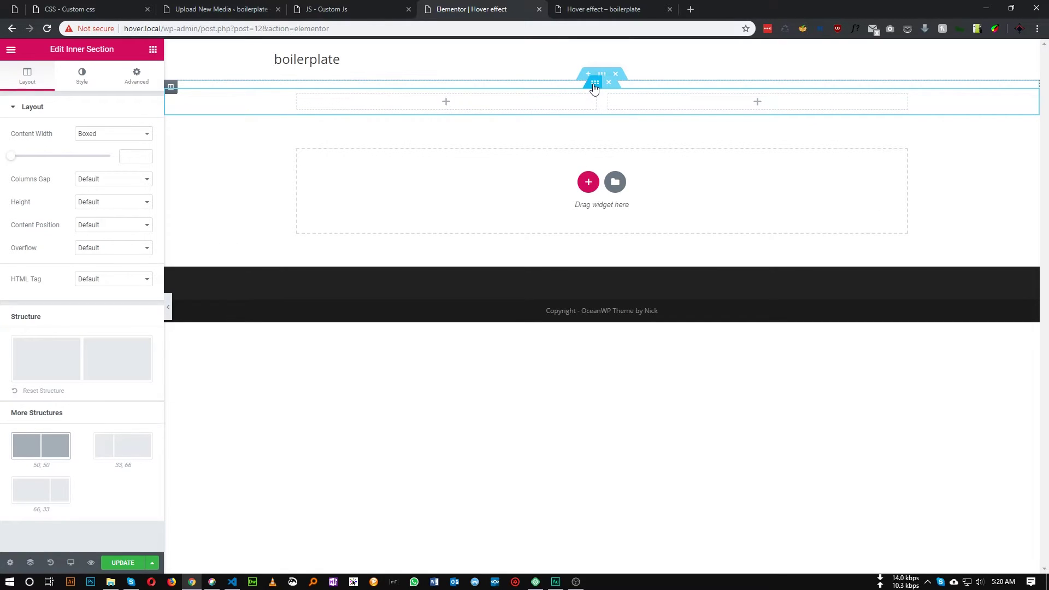
{"action": "left_click", "coordinate": [92, 203]}
{"action": "left_click", "coordinate": [113, 221]}
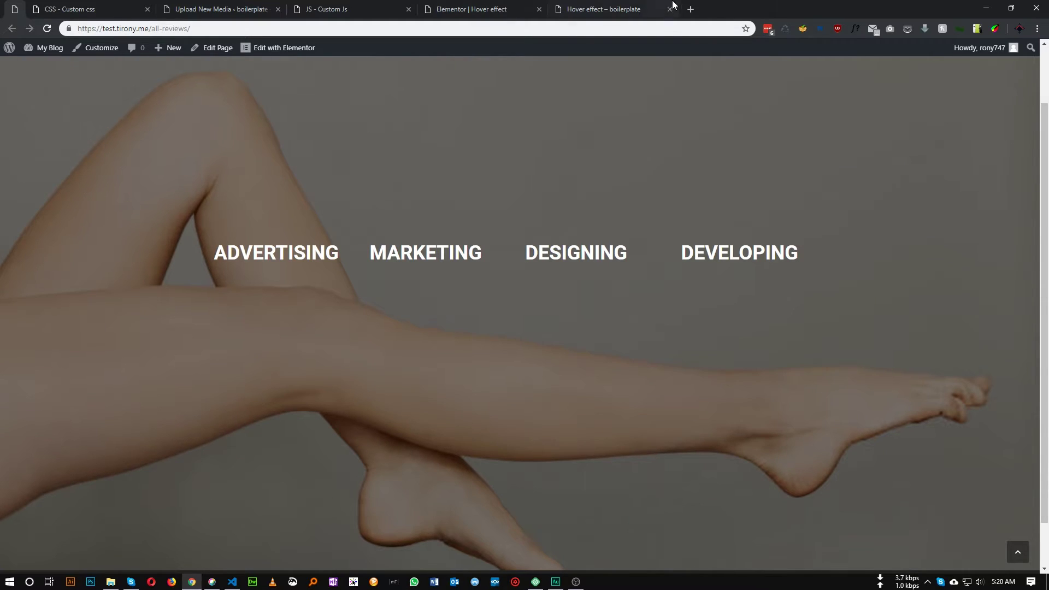
{"action": "left_click", "coordinate": [588, 9]}
{"action": "left_click", "coordinate": [476, 9]}
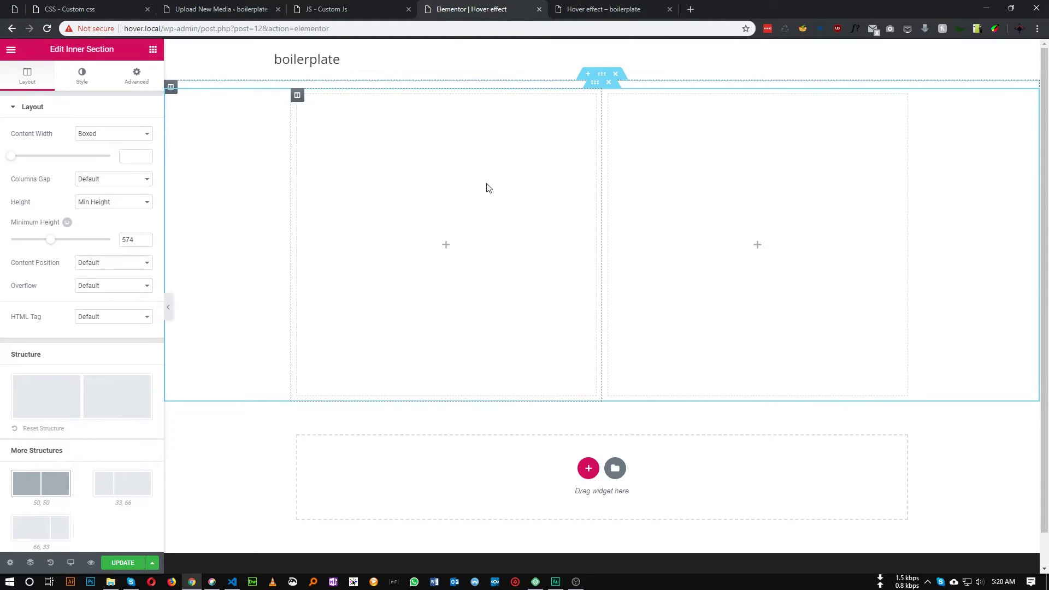
{"action": "double_click", "coordinate": [138, 238]}
{"action": "type", "text": "800"}
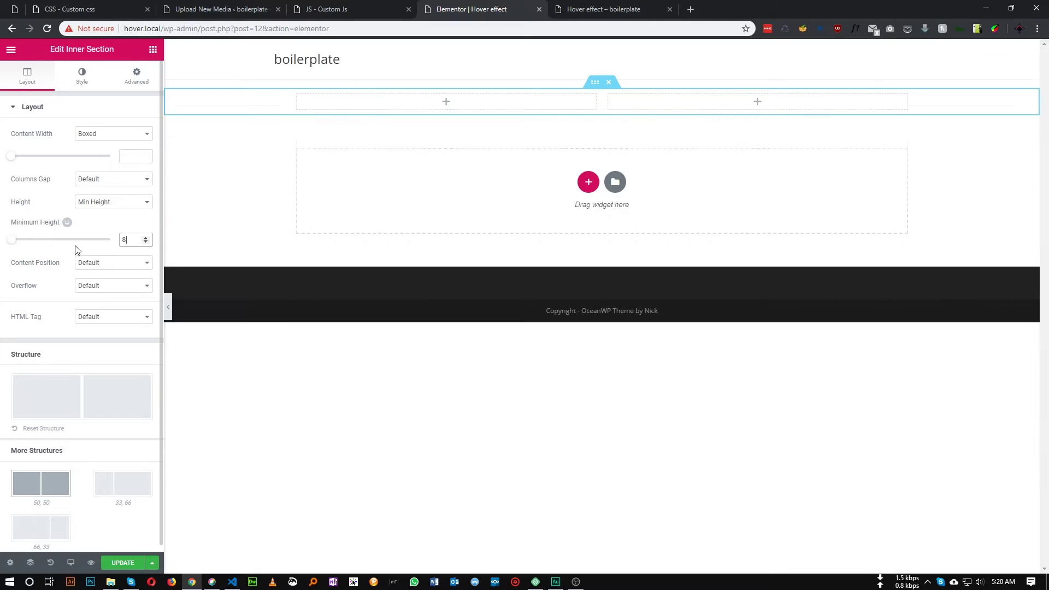
Give the inner section a classic background in the medium gray swatch colour.
{"action": "left_click", "coordinate": [79, 79]}
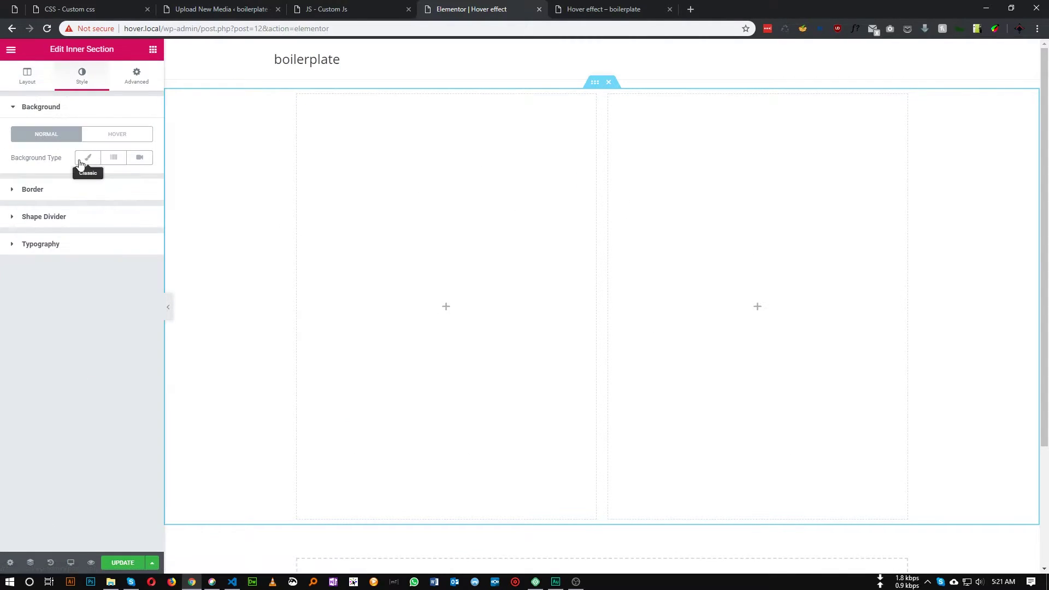
{"action": "left_click", "coordinate": [88, 158]}
{"action": "left_click", "coordinate": [138, 181]}
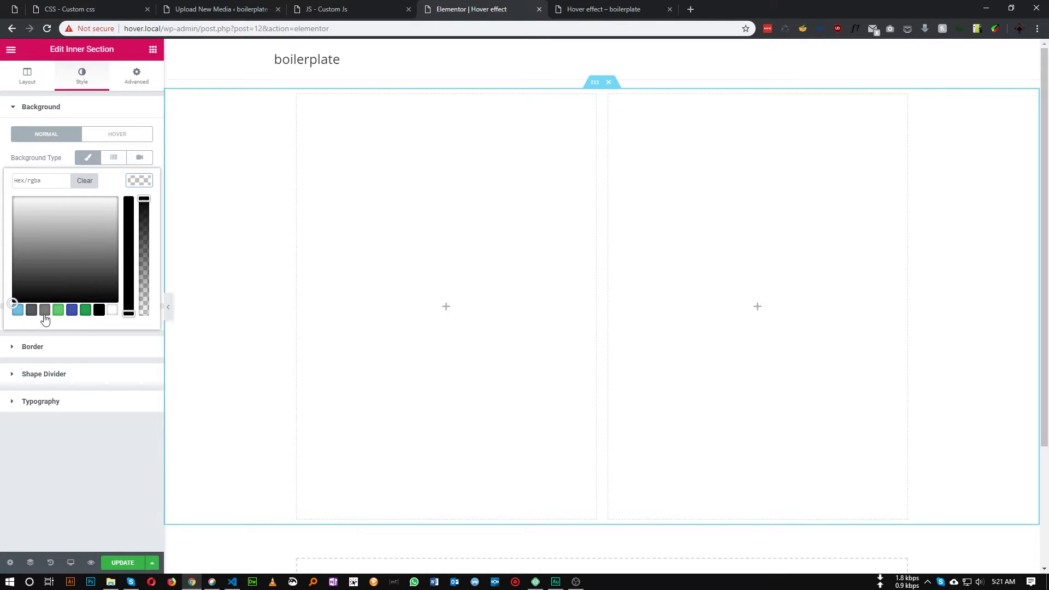
{"action": "left_click", "coordinate": [45, 313]}
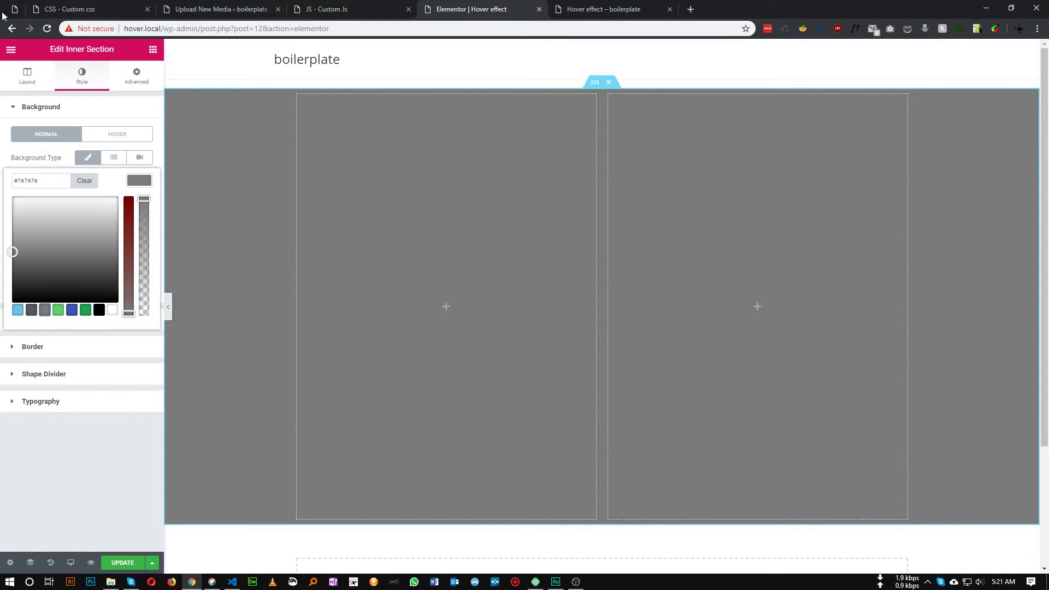
{"action": "left_click", "coordinate": [15, 10]}
{"action": "left_click", "coordinate": [616, 4]}
{"action": "left_click", "coordinate": [513, 3]}
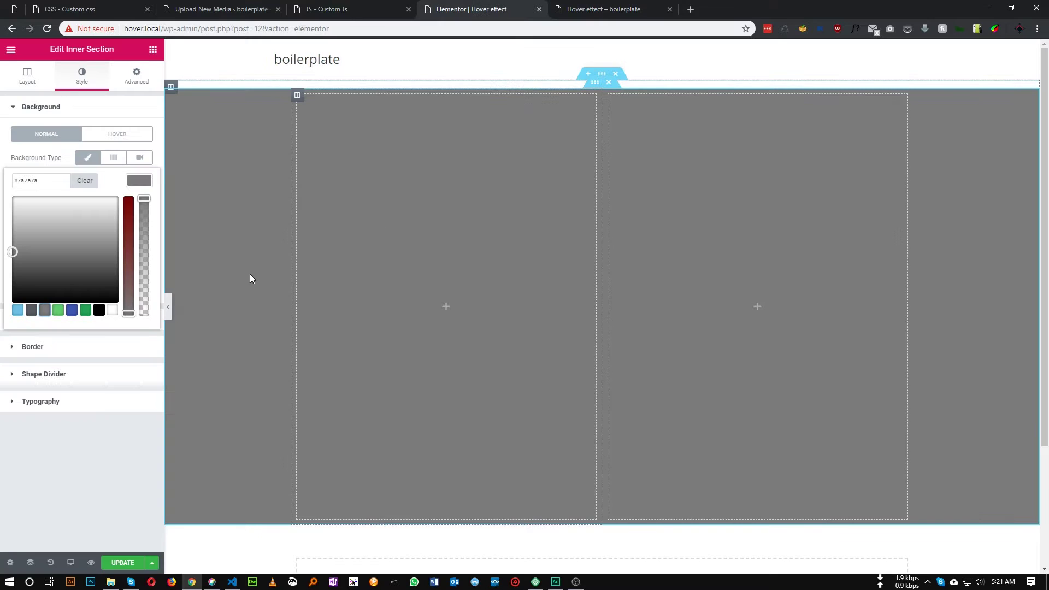
{"action": "left_click", "coordinate": [99, 473]}
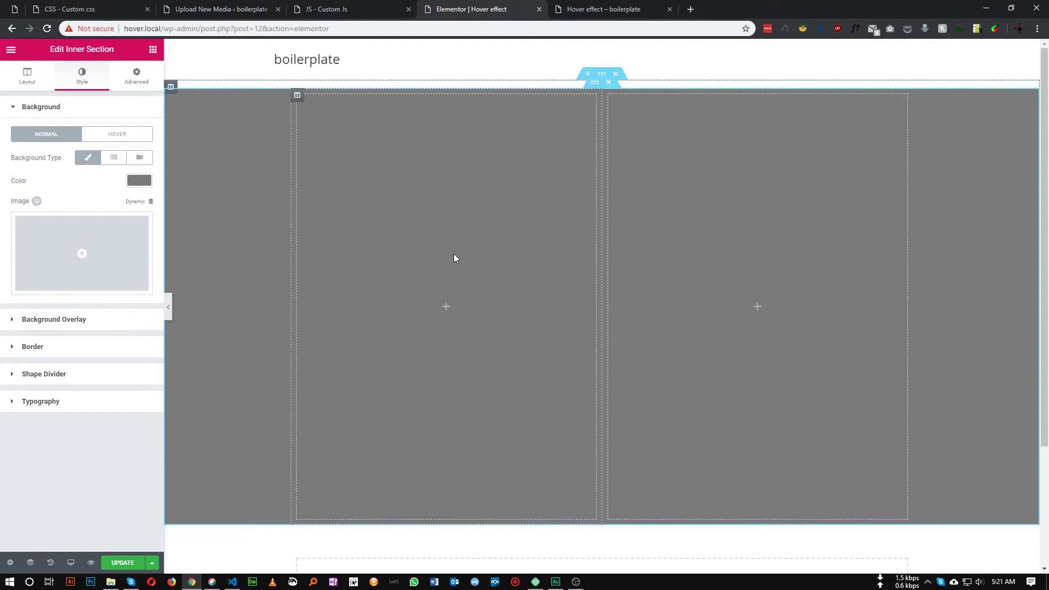
Check the hover effect on the finished demo page and set the inner section's content position to Middle.
{"action": "left_click", "coordinate": [17, 7]}
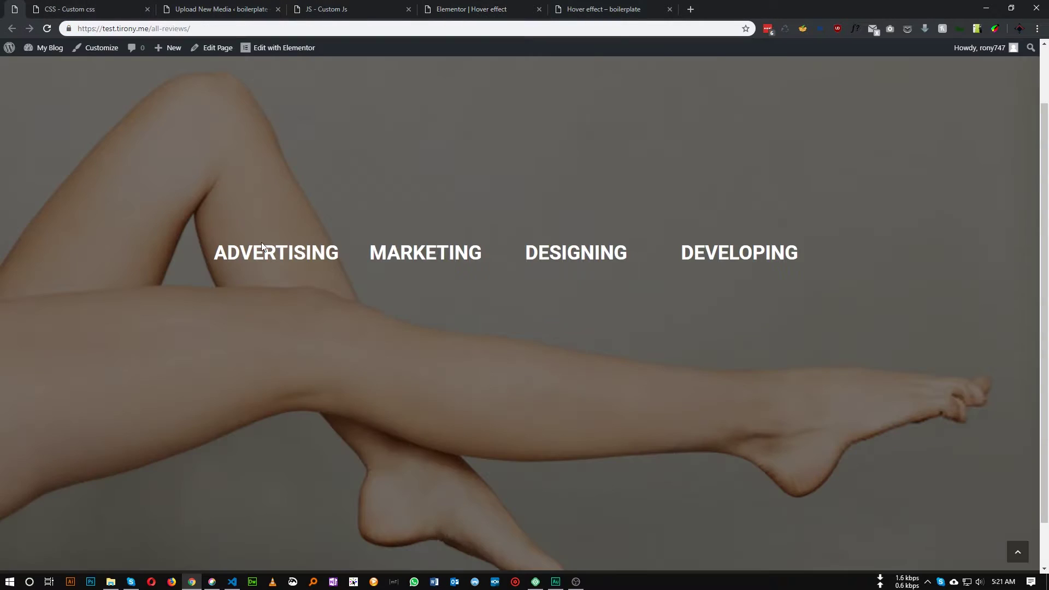
{"action": "mouse_move", "coordinate": [277, 255]}
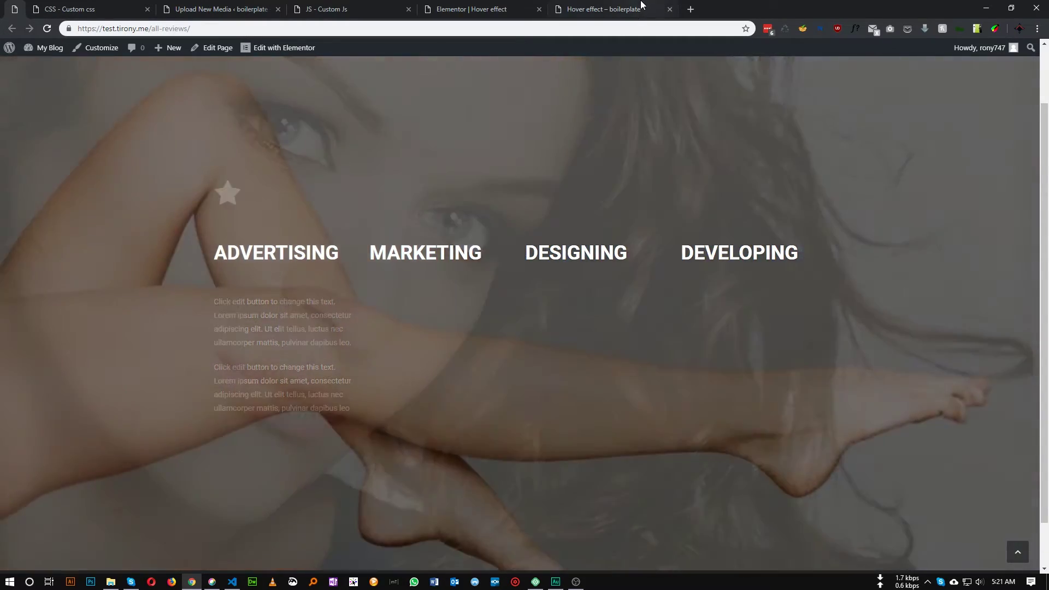
{"action": "left_click", "coordinate": [641, 3]}
{"action": "left_click", "coordinate": [476, 8]}
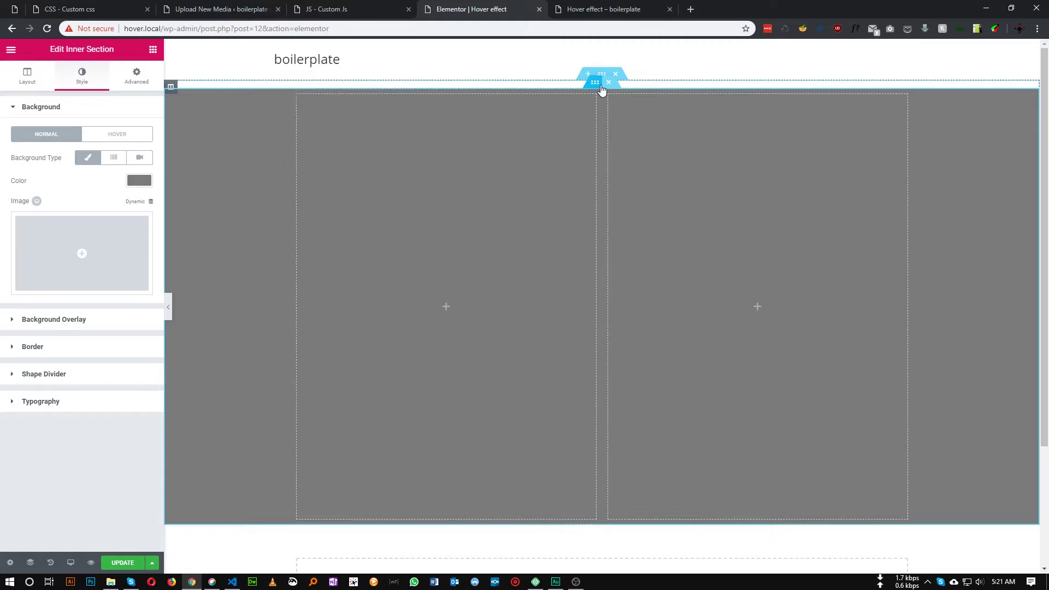
{"action": "left_click", "coordinate": [30, 82]}
{"action": "left_click", "coordinate": [104, 263]}
{"action": "left_click", "coordinate": [88, 291]}
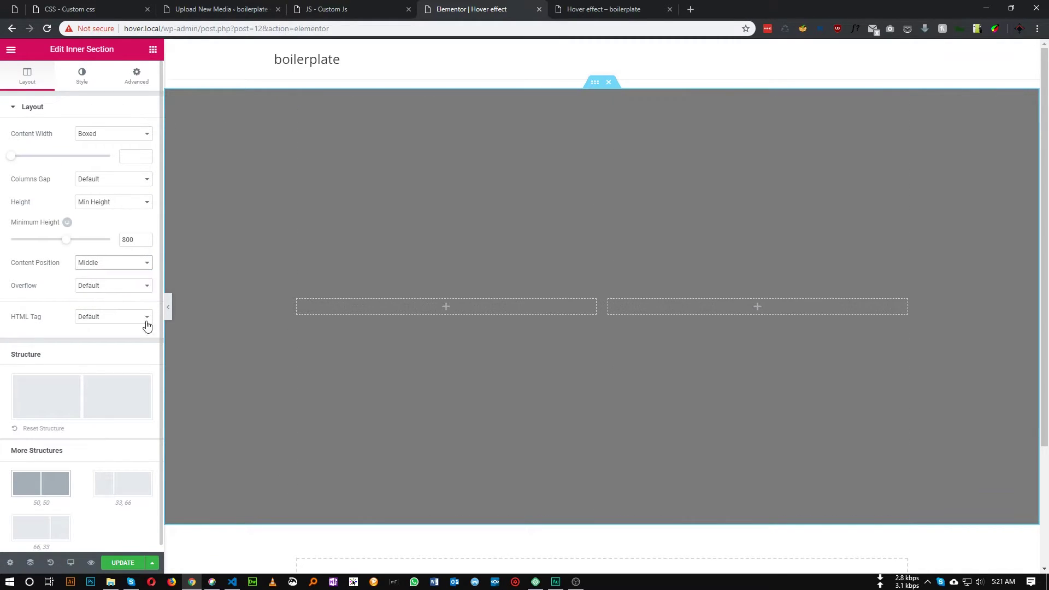
Add a left-aligned star icon to the inner section's first column and place a Heading widget below it.
{"action": "left_click", "coordinate": [432, 304]}
{"action": "left_click_drag", "start_coordinate": [111, 345], "coordinate": [415, 305]}
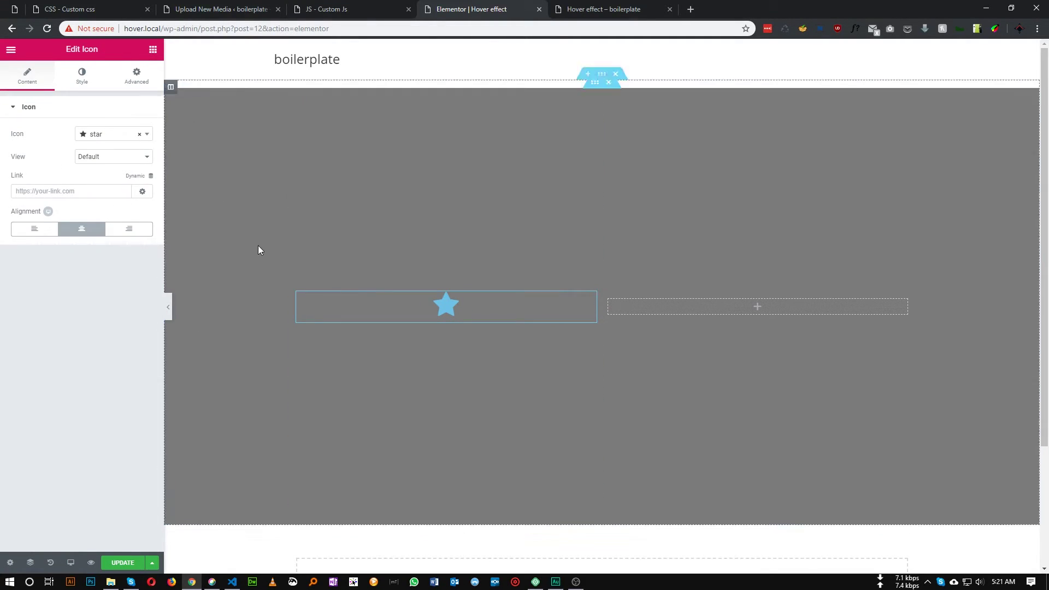
{"action": "left_click", "coordinate": [34, 228]}
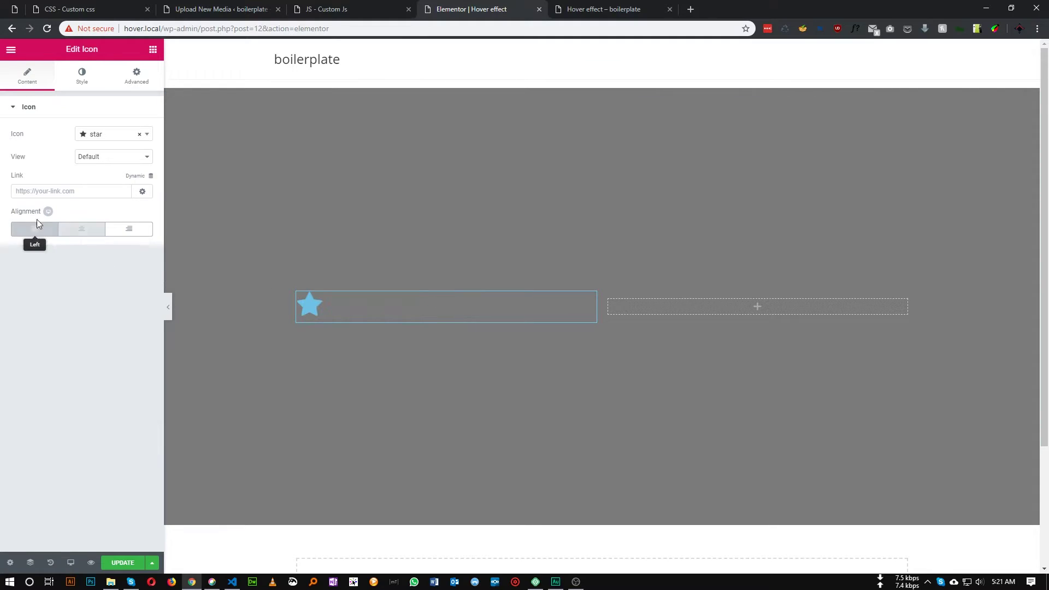
{"action": "left_click", "coordinate": [152, 50]}
{"action": "left_click_drag", "start_coordinate": [117, 164], "coordinate": [320, 325]}
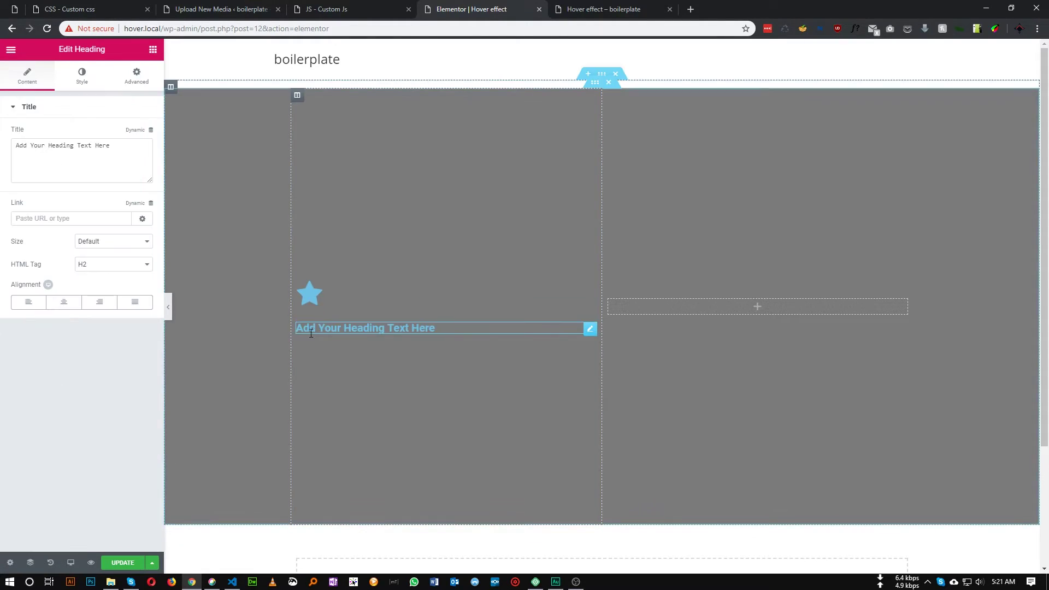
Place a Text Editor widget below the heading and duplicate its placeholder paragraph within the text.
{"action": "left_click", "coordinate": [153, 49]}
{"action": "left_click_drag", "start_coordinate": [121, 211], "coordinate": [332, 332]}
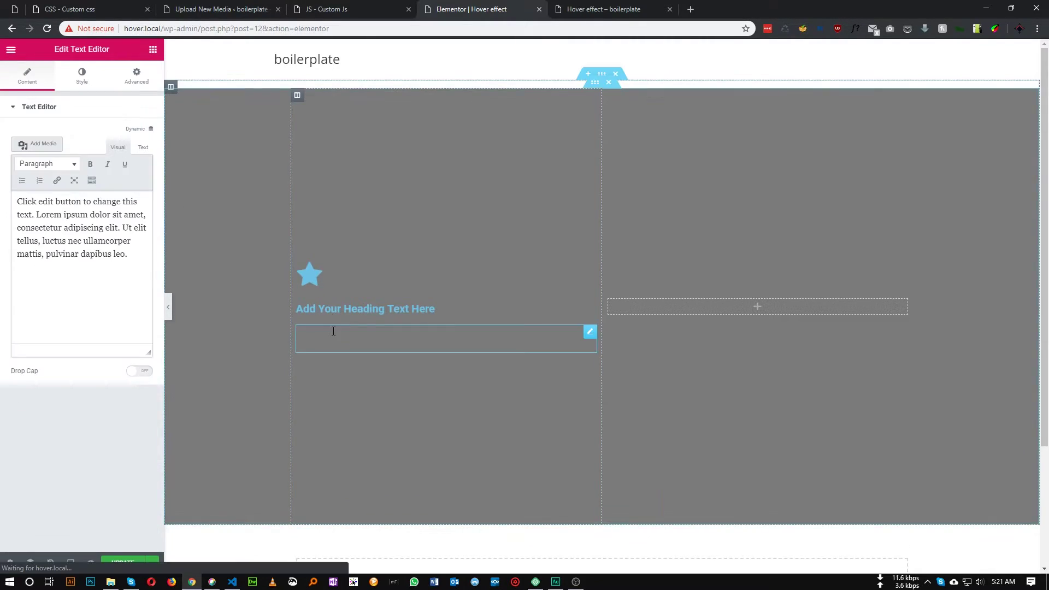
{"action": "left_click", "coordinate": [136, 262]}
{"action": "left_click_drag", "start_coordinate": [136, 263], "coordinate": [17, 201]}
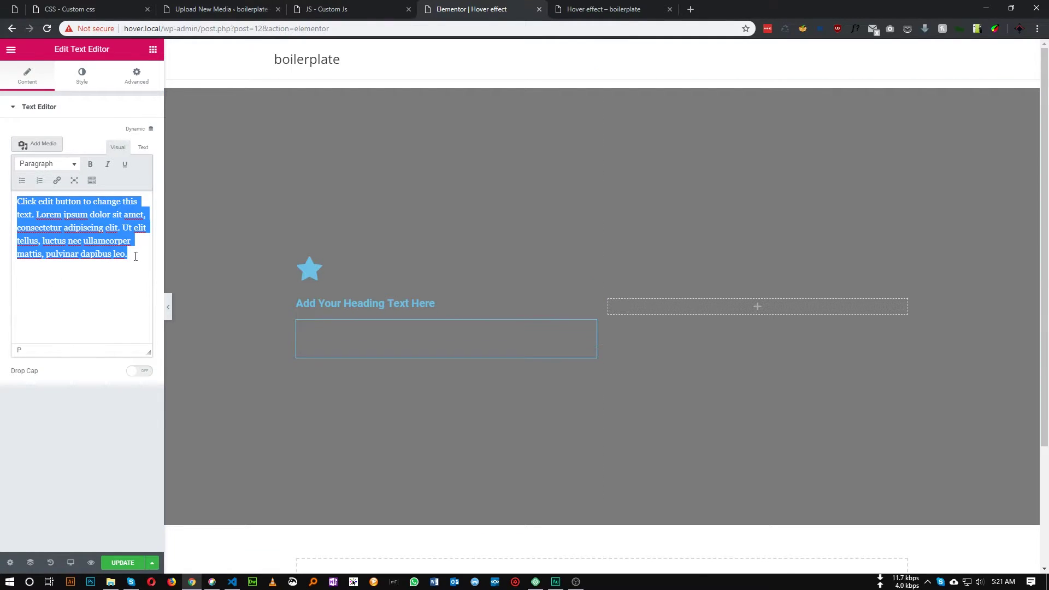
{"action": "key", "text": "ctrl+c"}
{"action": "left_click", "coordinate": [119, 297]}
{"action": "key", "text": "ctrl+v"}
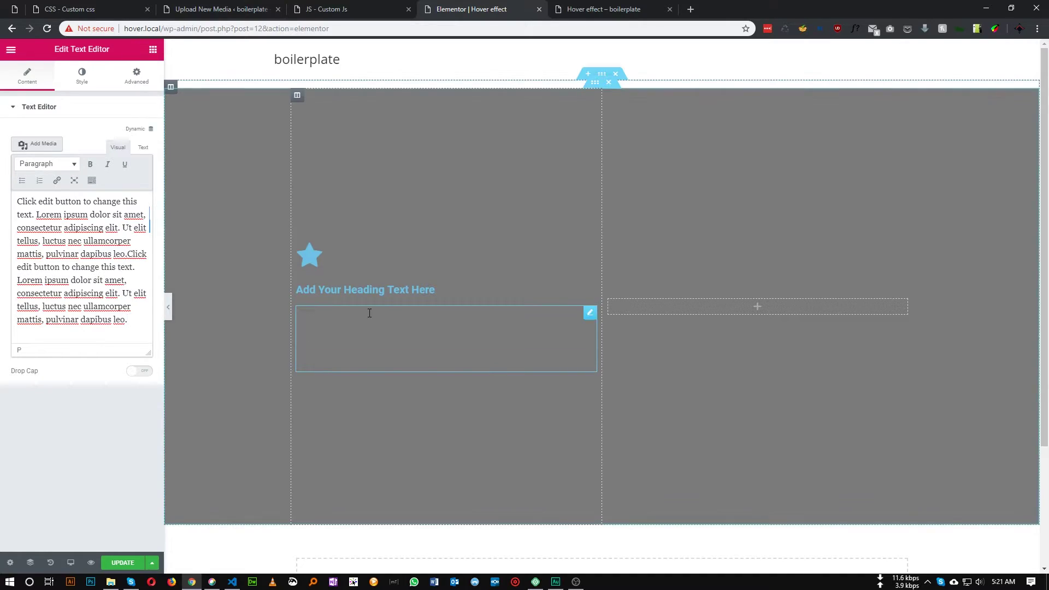
Set the paragraph's text colour to white.
{"action": "left_click", "coordinate": [83, 76]}
{"action": "left_click", "coordinate": [143, 173]}
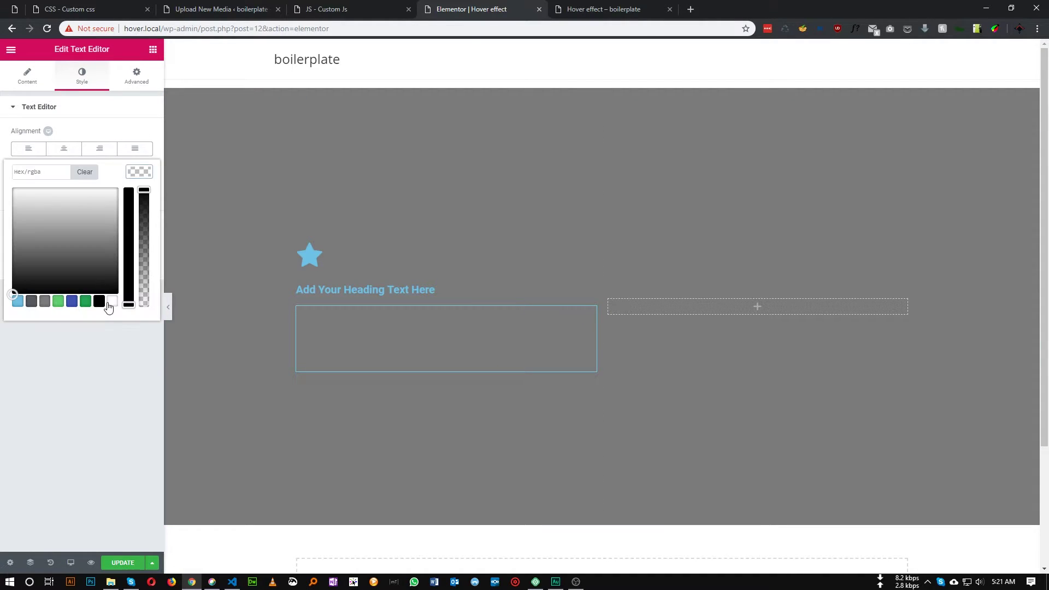
{"action": "left_click", "coordinate": [112, 301]}
{"action": "left_click", "coordinate": [123, 388]}
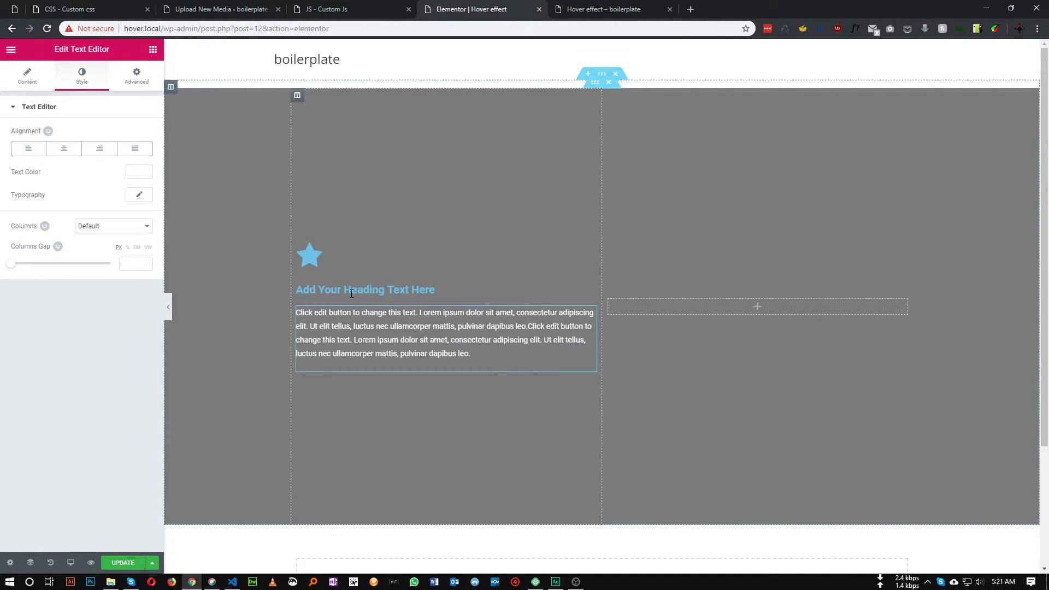
Set the heading's text colour to white (#ffffff).
{"action": "left_click", "coordinate": [460, 287]}
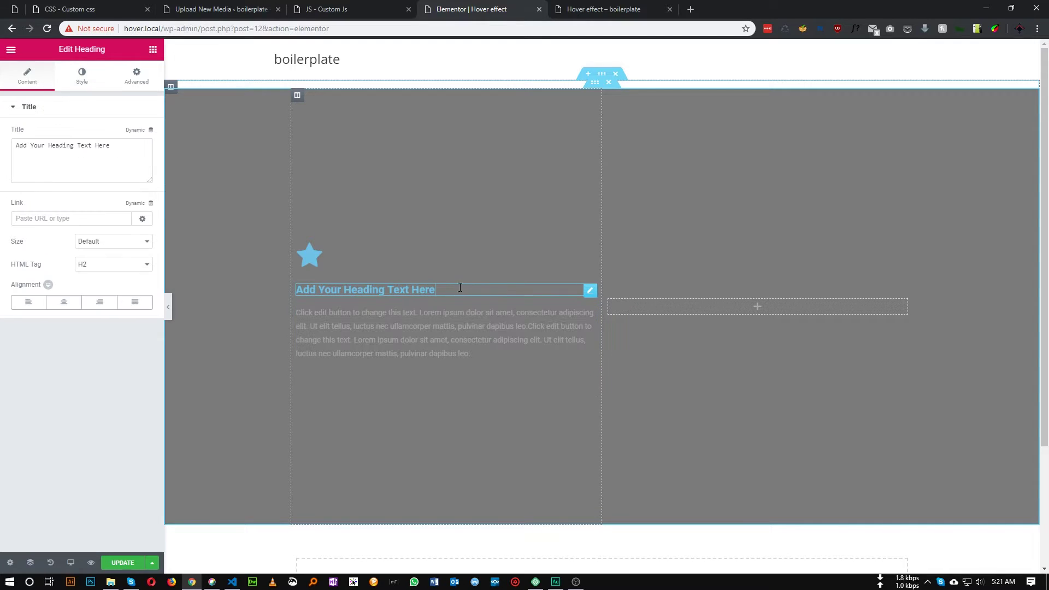
{"action": "left_click", "coordinate": [86, 82]}
{"action": "left_click", "coordinate": [139, 134]}
{"action": "left_click", "coordinate": [112, 263]}
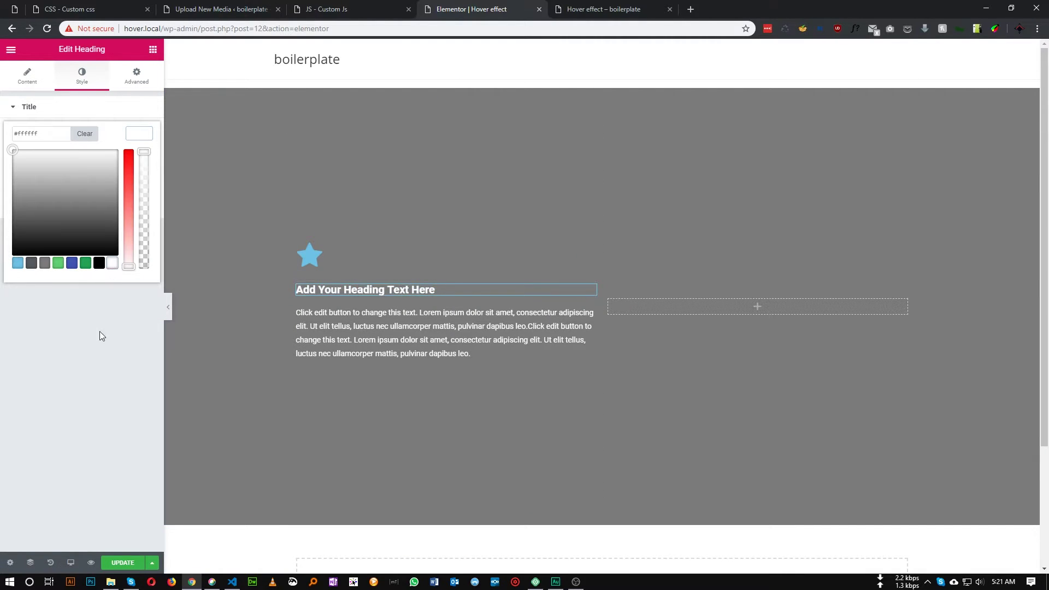
{"action": "left_click", "coordinate": [101, 336]}
Set the heading's typography to size 36 px with the Uppercase transform.
{"action": "left_click", "coordinate": [140, 157]}
{"action": "left_click", "coordinate": [130, 223]}
{"action": "type", "text": "36"}
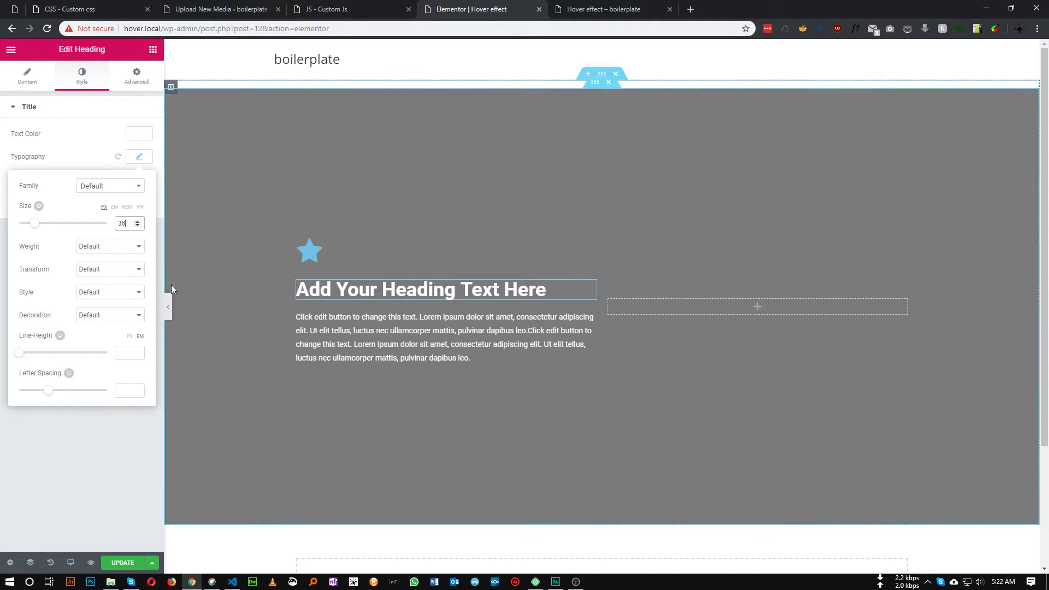
{"action": "left_click", "coordinate": [103, 275]}
{"action": "left_click", "coordinate": [104, 279]}
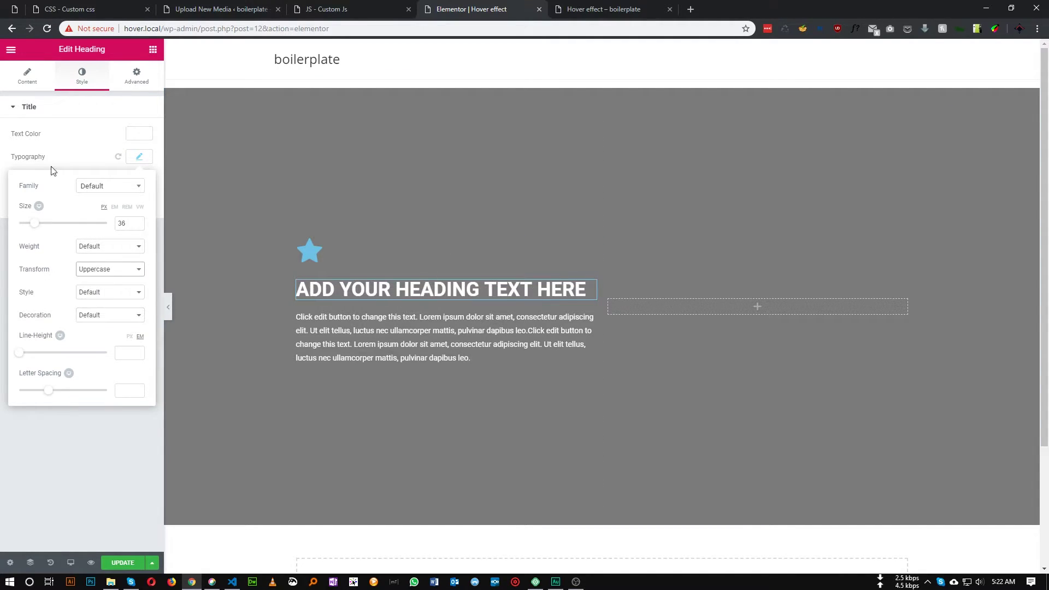
Replace the heading's placeholder title with "Design".
{"action": "left_click", "coordinate": [27, 77]}
{"action": "left_click", "coordinate": [84, 158]}
{"action": "key", "text": "ctrl+a"}
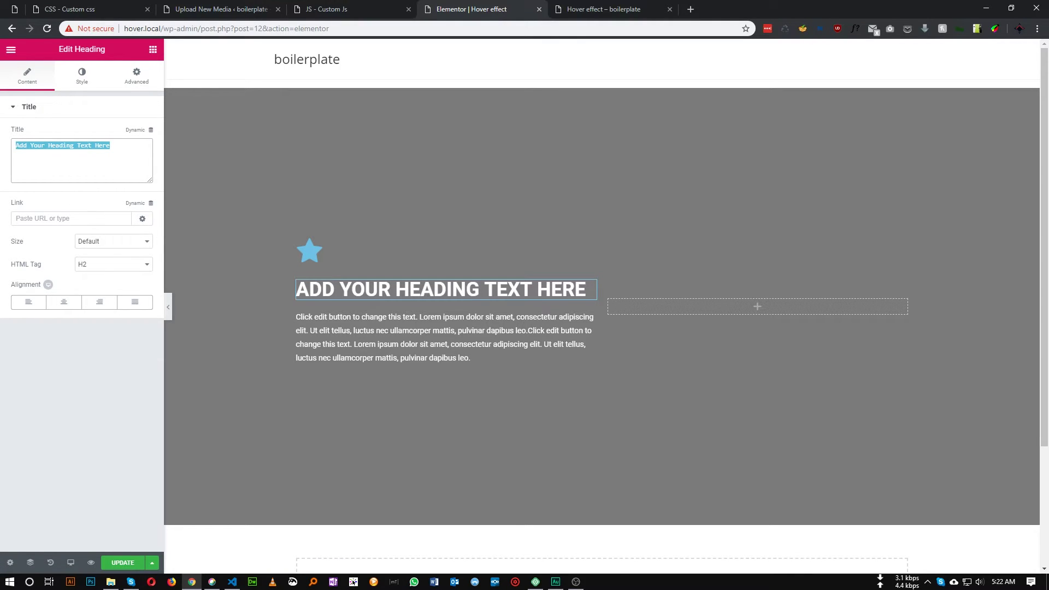
{"action": "type", "text": "Design"}
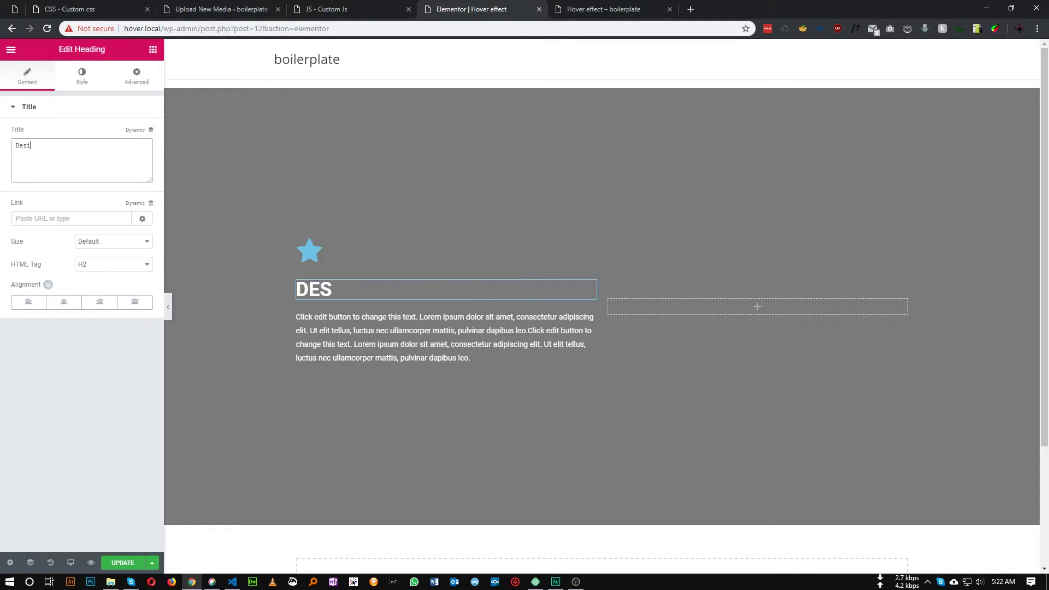
Set the star icon's primary colour to white.
{"action": "left_click", "coordinate": [360, 250]}
{"action": "left_click", "coordinate": [98, 77]}
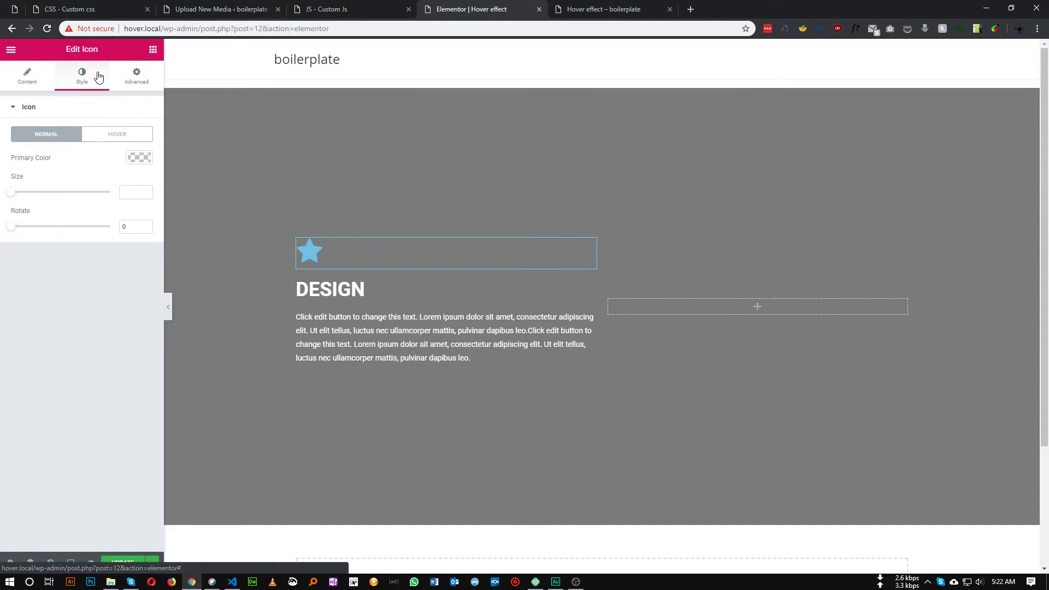
{"action": "left_click", "coordinate": [139, 157]}
{"action": "left_click", "coordinate": [113, 287]}
{"action": "left_click", "coordinate": [84, 382]}
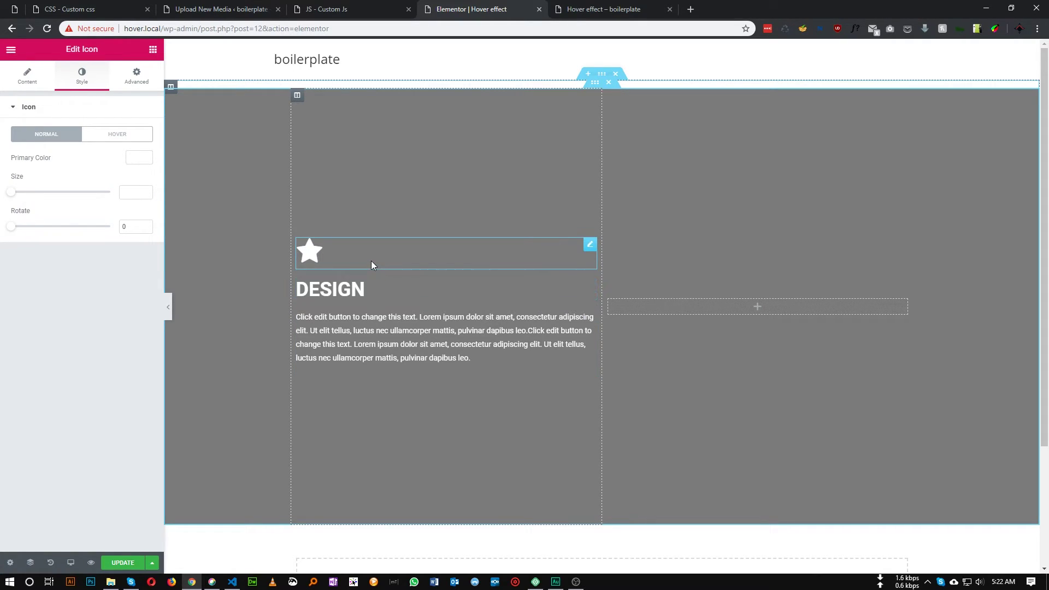
Check the demo page's hover effect and assign the CSS classes avro_icon and avro_hide to the star icon.
{"action": "left_click", "coordinate": [15, 7]}
{"action": "mouse_move", "coordinate": [248, 240]}
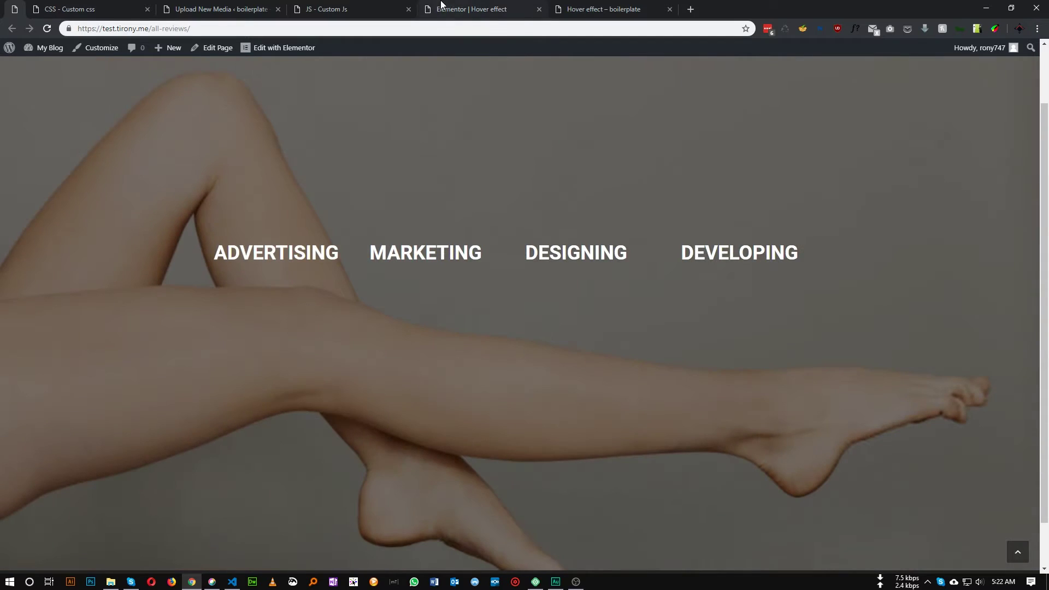
{"action": "left_click", "coordinate": [441, 5]}
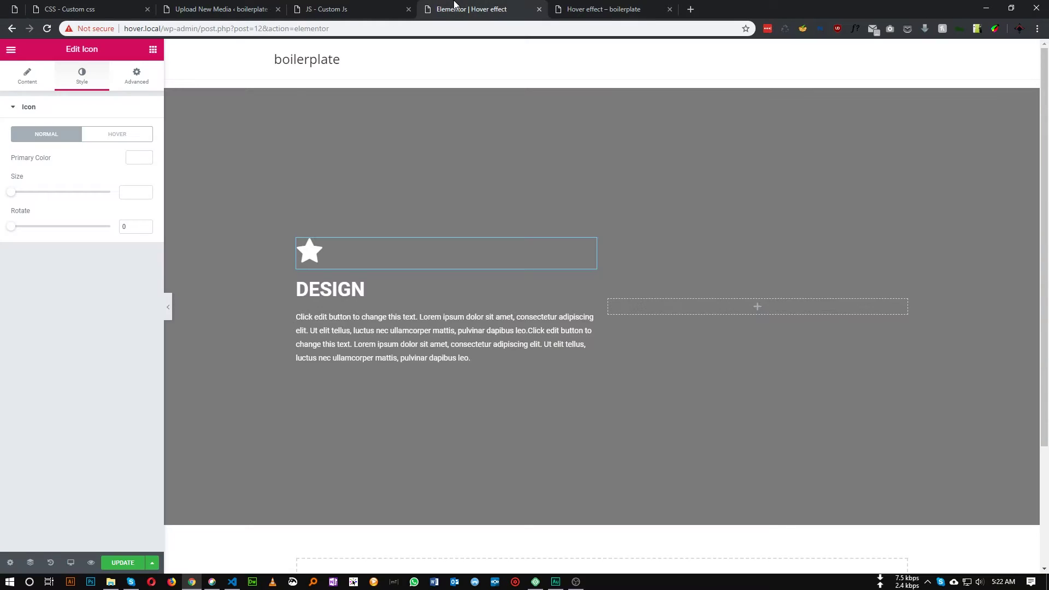
{"action": "left_click", "coordinate": [130, 78]}
{"action": "left_click", "coordinate": [81, 300]}
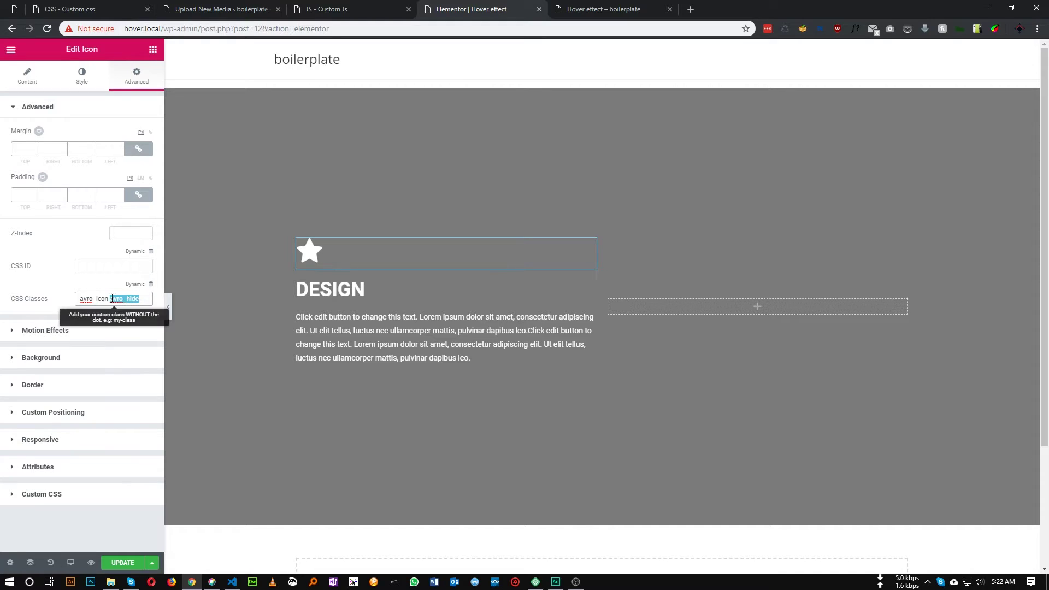
Compare the demo and preview pages, and assign the CSS classes avro_text and avro_hide to the paragraph below the heading.
{"action": "left_click", "coordinate": [22, 11]}
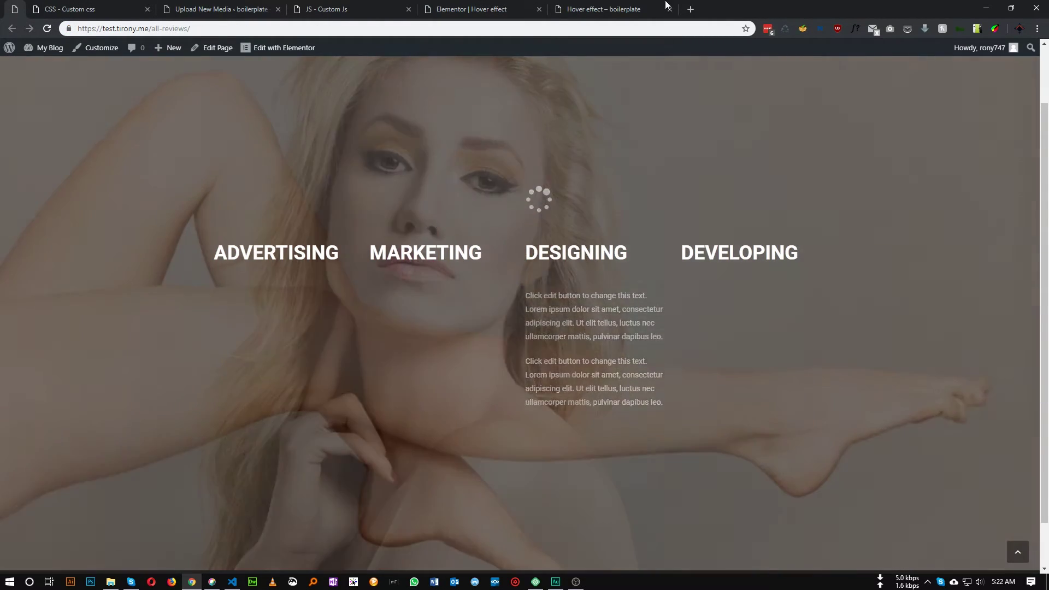
{"action": "left_click", "coordinate": [665, 5]}
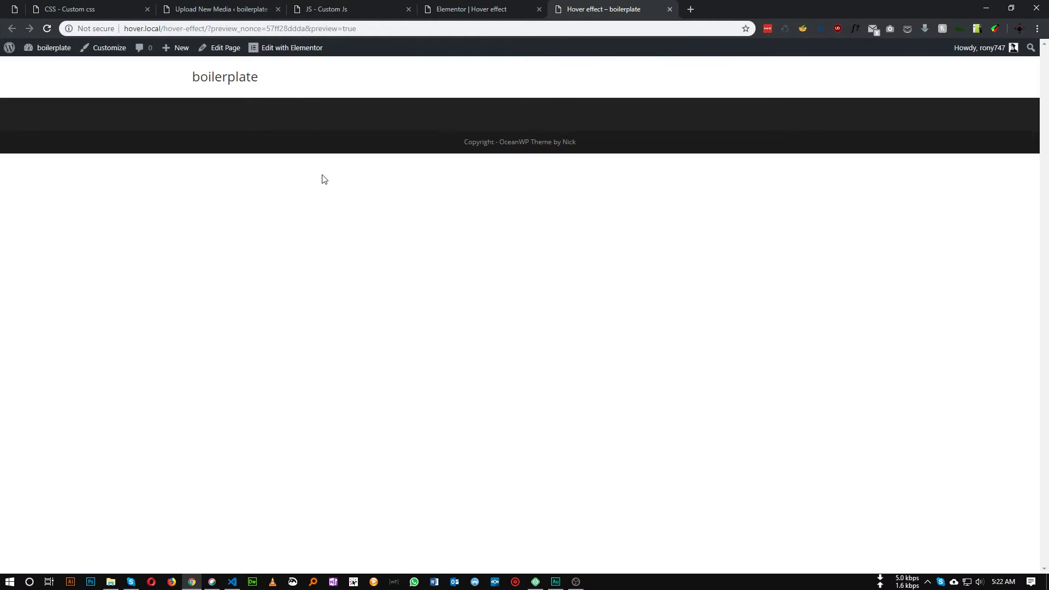
{"action": "left_click", "coordinate": [437, 9]}
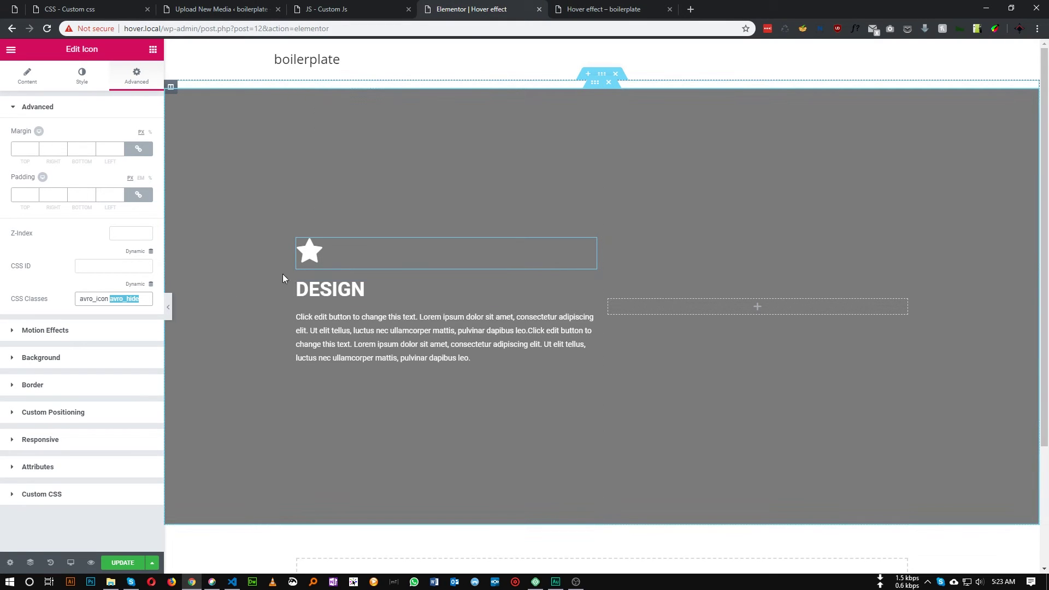
{"action": "left_click", "coordinate": [591, 316]}
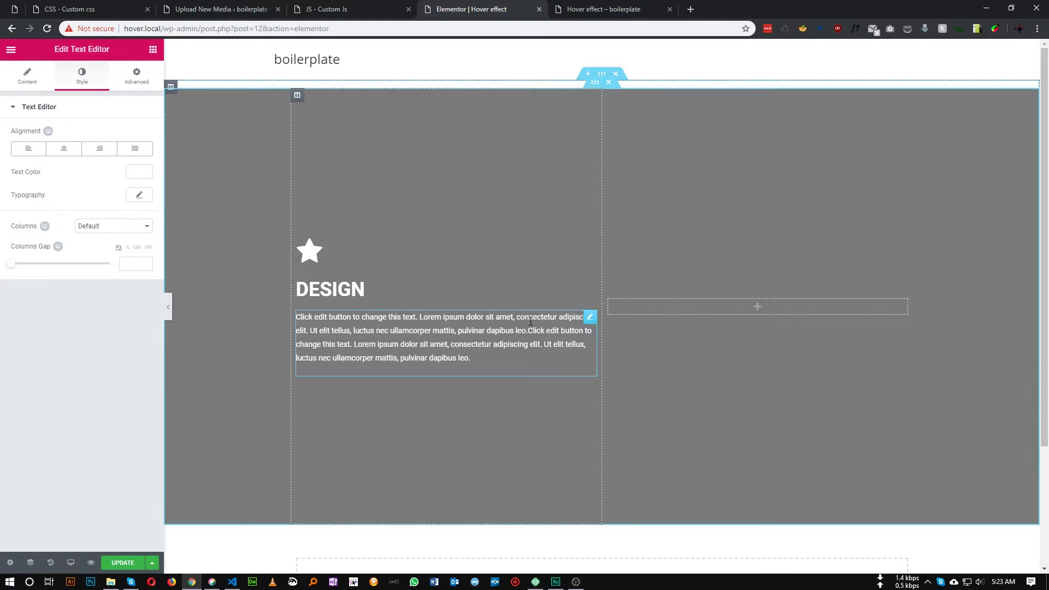
{"action": "left_click", "coordinate": [136, 75]}
{"action": "left_click", "coordinate": [109, 298]}
{"action": "type", "text": "avro_text avro_hide"}
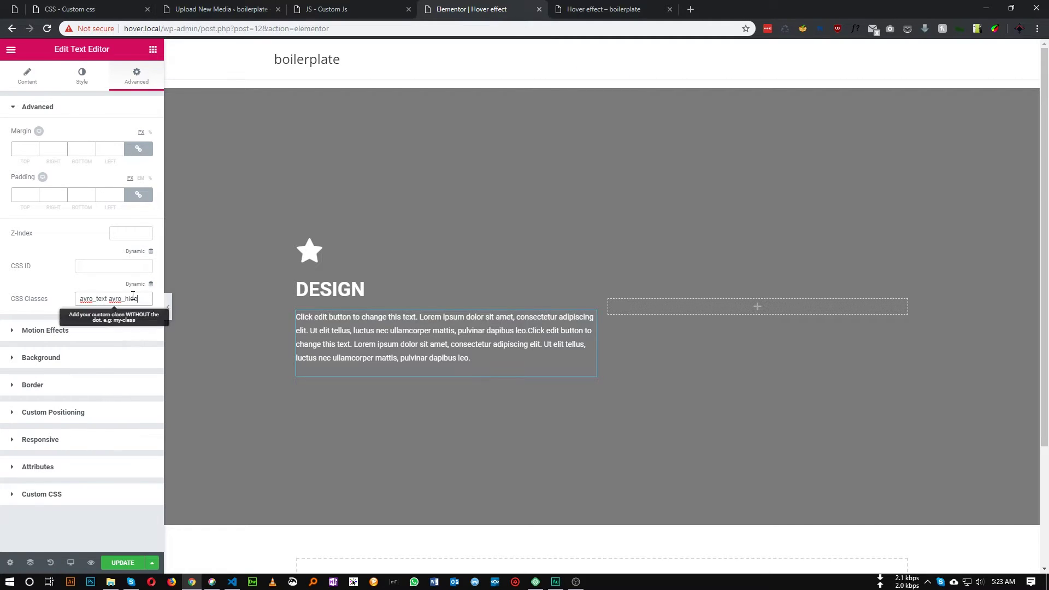
Delete the empty second column and duplicate the column with the icon, heading and paragraph three times.
{"action": "right_click", "coordinate": [611, 99]}
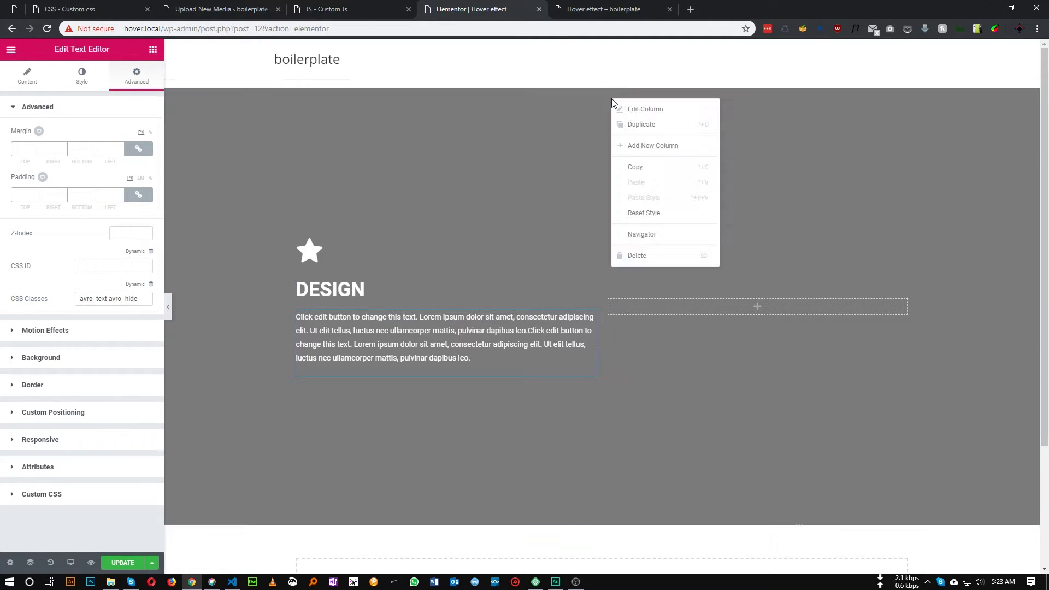
{"action": "left_click", "coordinate": [643, 255]}
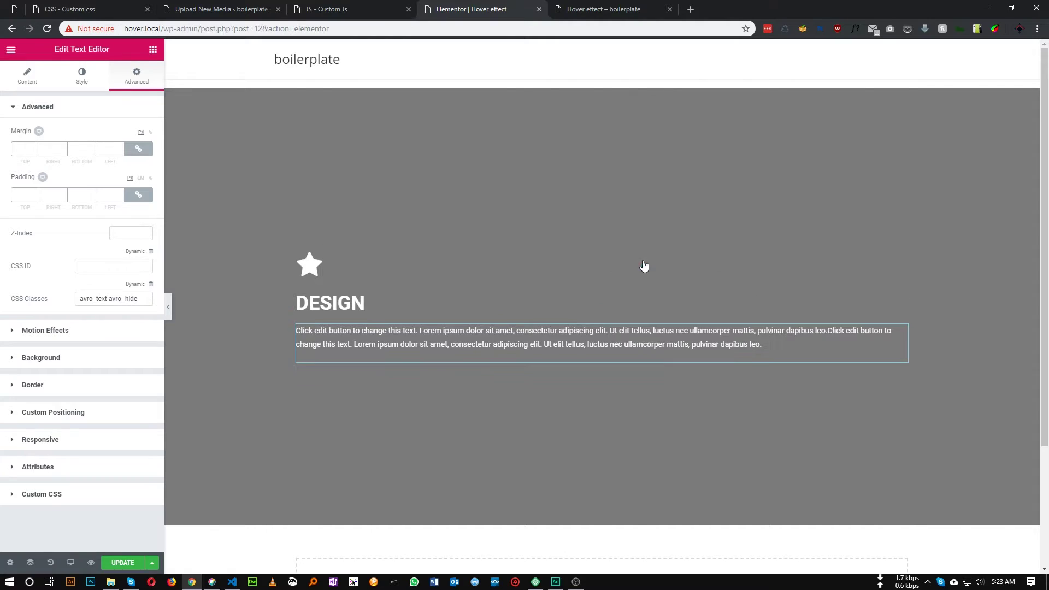
{"action": "right_click", "coordinate": [299, 103]}
{"action": "left_click", "coordinate": [312, 124]}
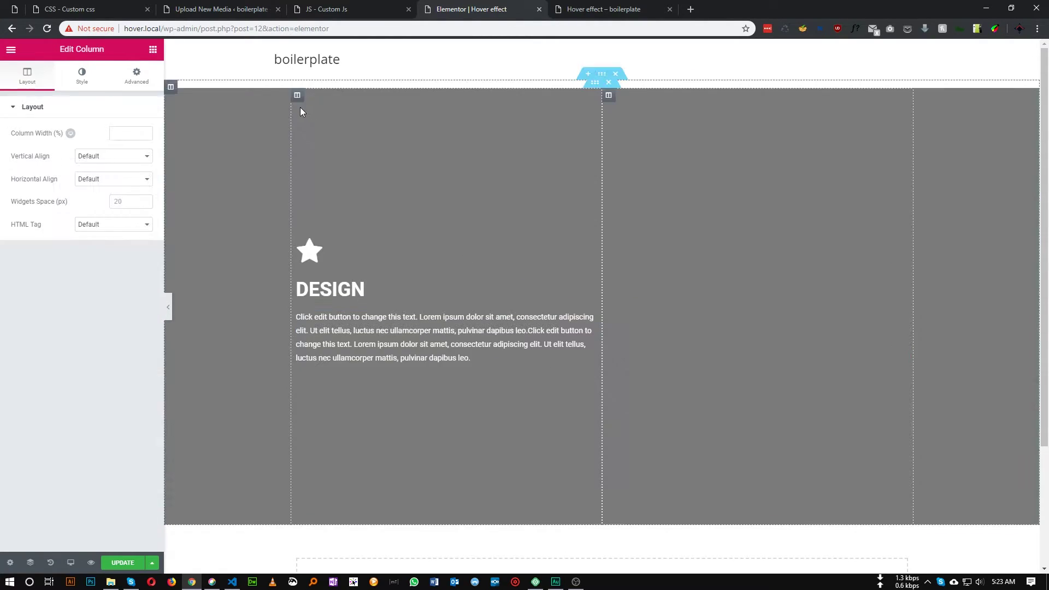
{"action": "right_click", "coordinate": [297, 103]}
{"action": "left_click", "coordinate": [315, 124]}
{"action": "right_click", "coordinate": [296, 97]}
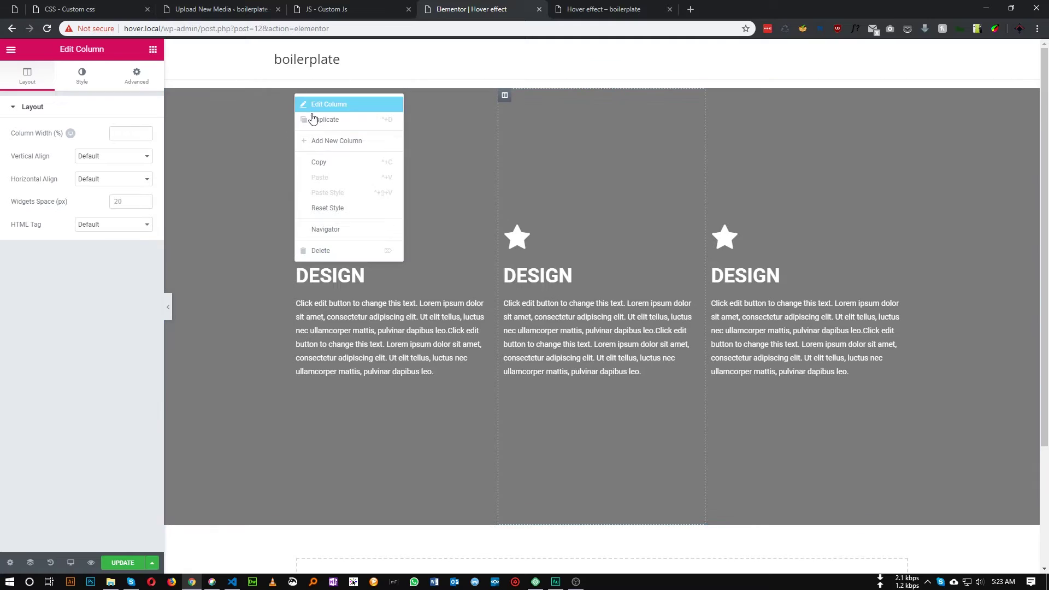
{"action": "left_click", "coordinate": [318, 119]}
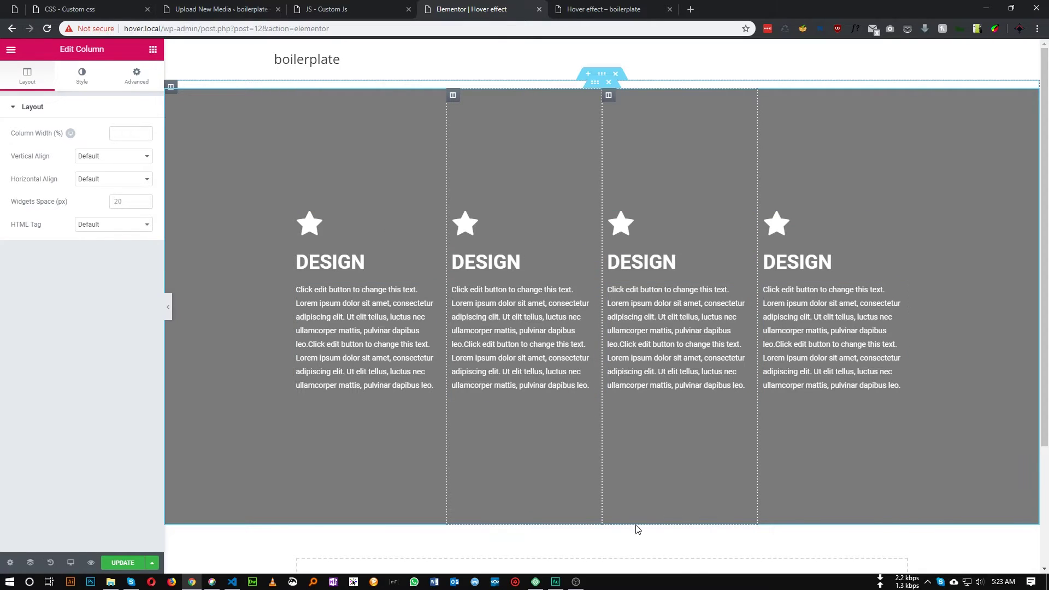
Examine on the demo page how the icons and texts around the Advertising and Marketing headings move on hover.
{"action": "key", "text": "ctrl+Tab"}
{"action": "left_click", "coordinate": [19, 8]}
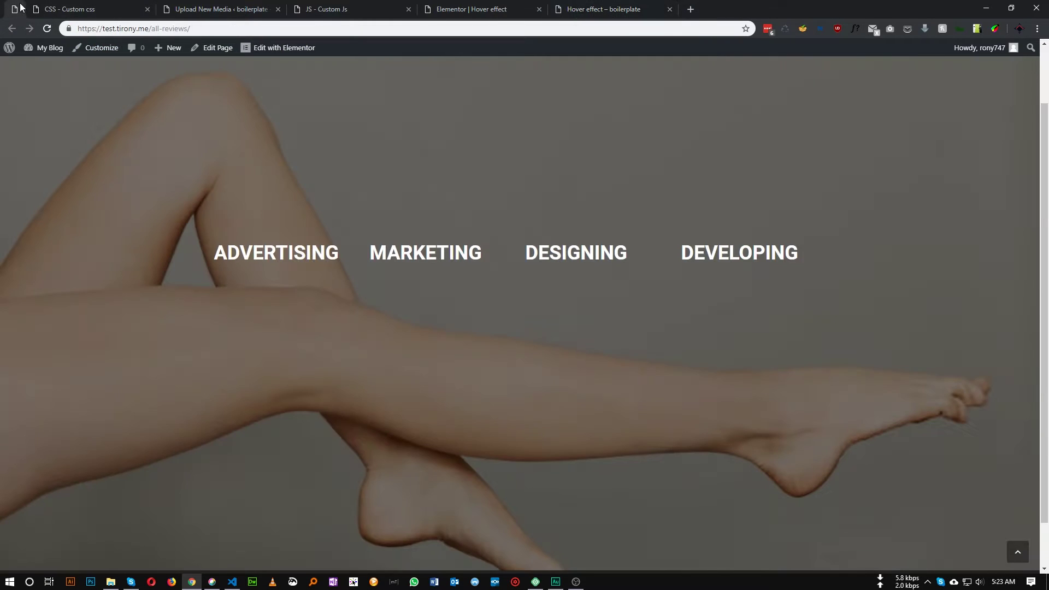
{"action": "mouse_move", "coordinate": [259, 253]}
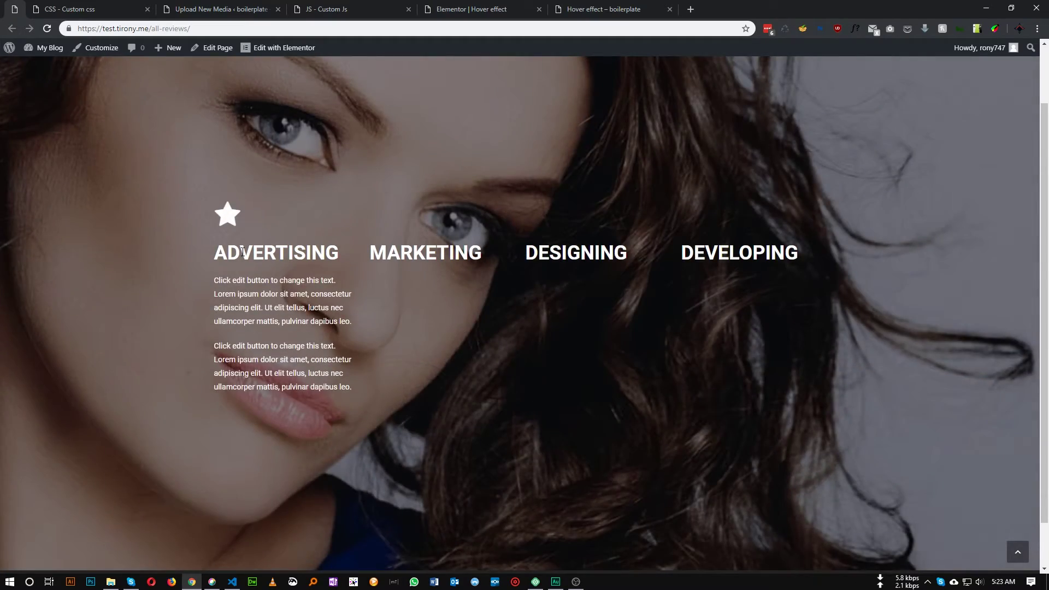
{"action": "mouse_move", "coordinate": [428, 251]}
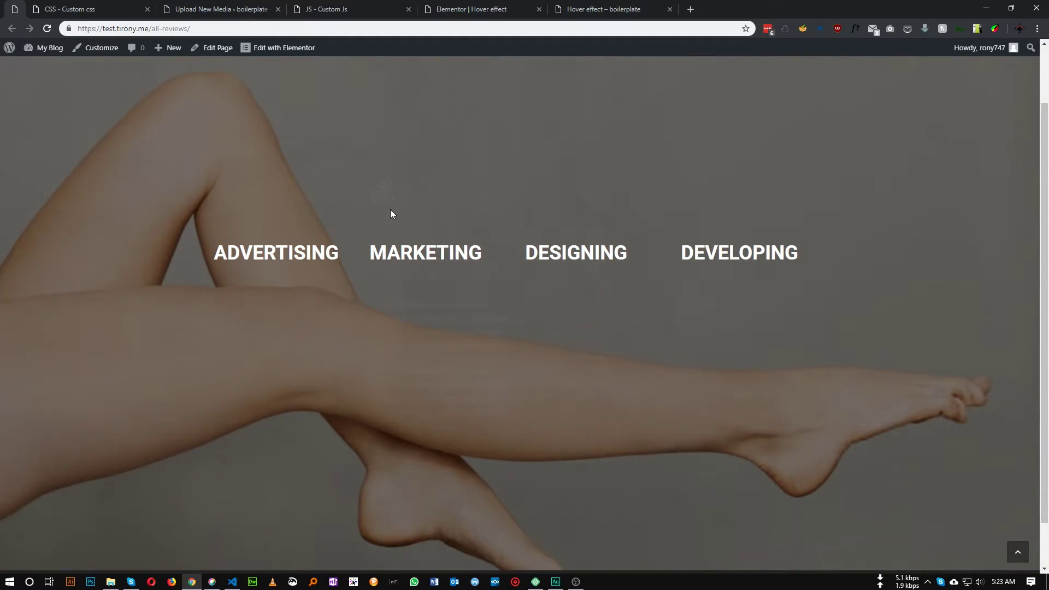
{"action": "right_click", "coordinate": [390, 209]}
{"action": "left_click", "coordinate": [214, 297]}
{"action": "mouse_move", "coordinate": [422, 254]}
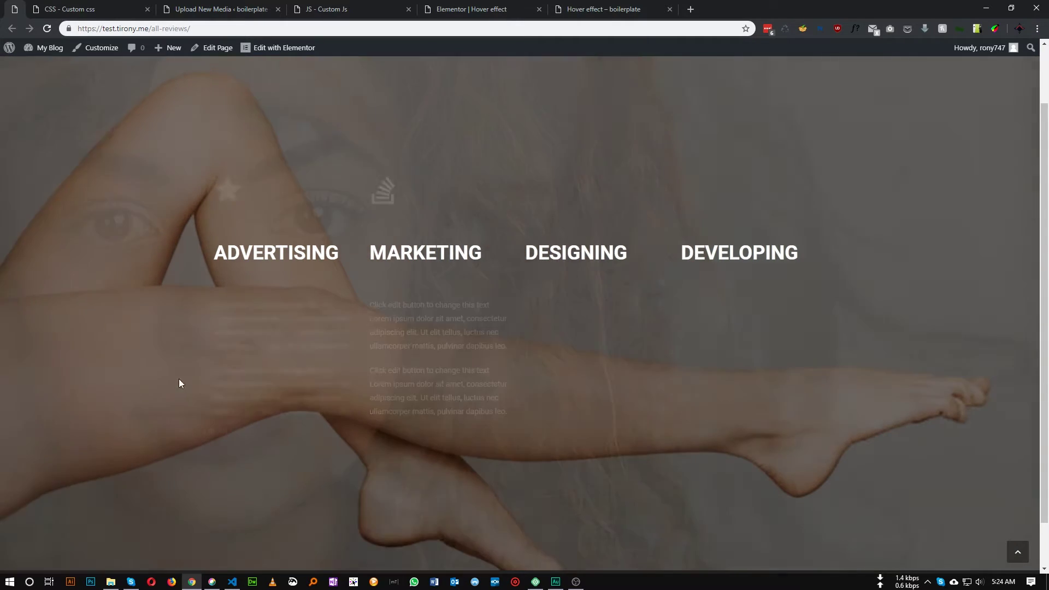
Delete the placeholder comment from the Custom css code.
{"action": "key", "text": "ctrl+Tab"}
{"action": "left_click_drag", "start_coordinate": [215, 325], "coordinate": [95, 226]}
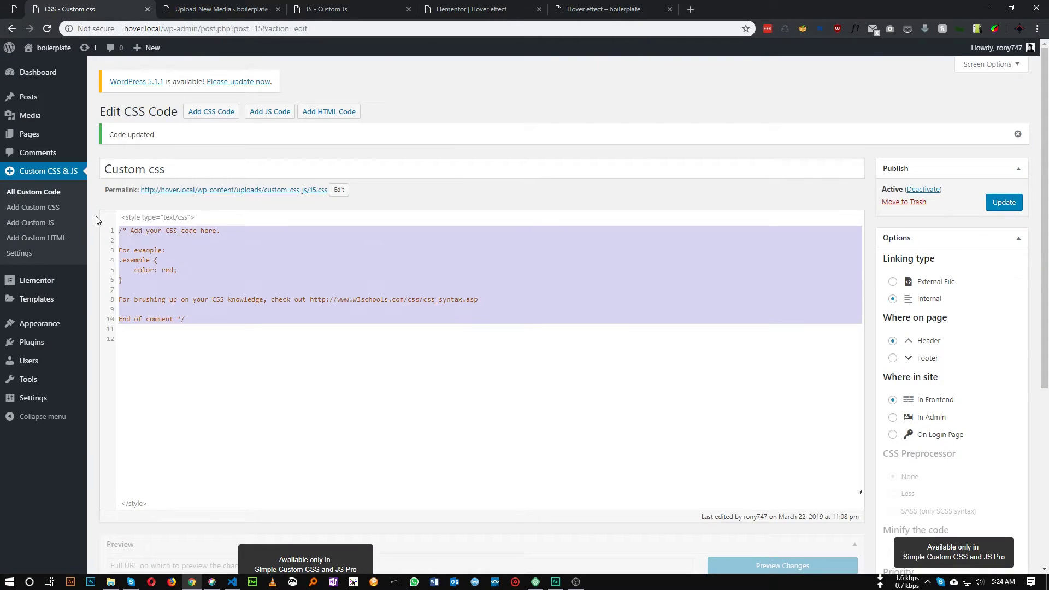
{"action": "key", "text": "BackSpace"}
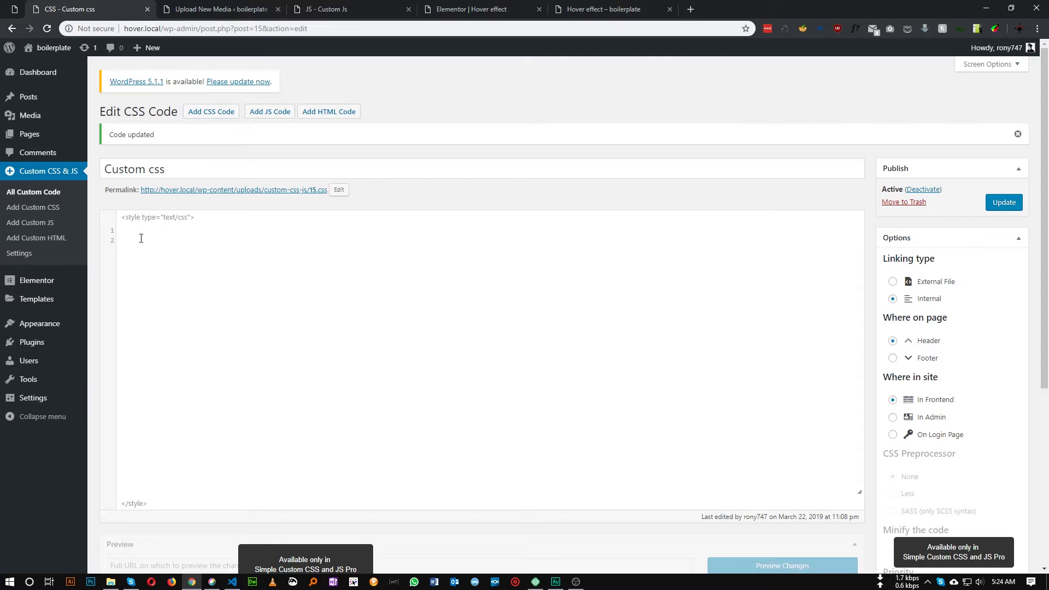
Check the preview page and copy the class name avro_icon from the first column's icon in the Elementor editor.
{"action": "left_click", "coordinate": [470, 9]}
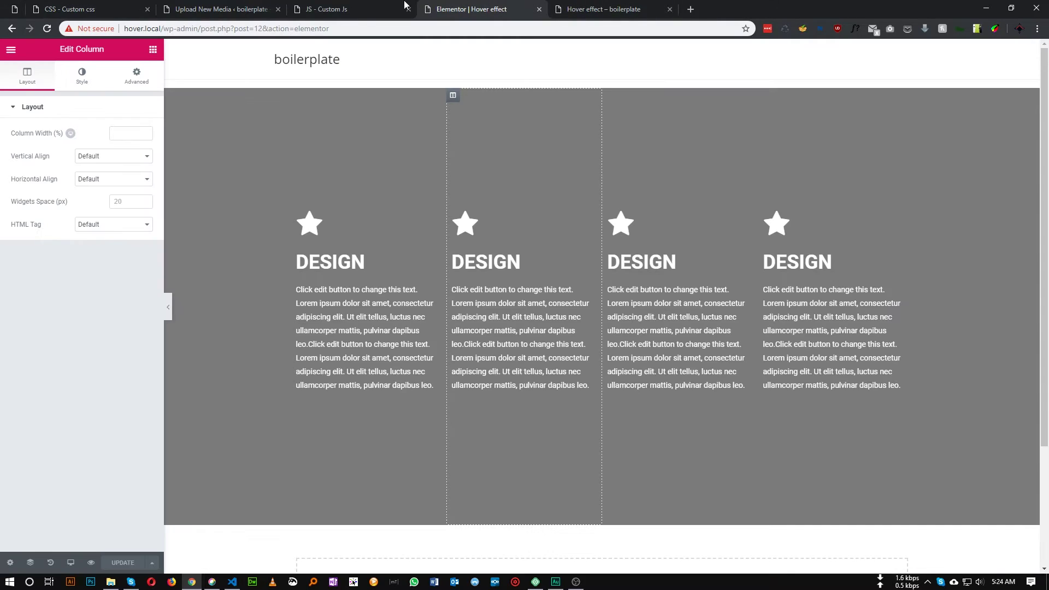
{"action": "left_click", "coordinate": [601, 9]}
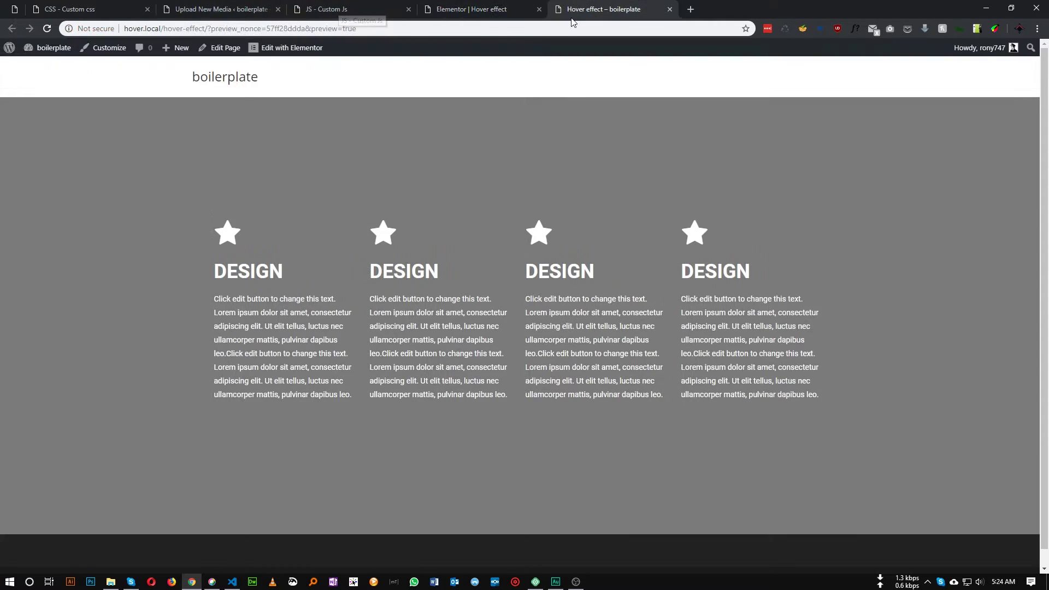
{"action": "left_click", "coordinate": [471, 9]}
{"action": "left_click", "coordinate": [332, 218]}
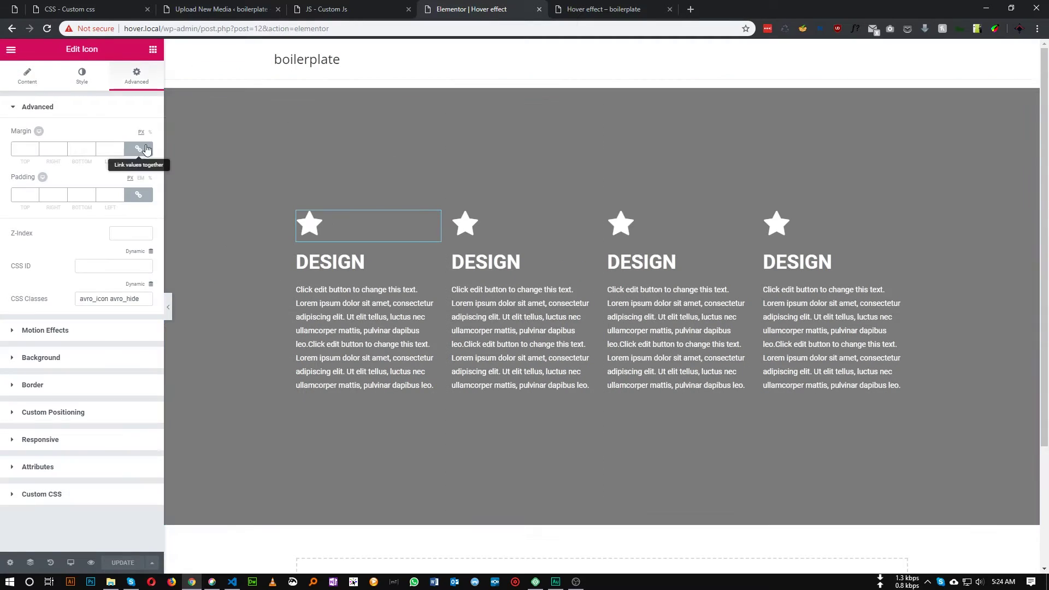
{"action": "left_click_drag", "start_coordinate": [80, 298], "coordinate": [110, 299]}
{"action": "key", "text": "ctrl+c"}
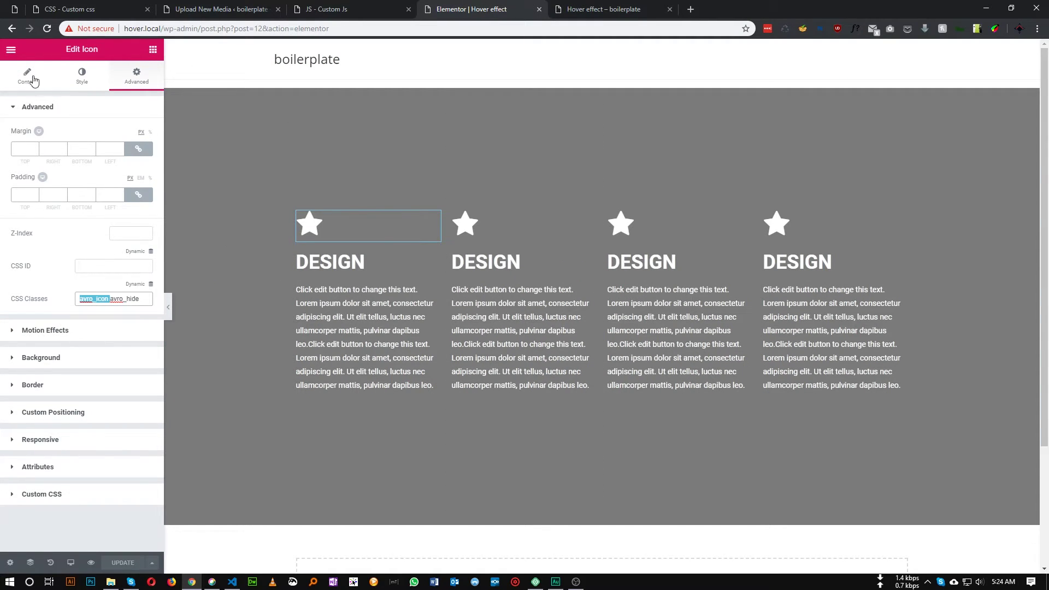
Add the rule .avro_icon { top:-50px} to the Custom css code, save it and reload the preview page.
{"action": "left_click", "coordinate": [33, 9]}
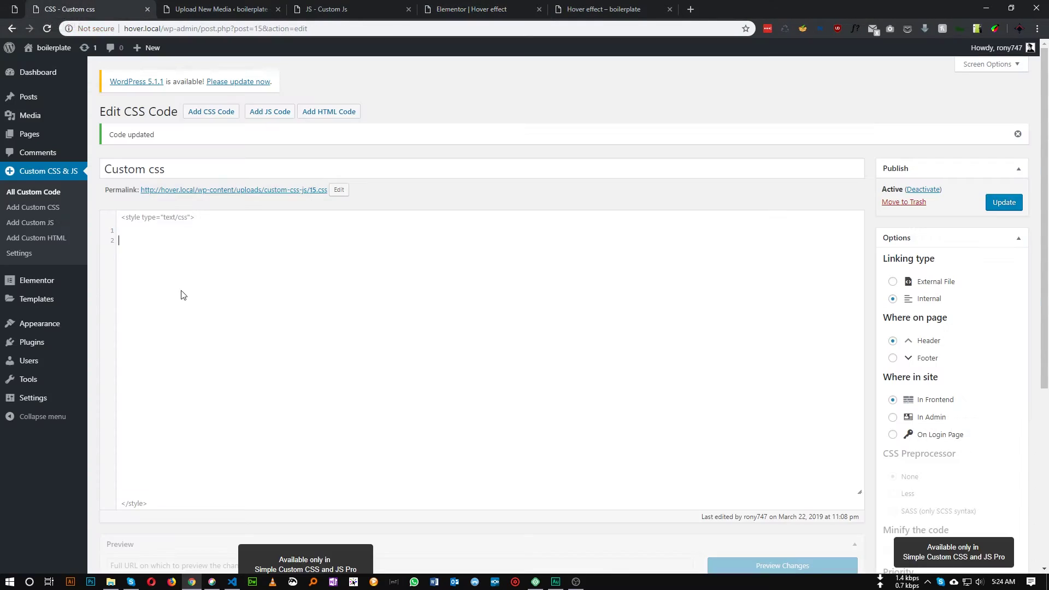
{"action": "left_click", "coordinate": [181, 269]}
{"action": "type", "text": "."}
{"action": "key", "text": "ctrl+v"}
{"action": "type", "text": "{ top:-50px"}
{"action": "left_click", "coordinate": [1008, 204]}
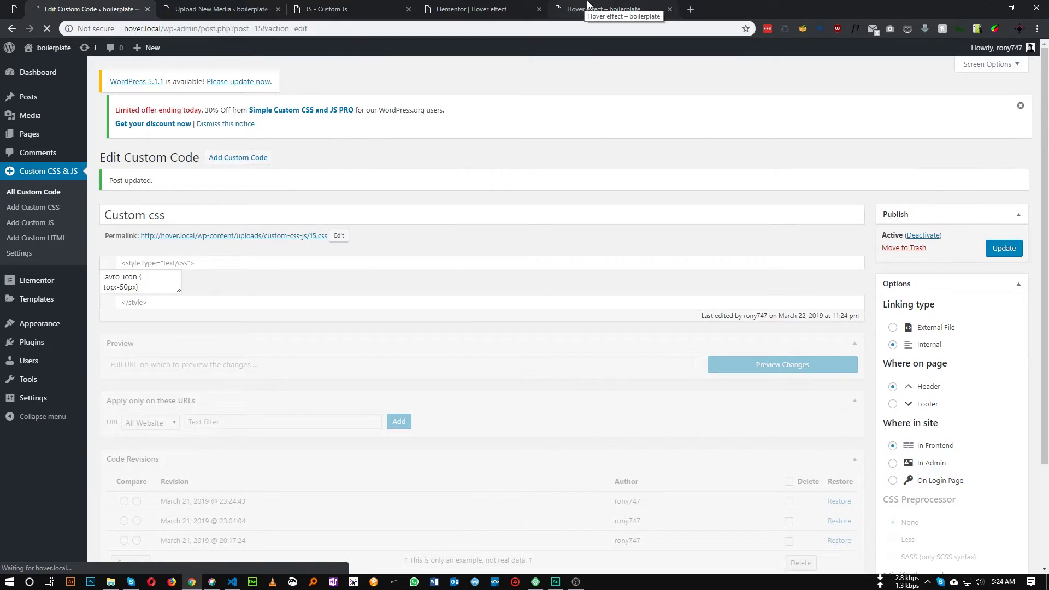
{"action": "left_click", "coordinate": [584, 5]}
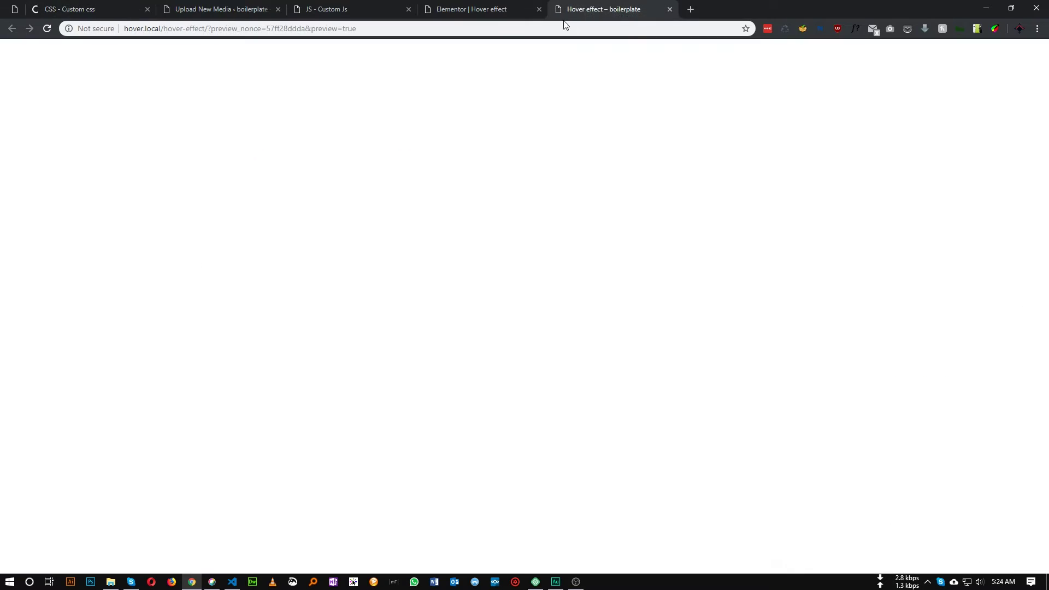
{"action": "key", "text": "F5"}
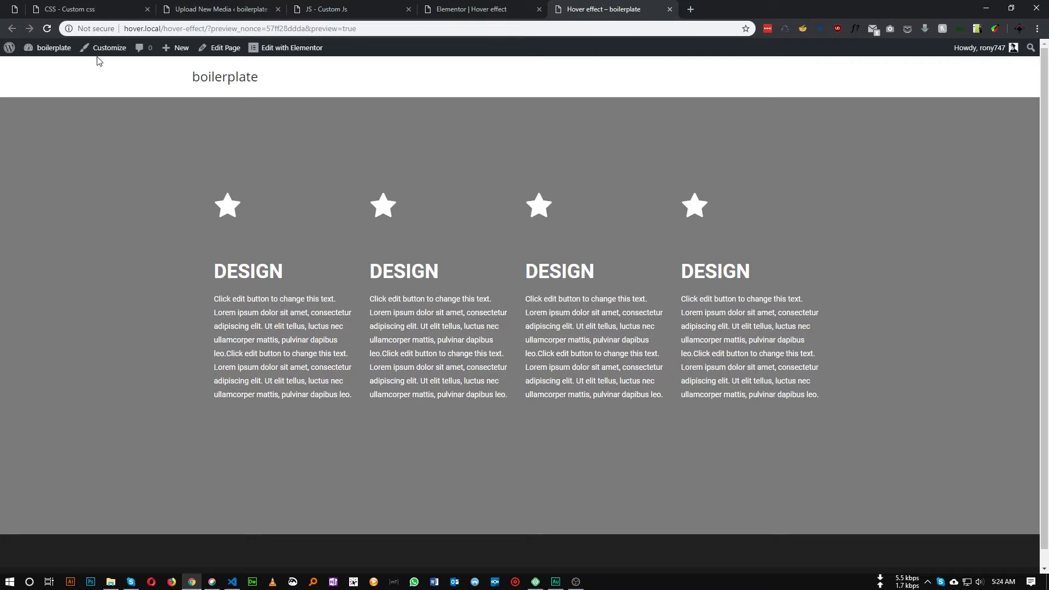
Add a second rule for .avro_text with bottom:-50px to the Custom css code, save it and reload the preview page.
{"action": "left_click", "coordinate": [14, 9]}
{"action": "left_click", "coordinate": [83, 10]}
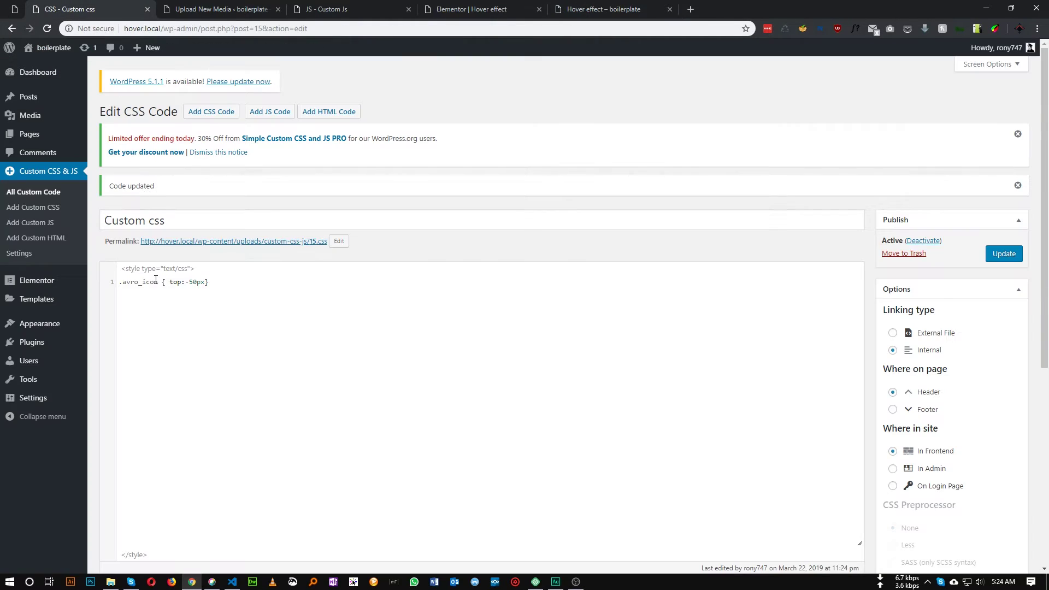
{"action": "double_click", "coordinate": [158, 282]}
{"action": "key", "text": "ctrl+c"}
{"action": "left_click", "coordinate": [216, 281]}
{"action": "type", "text": "."}
{"action": "key", "text": "ctrl+v"}
{"action": "key", "text": "BackSpace"}
{"action": "key", "text": "BackSpace"}
{"action": "key", "text": "BackSpace"}
{"action": "type", "text": "t"}
{"action": "type", "text": "ext{ "}
{"action": "type", "text": "bottom"}
{"action": "type", "text": ":-50p"}
{"action": "left_click", "coordinate": [1007, 254]}
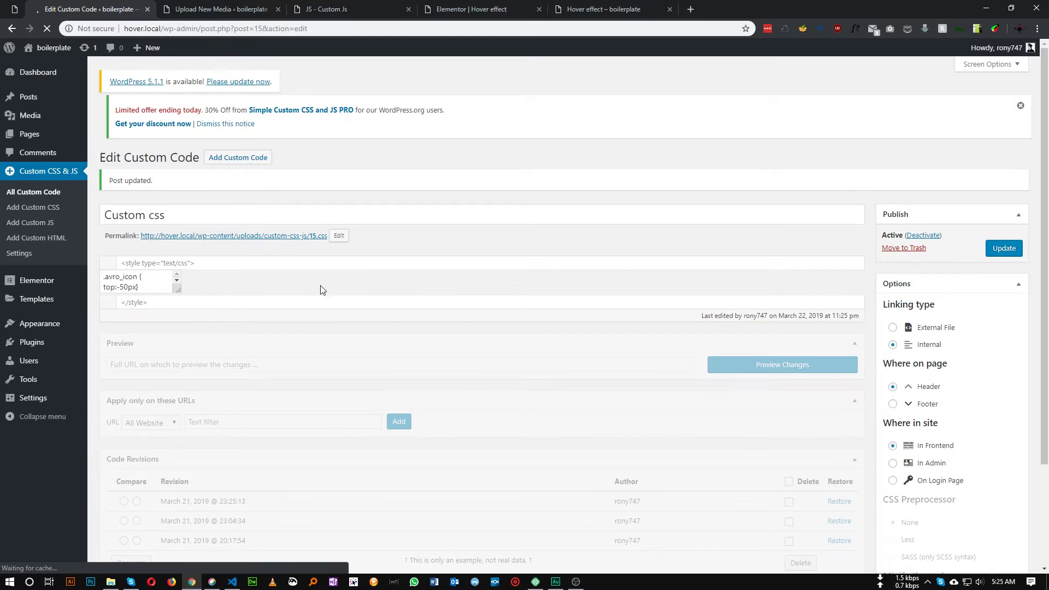
{"action": "left_click", "coordinate": [606, 9]}
{"action": "key", "text": "F5"}
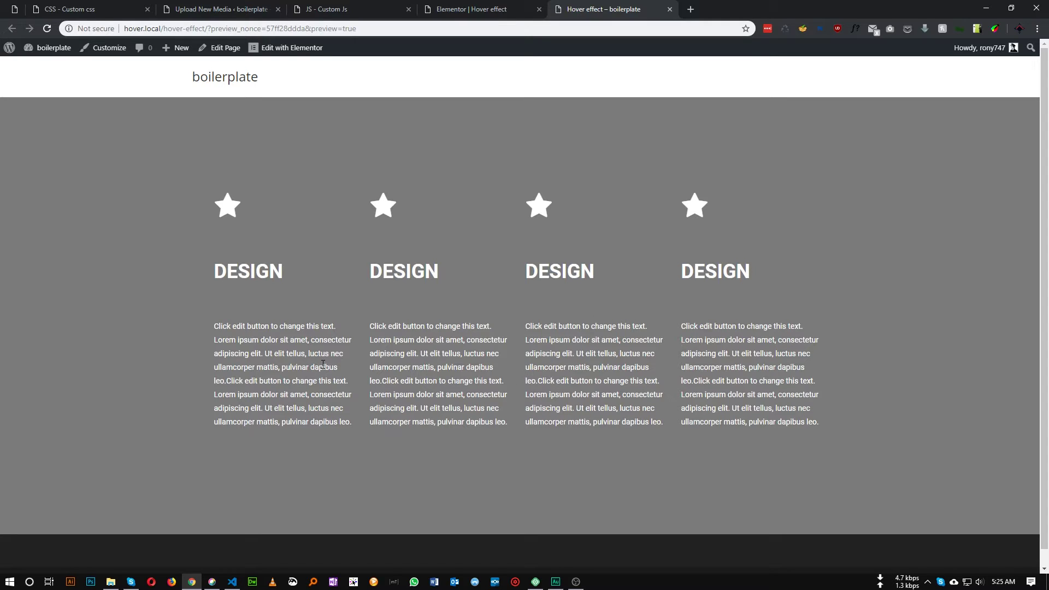
Assign the CSS classes avro_box box1 to the first column in the Elementor editor and copy them.
{"action": "key", "text": "ctrl+shift+Tab"}
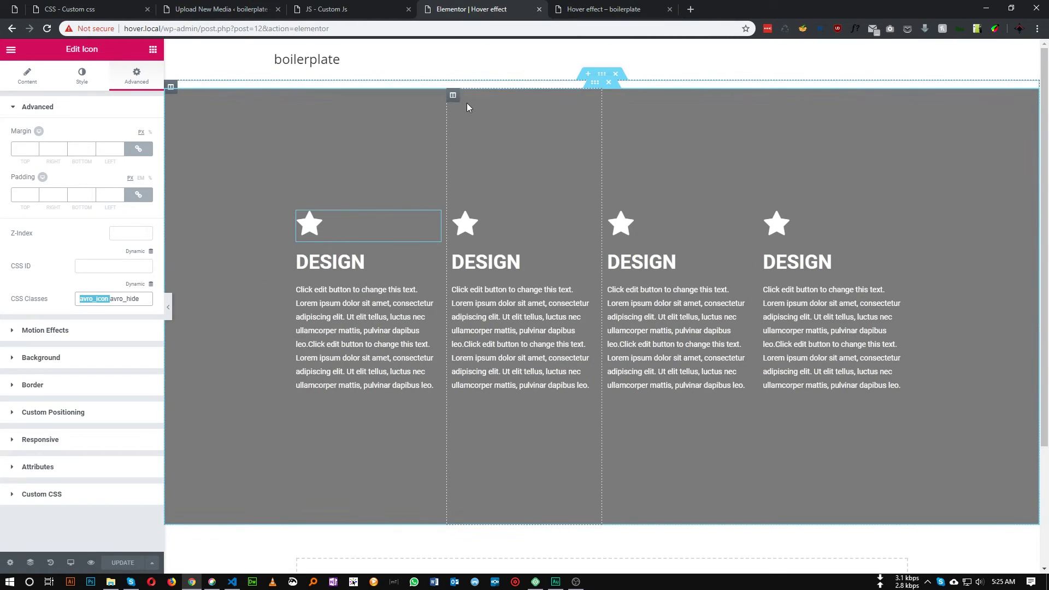
{"action": "left_click", "coordinate": [453, 96]}
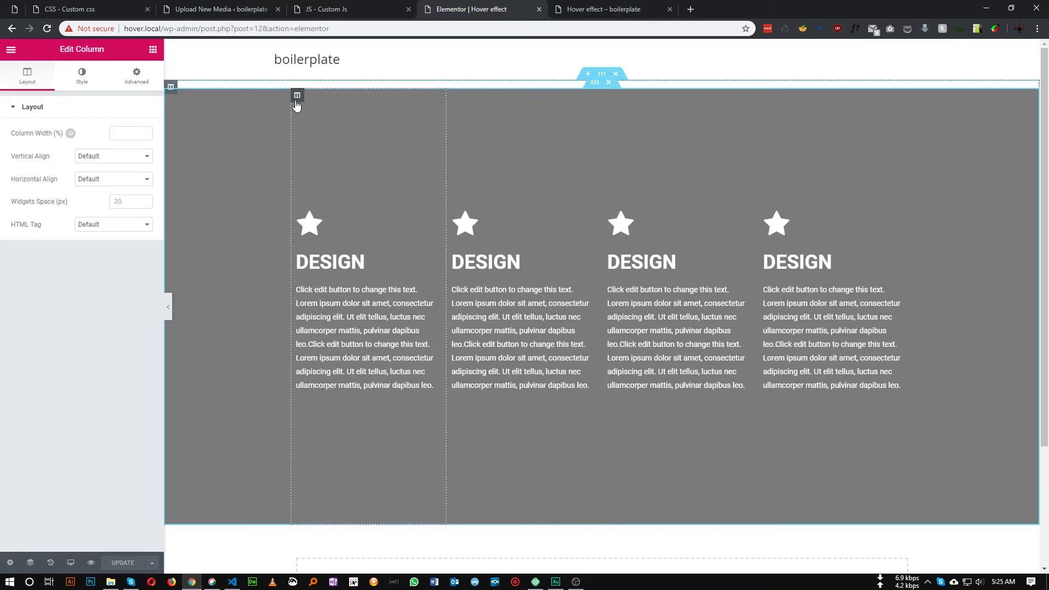
{"action": "left_click", "coordinate": [135, 76]}
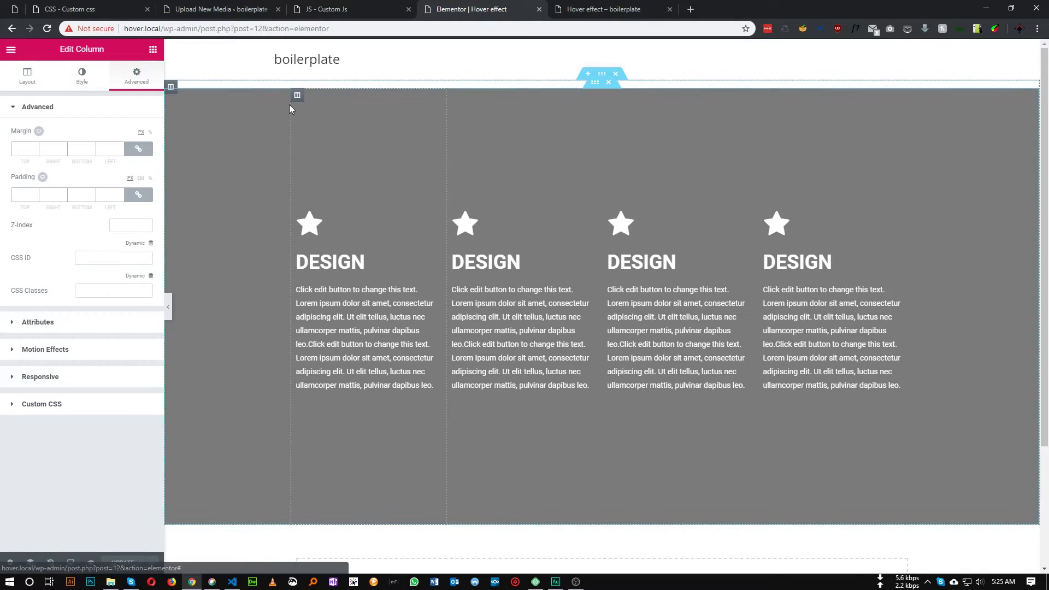
{"action": "left_click", "coordinate": [101, 291]}
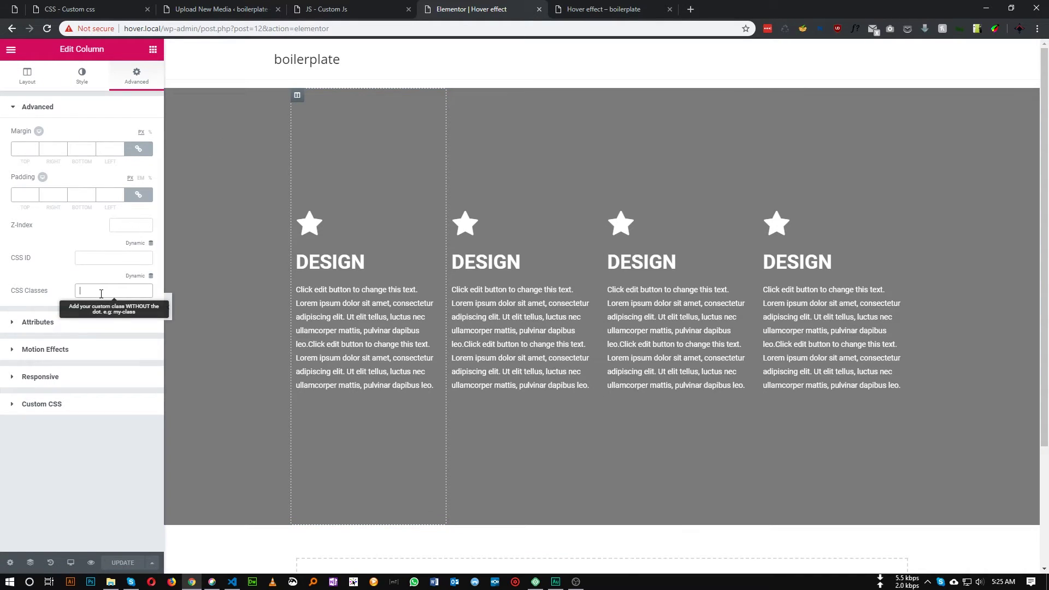
{"action": "type", "text": "avro_box bo"}
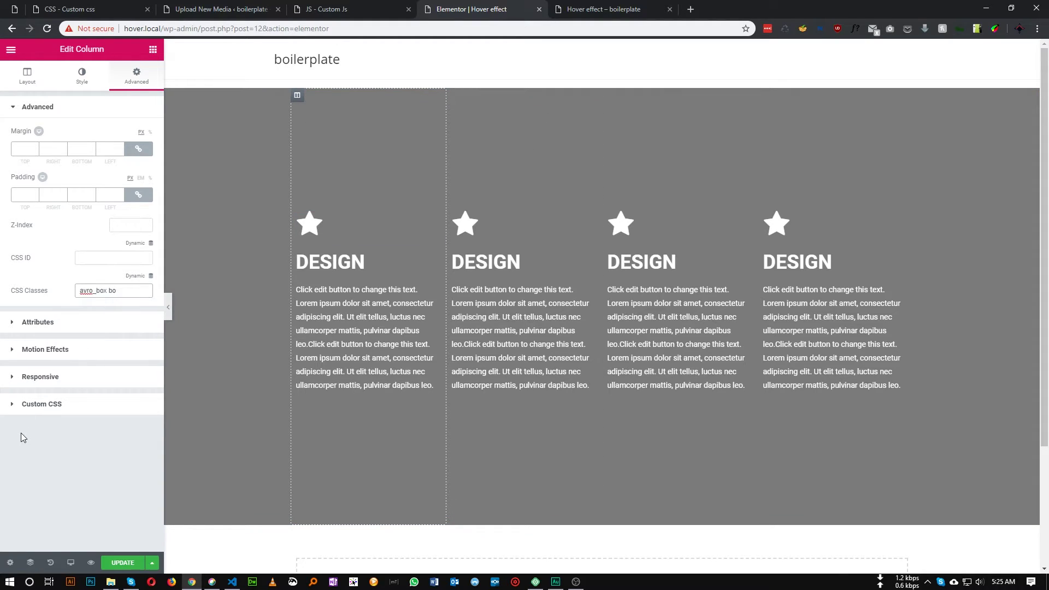
{"action": "type", "text": "1"}
{"action": "key", "text": "ctrl+a"}
{"action": "key", "text": "ctrl+c"}
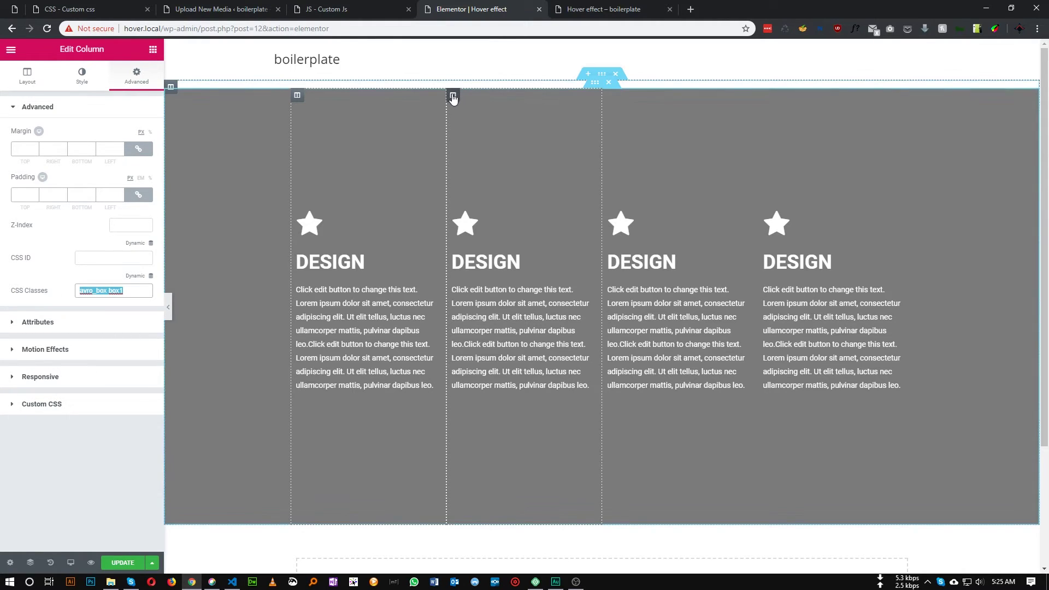
Assign the CSS classes avro_box box2 to the second column, reusing the copied class text.
{"action": "left_click", "coordinate": [453, 96]}
{"action": "left_click", "coordinate": [129, 82]}
{"action": "left_click", "coordinate": [87, 290]}
{"action": "key", "text": "ctrl+v"}
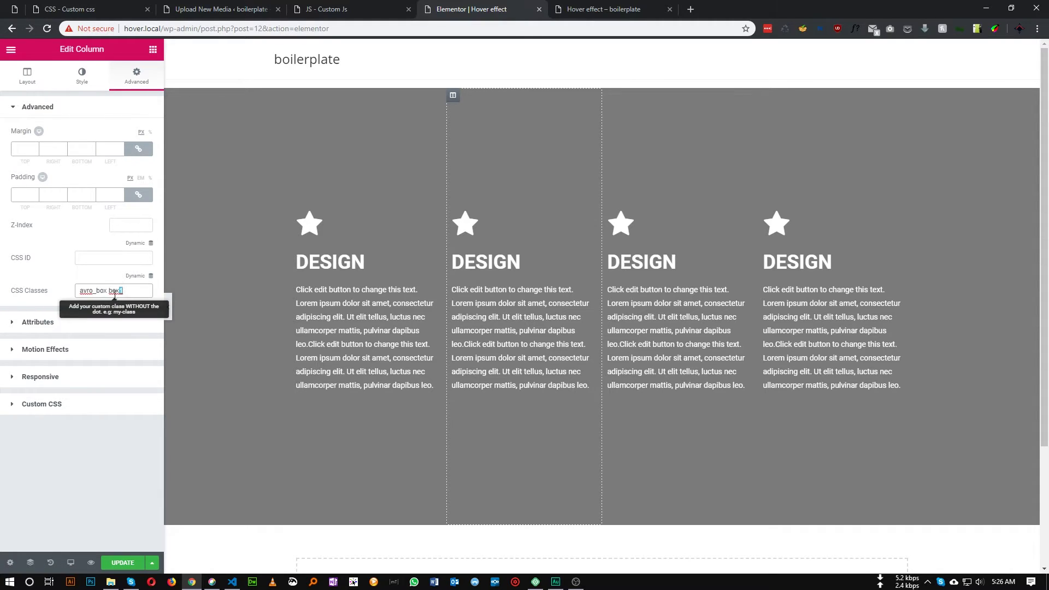
{"action": "type", "text": "2"}
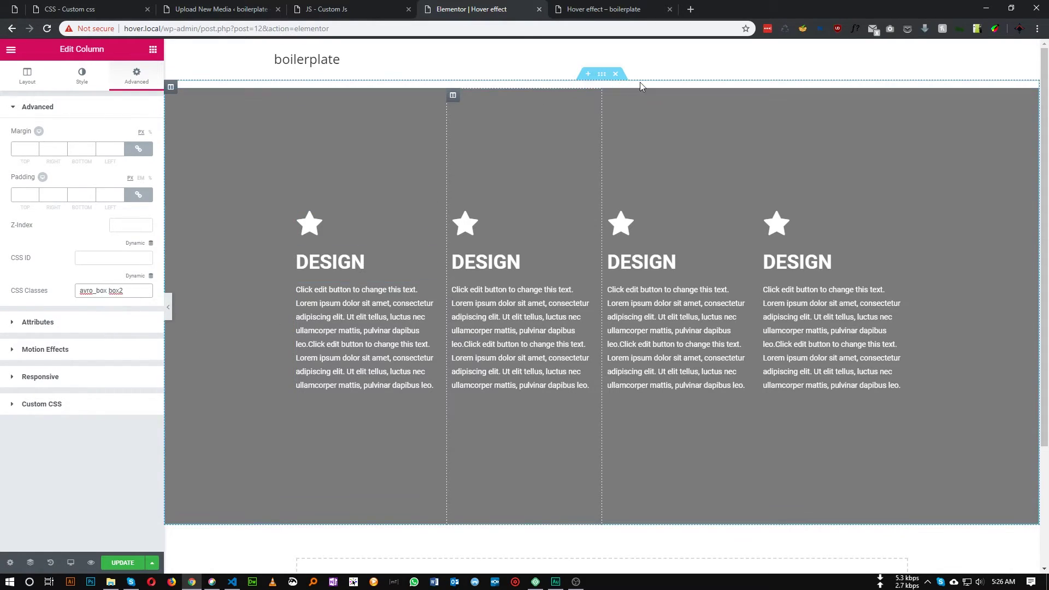
Assign the CSS classes avro_box box3 to the third column, reusing the copied class text.
{"action": "left_click", "coordinate": [609, 96]}
{"action": "left_click", "coordinate": [136, 73]}
{"action": "left_click", "coordinate": [114, 291]}
{"action": "key", "text": "ctrl+v"}
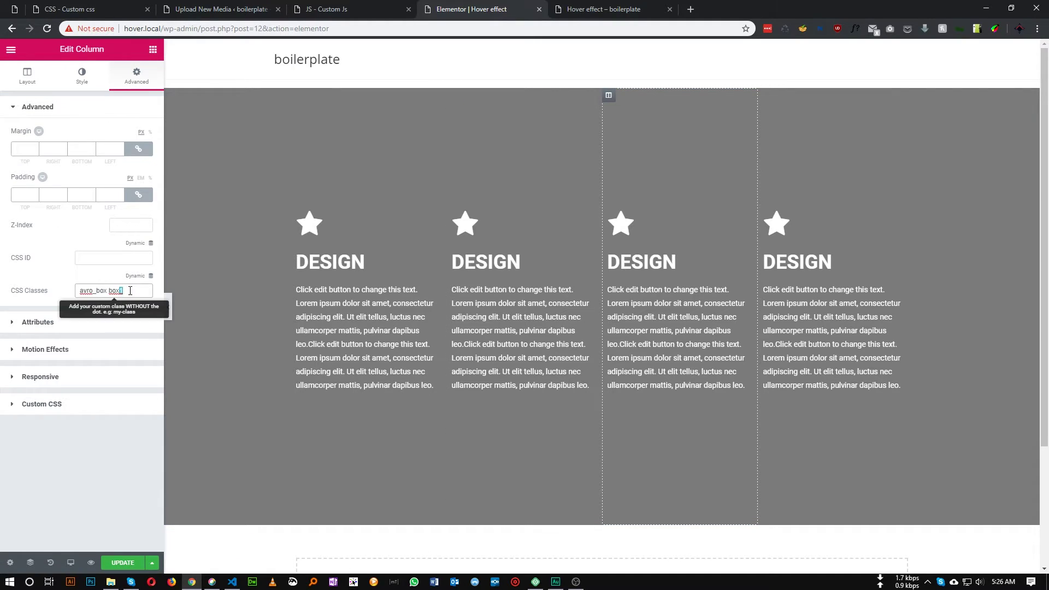
{"action": "type", "text": "3"}
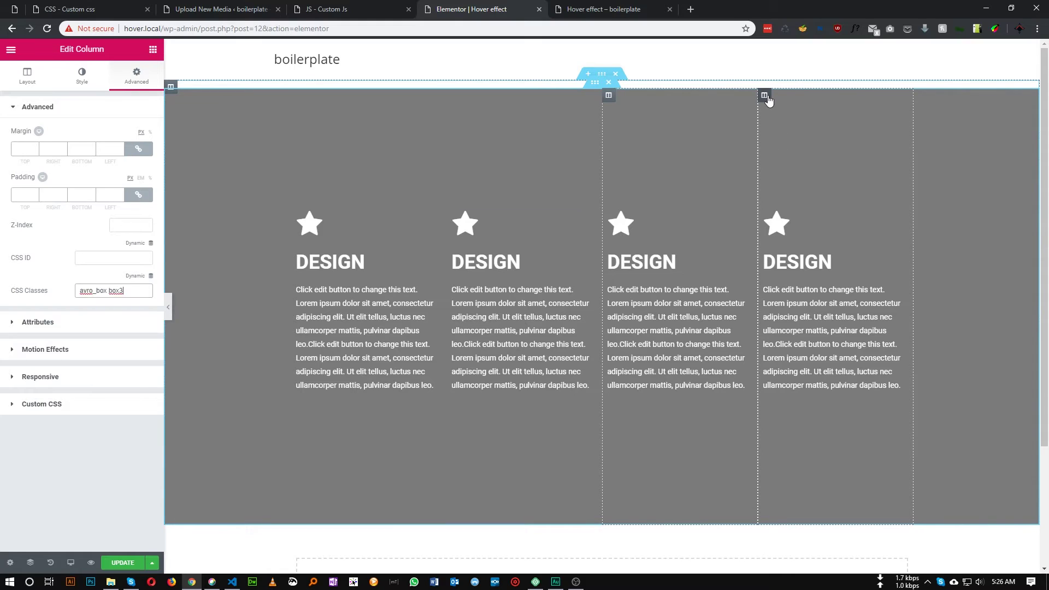
Assign the CSS classes avro_box box4 to the fourth column and update the page.
{"action": "left_click", "coordinate": [763, 96]}
{"action": "left_click", "coordinate": [136, 73]}
{"action": "left_click", "coordinate": [119, 291]}
{"action": "key", "text": "ctrl+v"}
{"action": "left_click_drag", "start_coordinate": [121, 293], "coordinate": [124, 294]}
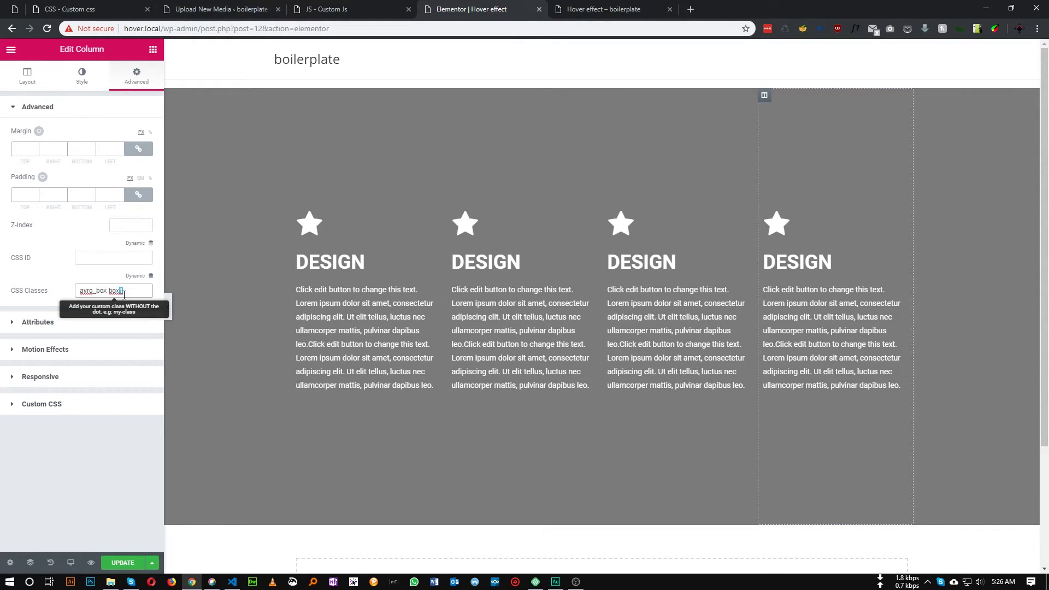
{"action": "type", "text": "4"}
{"action": "left_click", "coordinate": [123, 563]}
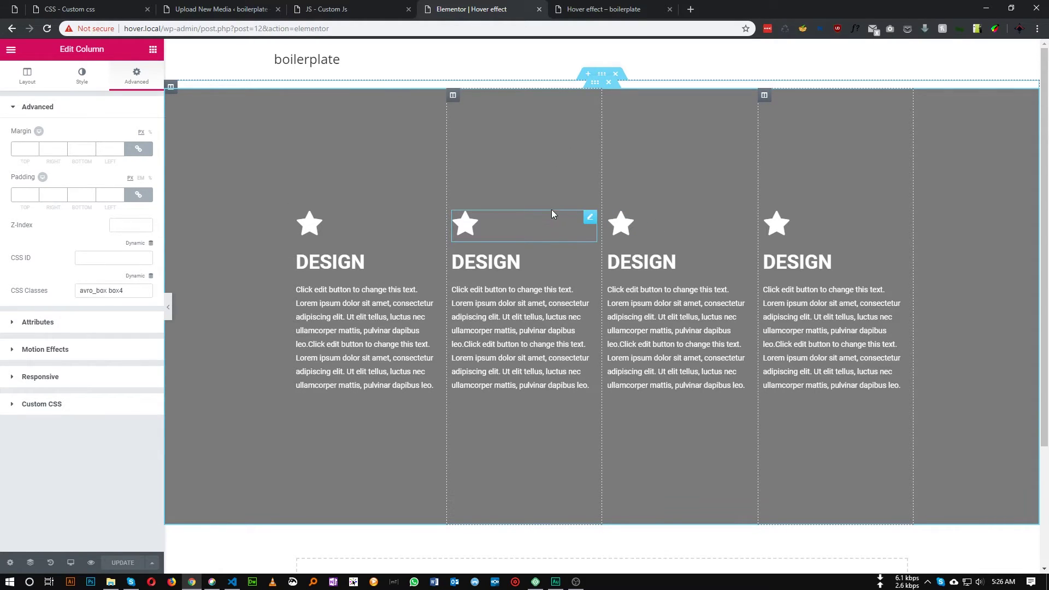
Check the preview page and copy the class name avro_hide from the first column's icon in the Elementor editor.
{"action": "left_click", "coordinate": [570, 10]}
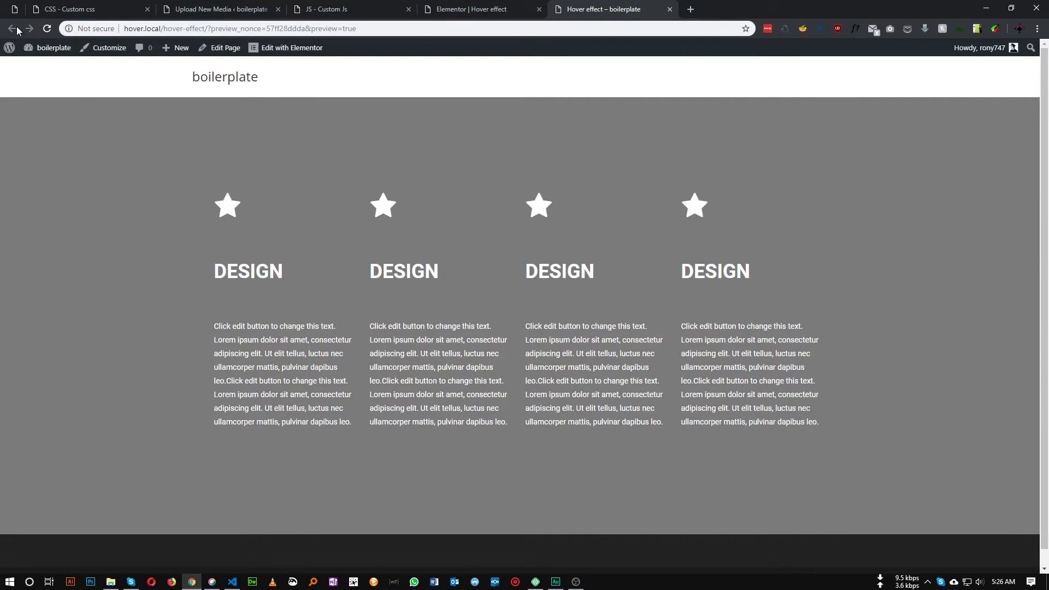
{"action": "left_click", "coordinate": [61, 9]}
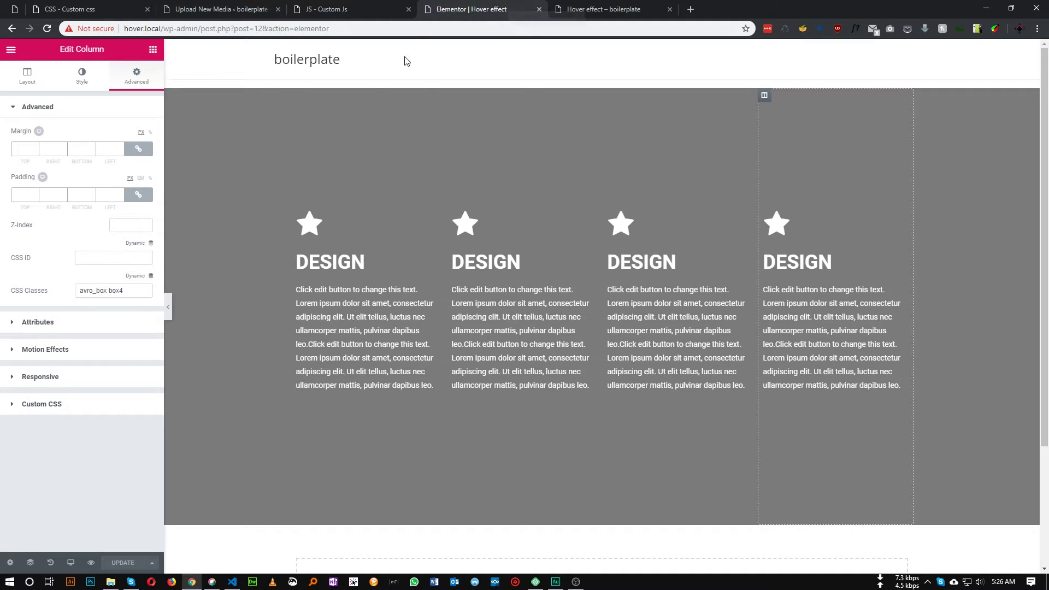
{"action": "left_click", "coordinate": [471, 9]}
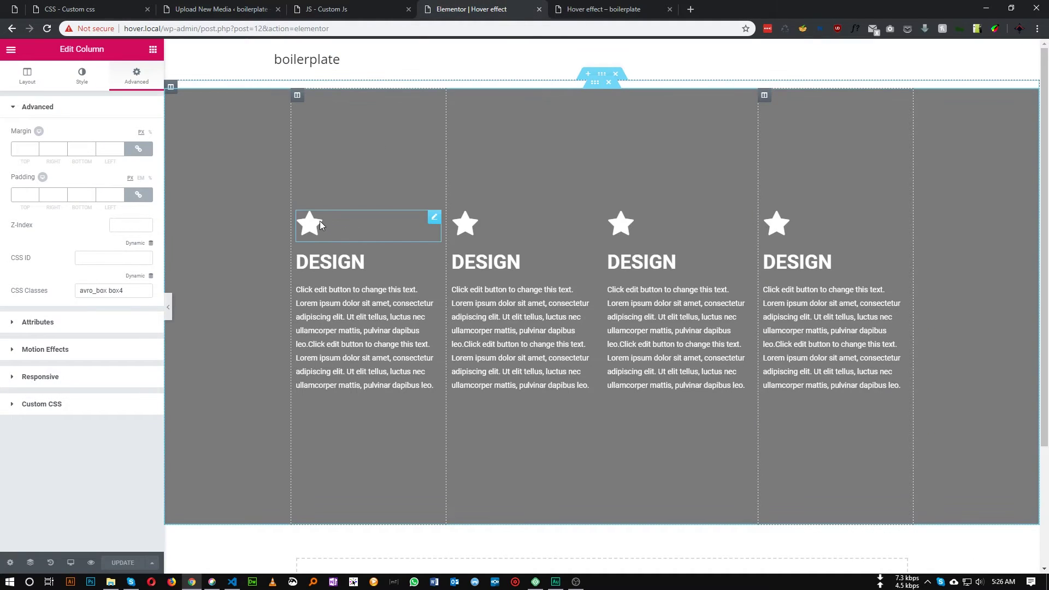
{"action": "left_click", "coordinate": [319, 221]}
{"action": "left_click_drag", "start_coordinate": [110, 299], "coordinate": [168, 301]}
{"action": "key", "text": "ctrl+c"}
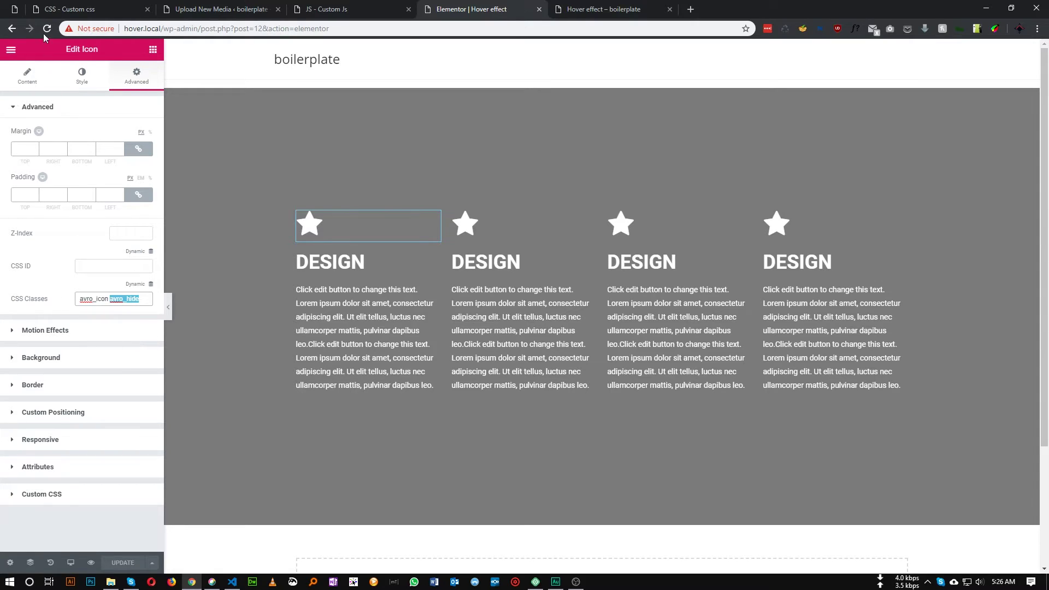
Add the rule .avro_hide{ opacity:0; position:relative; } as a third line in the Custom css code.
{"action": "left_click", "coordinate": [74, 5]}
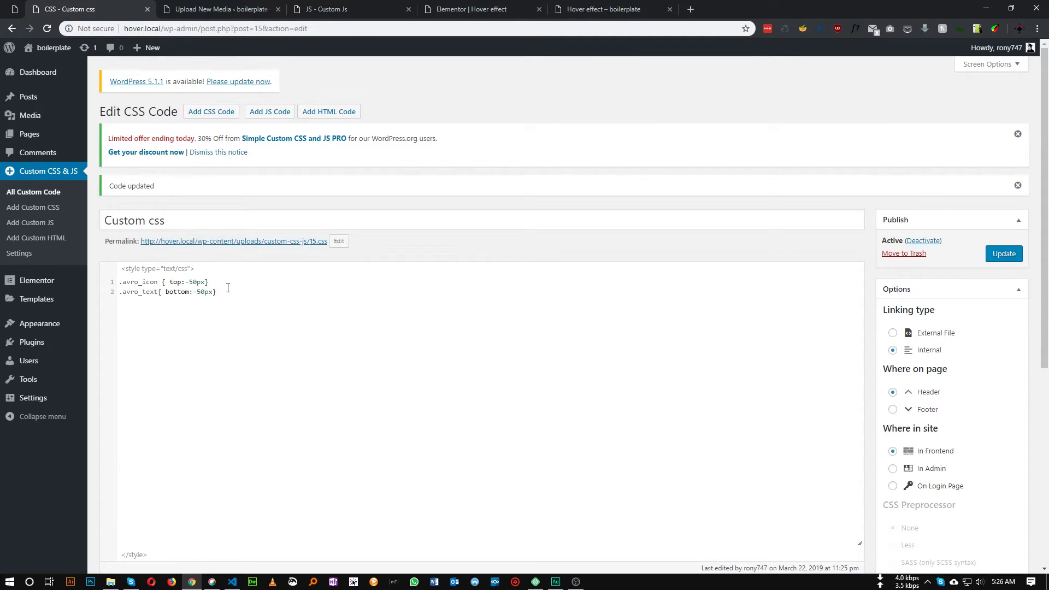
{"action": "key", "text": "ctrl+v"}
{"action": "type", "text": "{}"}
{"action": "type", "text": "op"}
{"action": "type", "text": "acity:"}
{"action": "type", "text": "0"}
{"action": "type", "text": "; "}
{"action": "type", "text": "positio"}
{"action": "type", "text": "n:relat"}
{"action": "type", "text": "ive;"}
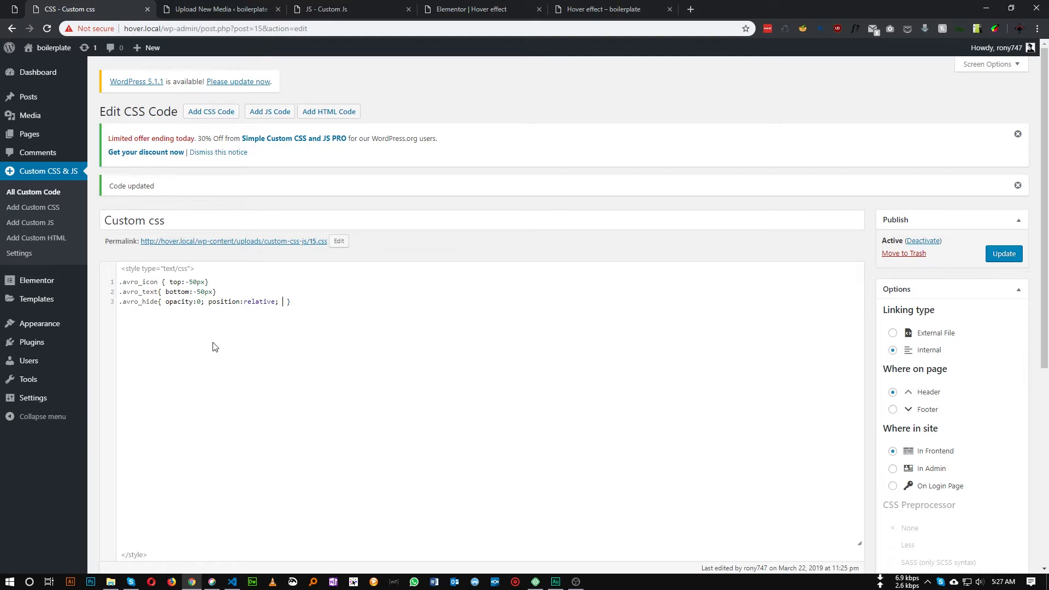
Save the Custom css code and reload the preview page.
{"action": "left_click", "coordinate": [1004, 255]}
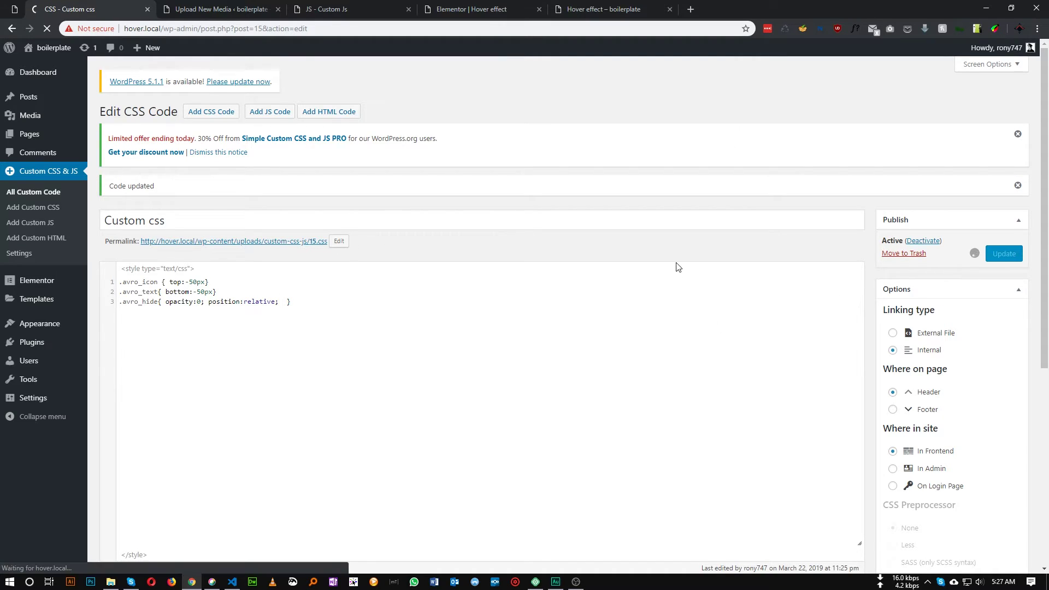
{"action": "left_click", "coordinate": [603, 5]}
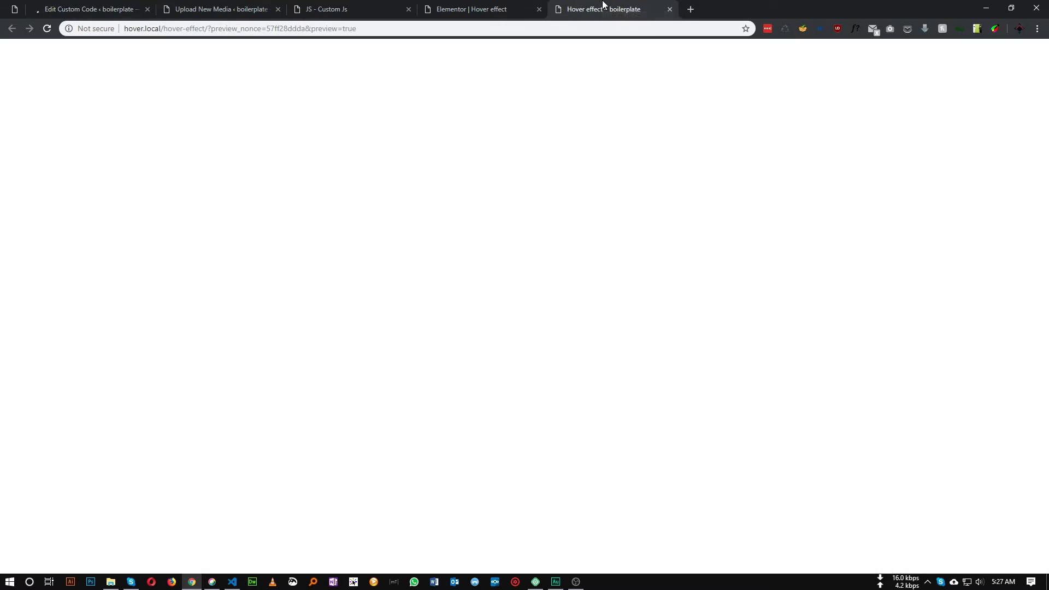
{"action": "key", "text": "F5"}
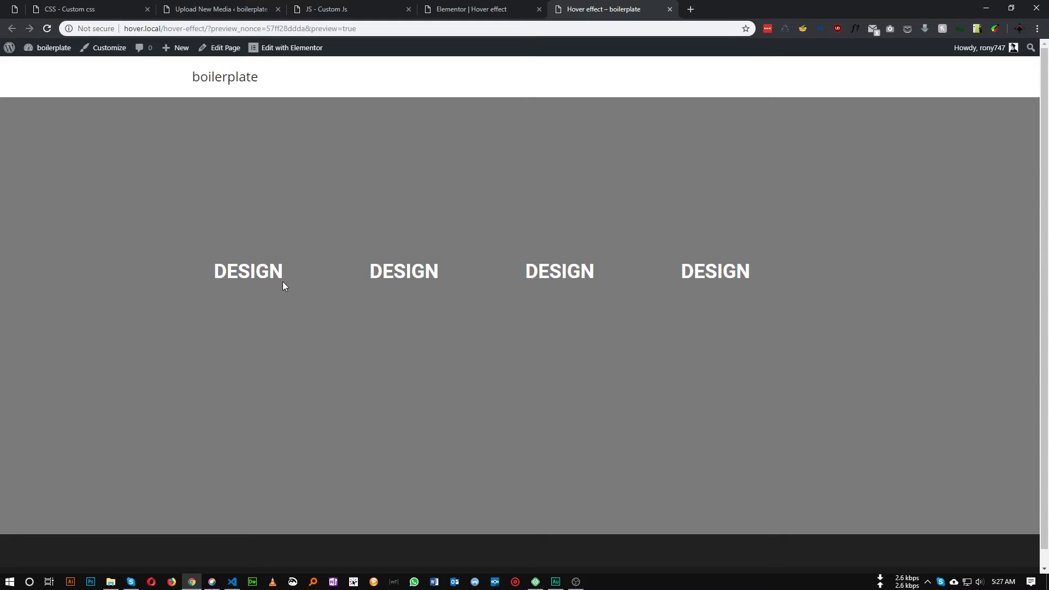
Copy the class name avro_box from the first column's CSS classes in the Elementor editor.
{"action": "left_click", "coordinate": [70, 10]}
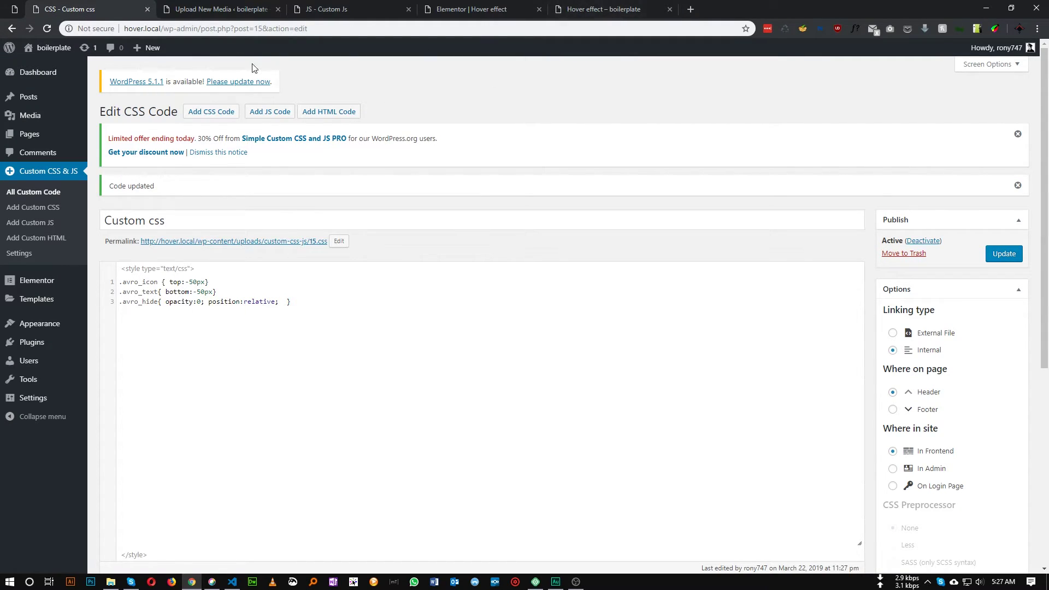
{"action": "left_click", "coordinate": [603, 10]}
{"action": "left_click", "coordinate": [471, 10]}
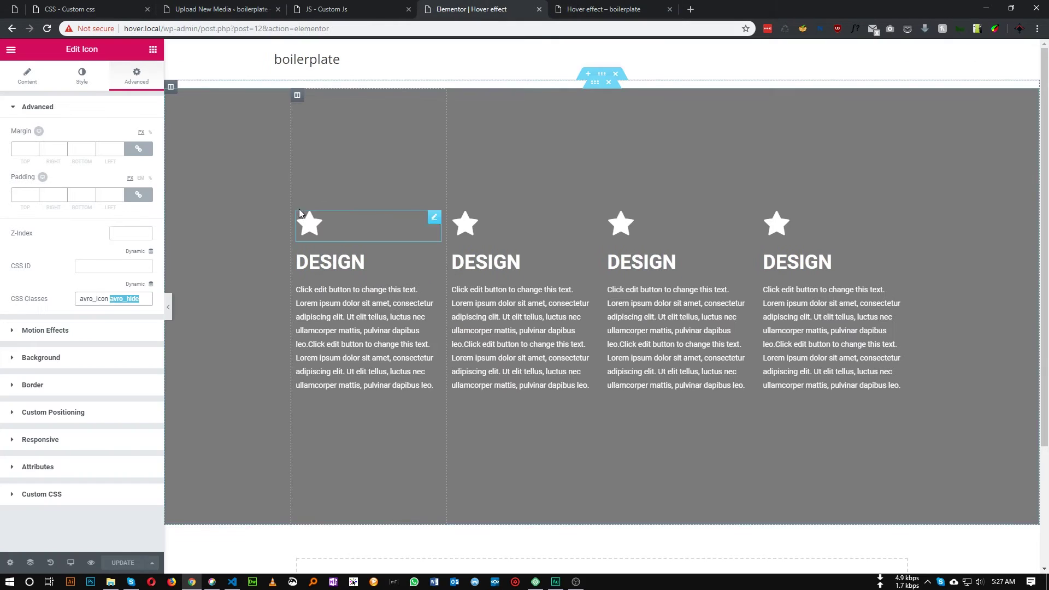
{"action": "left_click", "coordinate": [299, 96]}
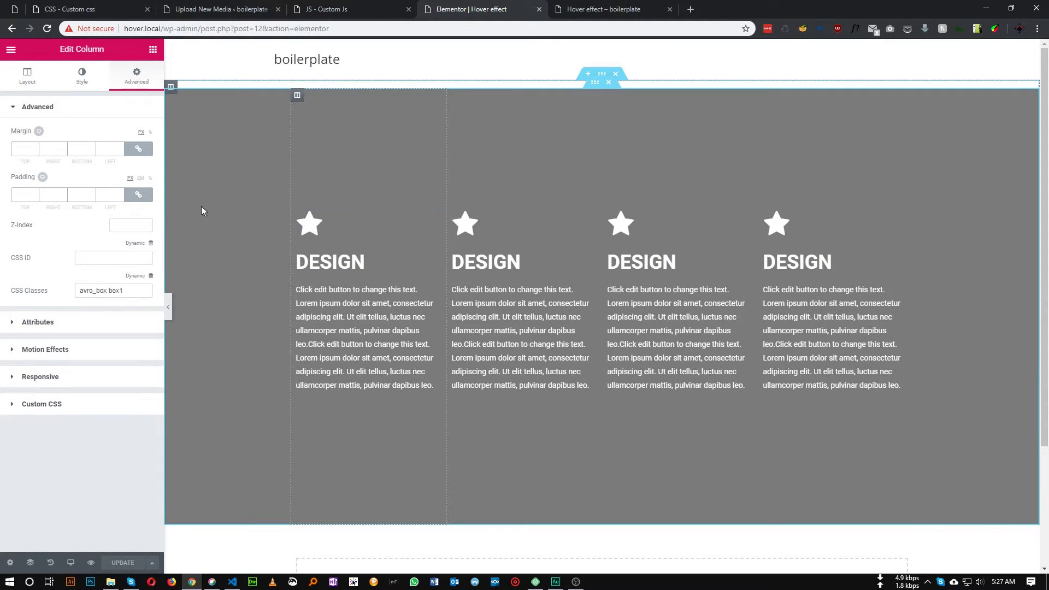
{"action": "double_click", "coordinate": [94, 291]}
{"action": "key", "text": "ctrl+c"}
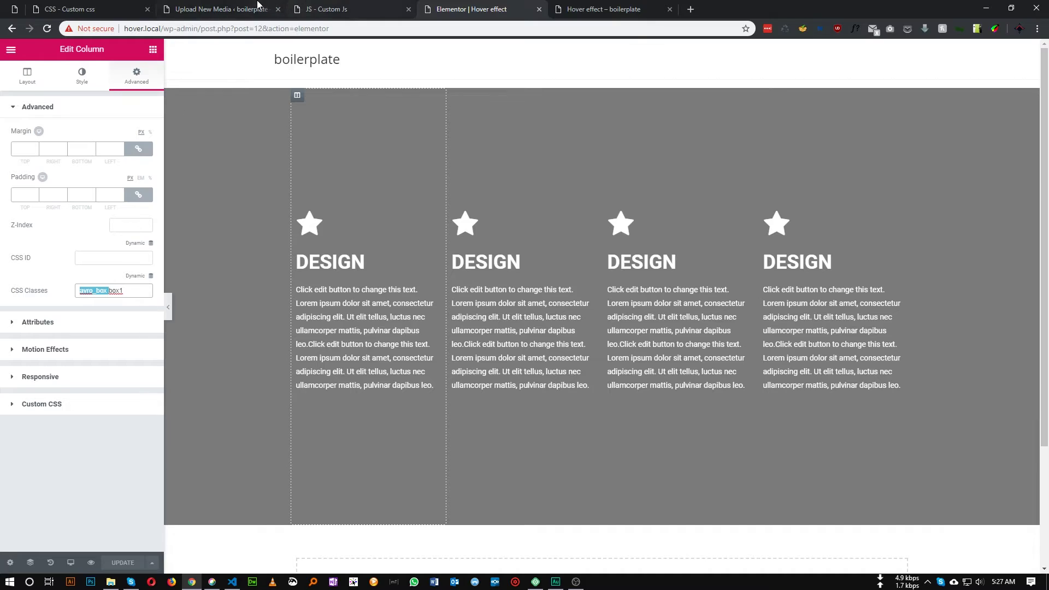
Add the rule .avro_box:.avro_icon{ top:0px} as a fourth line in the Custom css code.
{"action": "left_click", "coordinate": [111, 6]}
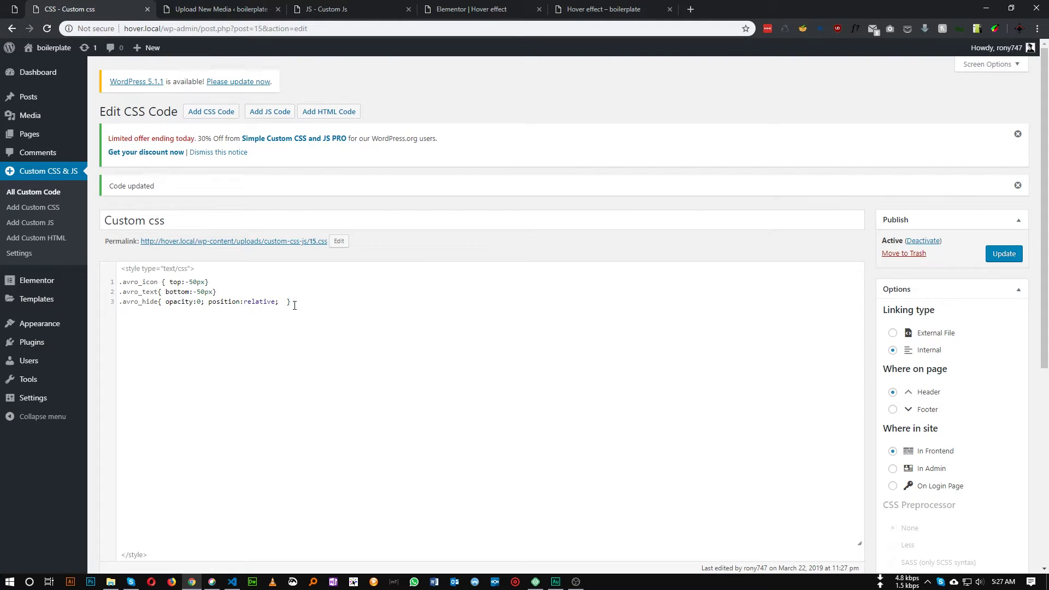
{"action": "type", "text": "."}
{"action": "key", "text": "ctrl+v"}
{"action": "type", "text": ":"}
{"action": "left_click_drag", "start_coordinate": [159, 284], "coordinate": [119, 285]}
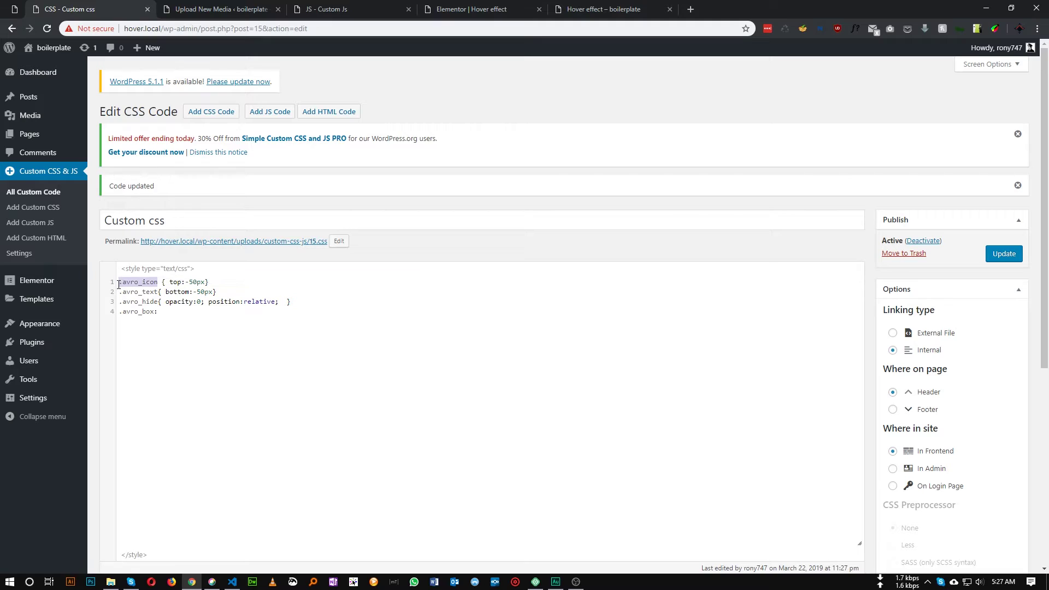
{"action": "left_click", "coordinate": [170, 313]}
{"action": "type", "text": ".avro_icon"}
{"action": "type", "text": "{}"}
{"action": "left_click_drag", "start_coordinate": [166, 282], "coordinate": [228, 314]}
{"action": "left_click", "coordinate": [201, 311]}
{"action": "type", "text": "top:-50px"}
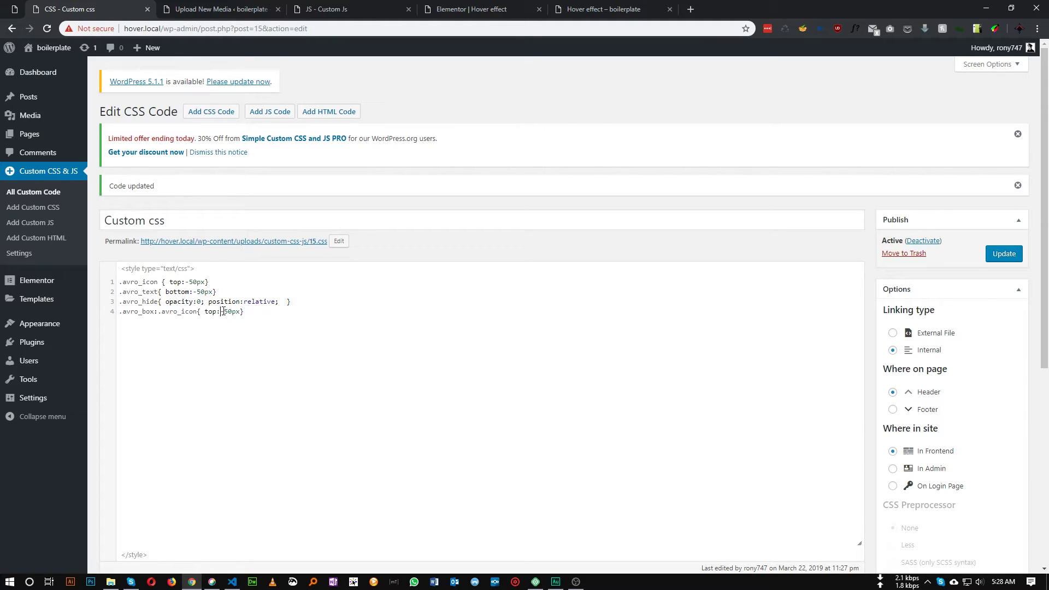
{"action": "key", "text": "BackSpace"}
Duplicate the .avro_box:.avro_icon rule onto a new line below it.
{"action": "triple_click", "coordinate": [119, 315]}
{"action": "key", "text": "Right"}
{"action": "left_click_drag", "start_coordinate": [242, 309], "coordinate": [118, 315]}
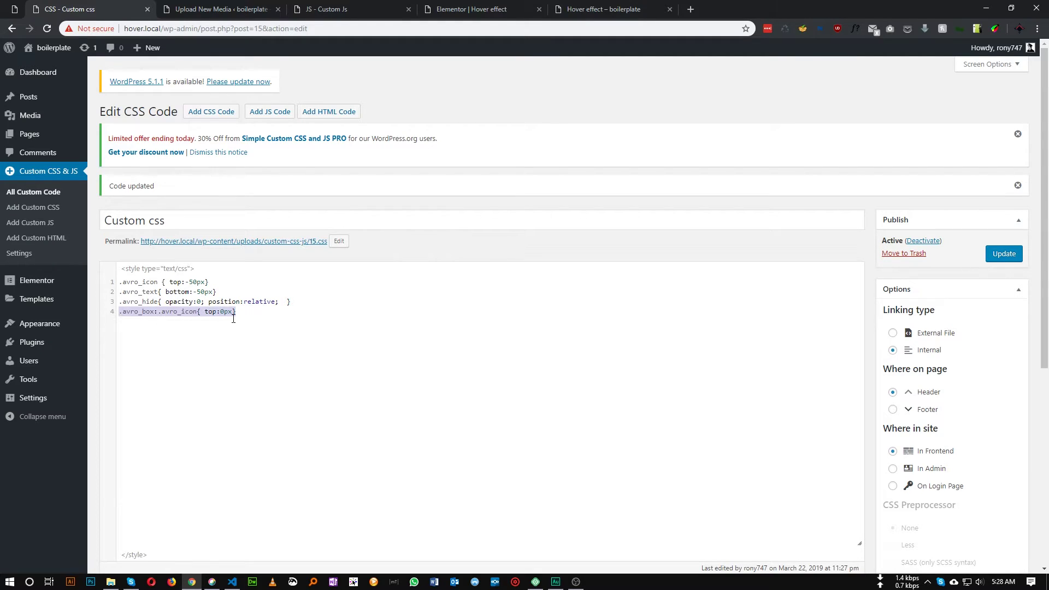
{"action": "key", "text": "ctrl+c"}
{"action": "key", "text": "Right"}
{"action": "key", "text": "Return"}
{"action": "key", "text": "ctrl+v"}
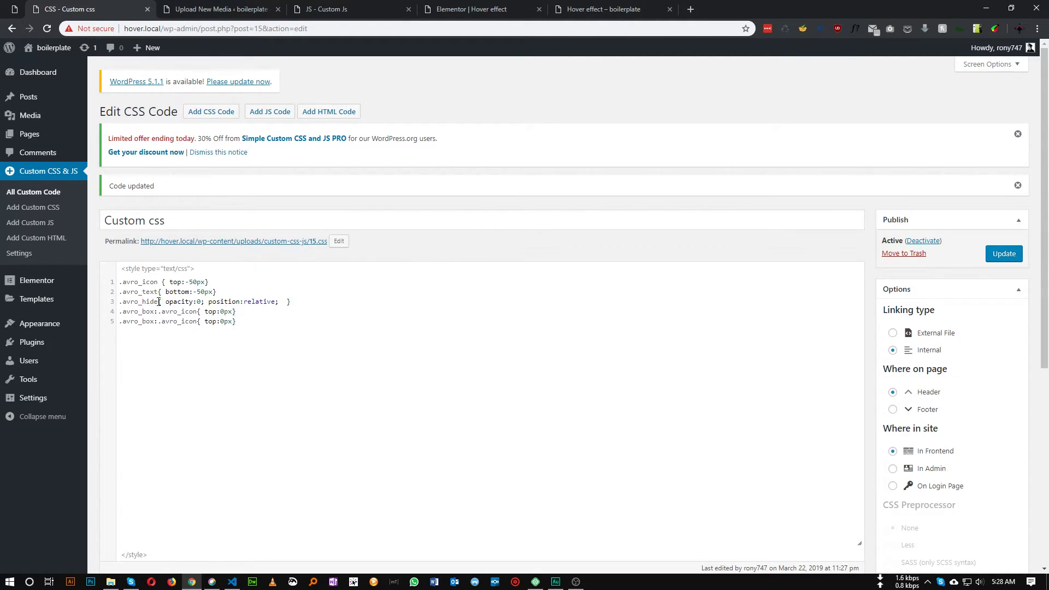
Change the duplicated rule to target .avro_text and set bottom instead of top to 0px.
{"action": "double_click", "coordinate": [154, 291]}
{"action": "key", "text": "ctrl+c"}
{"action": "double_click", "coordinate": [177, 321]}
{"action": "key", "text": "ctrl+v"}
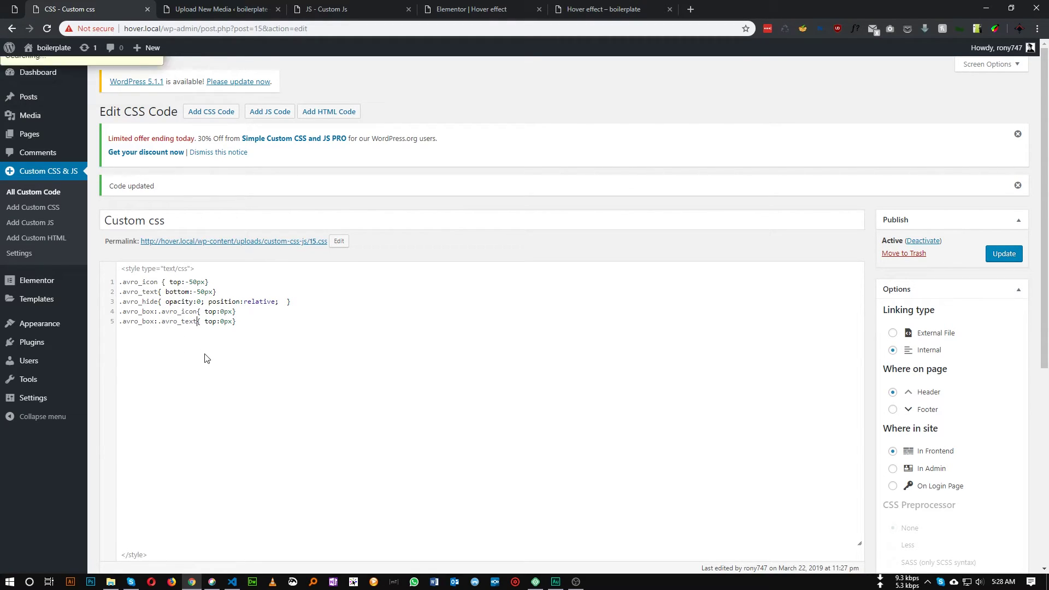
{"action": "double_click", "coordinate": [210, 321]}
{"action": "type", "text": "bottom"}
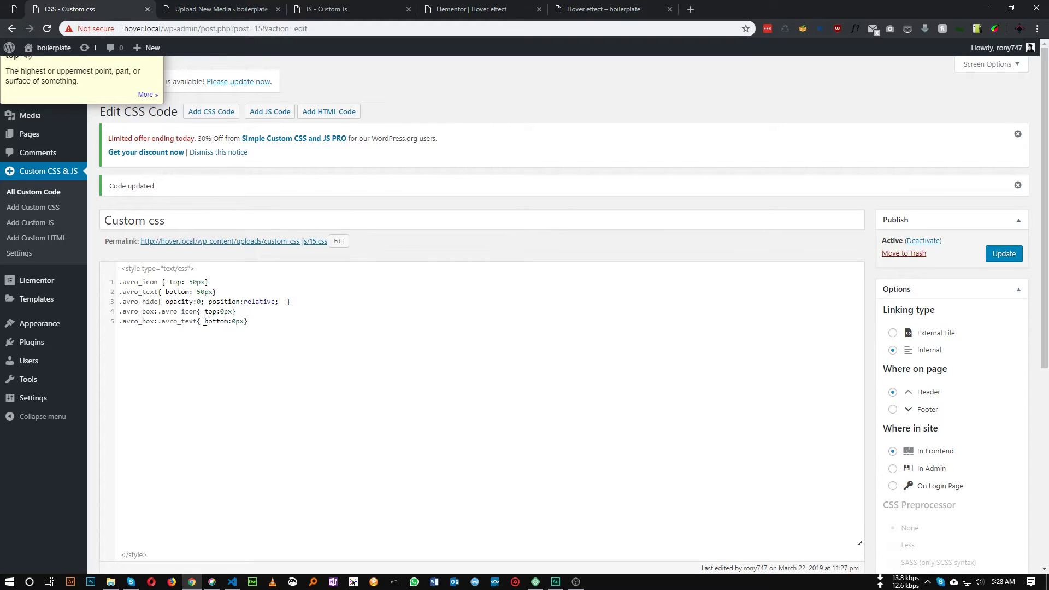
{"action": "left_click_drag", "start_coordinate": [151, 321], "coordinate": [113, 322]}
{"action": "double_click", "coordinate": [167, 321]}
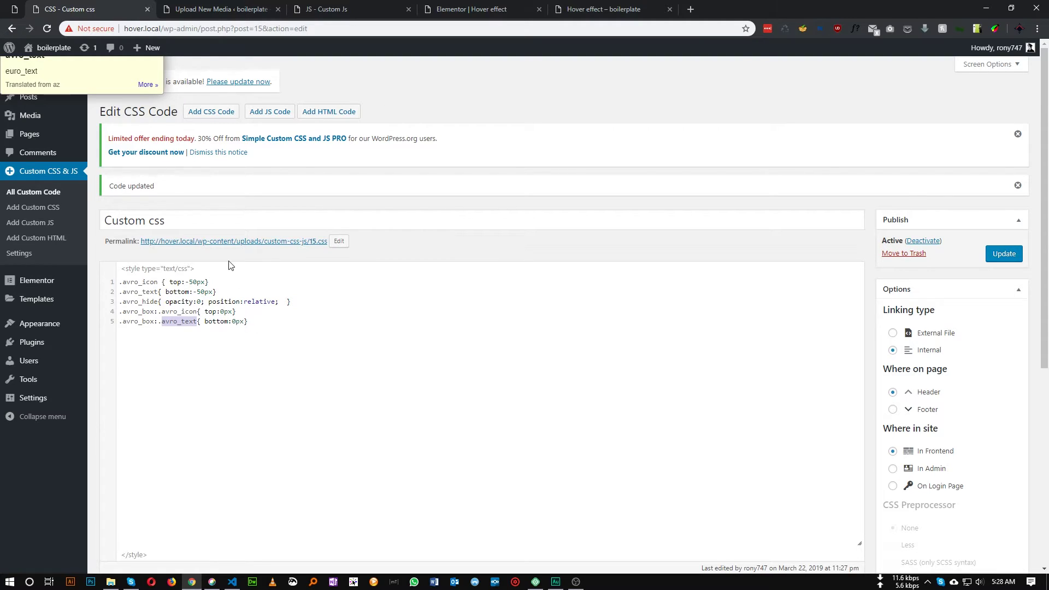
{"action": "left_click_drag", "start_coordinate": [166, 291], "coordinate": [217, 291]}
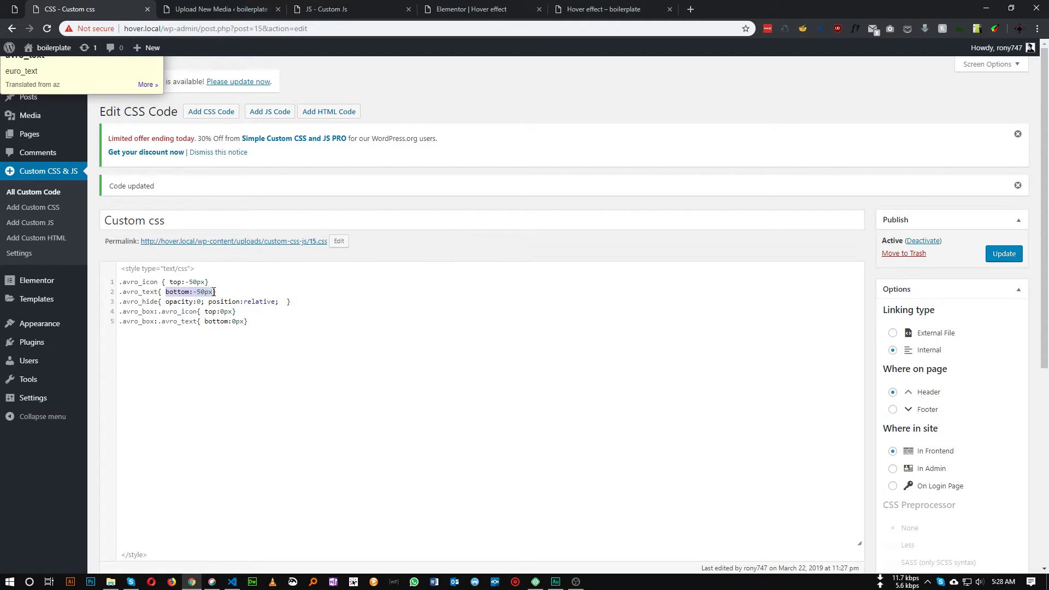
{"action": "left_click", "coordinate": [256, 322]}
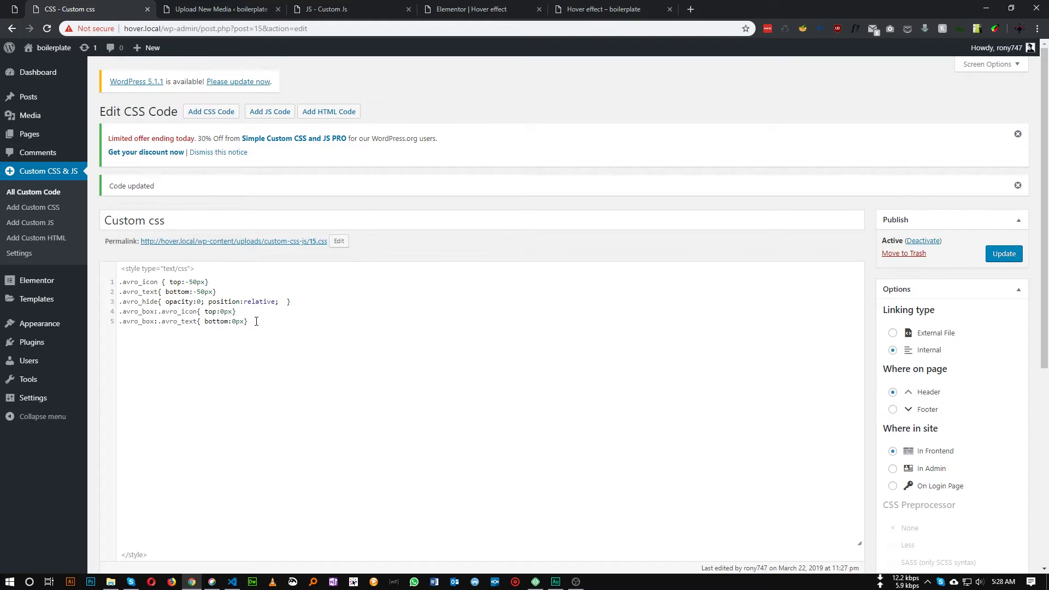
{"action": "double_click", "coordinate": [139, 302]}
{"action": "left_click", "coordinate": [155, 334]}
{"action": "double_click", "coordinate": [145, 303]}
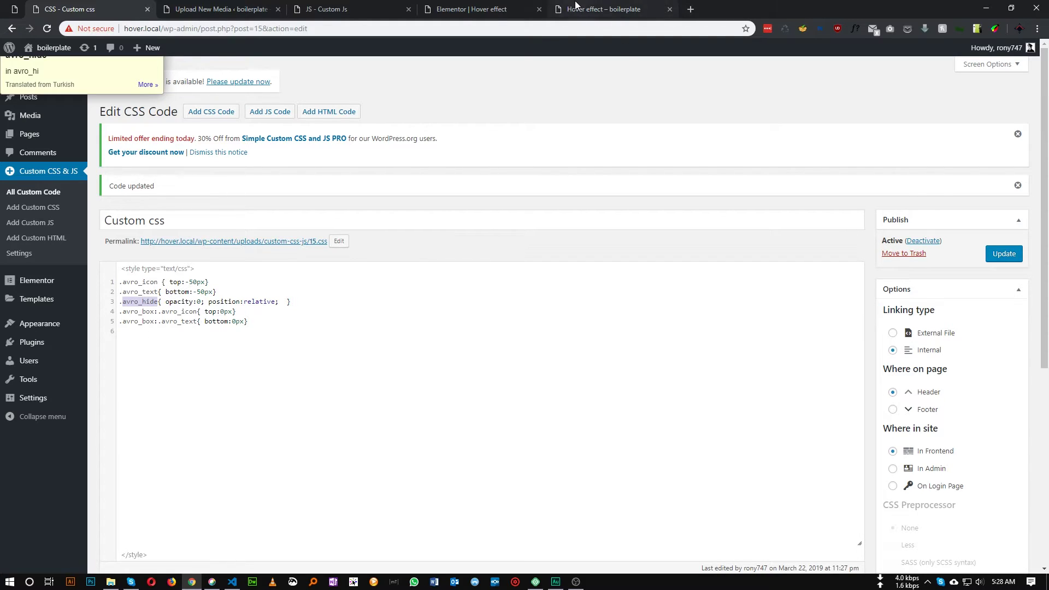
{"action": "left_click", "coordinate": [595, 9]}
{"action": "left_click", "coordinate": [65, 9]}
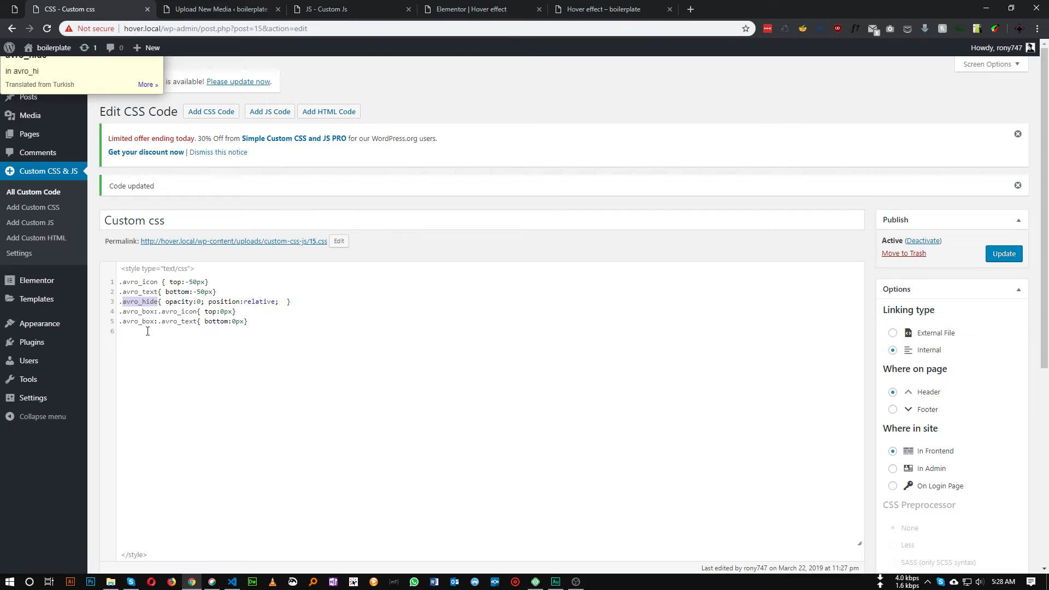
{"action": "left_click", "coordinate": [612, 10]}
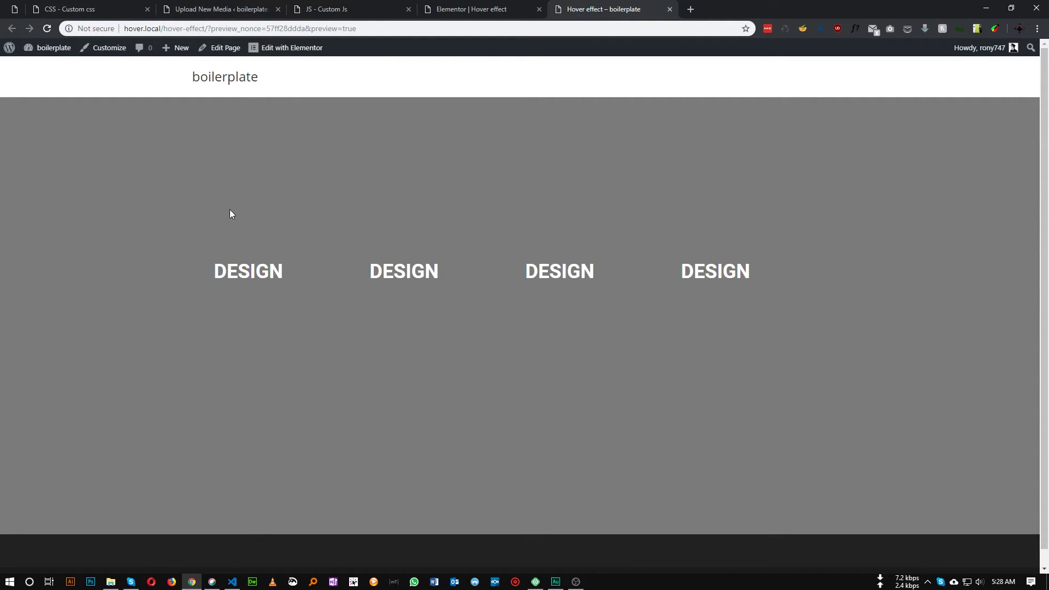
{"action": "left_click", "coordinate": [61, 9]}
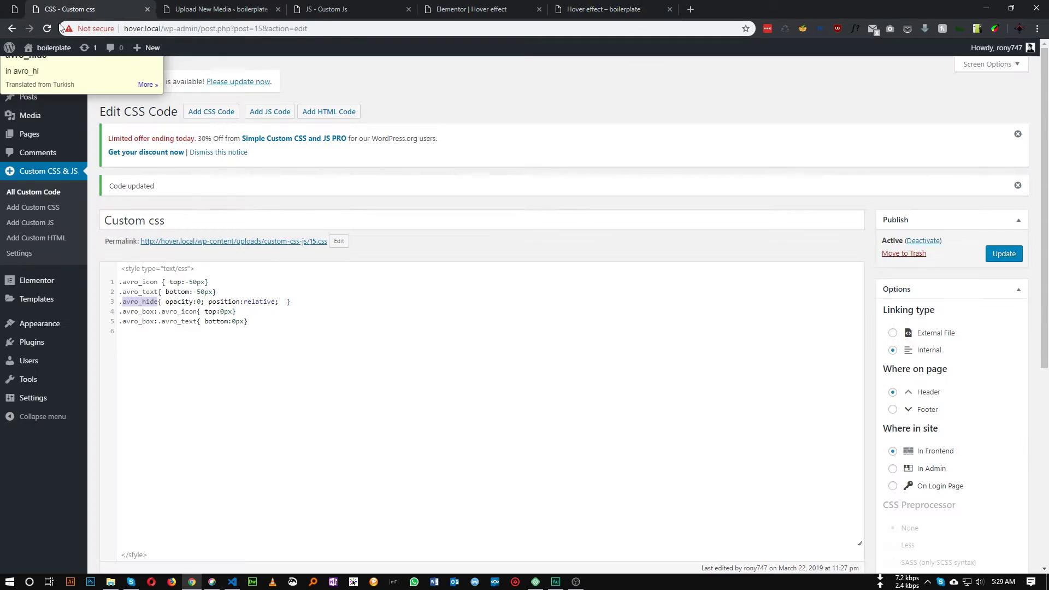
Add a sixth line to the Custom css code containing the selector .avro_box:hover.
{"action": "left_click", "coordinate": [150, 334]}
{"action": "left_click_drag", "start_coordinate": [158, 321], "coordinate": [120, 321]}
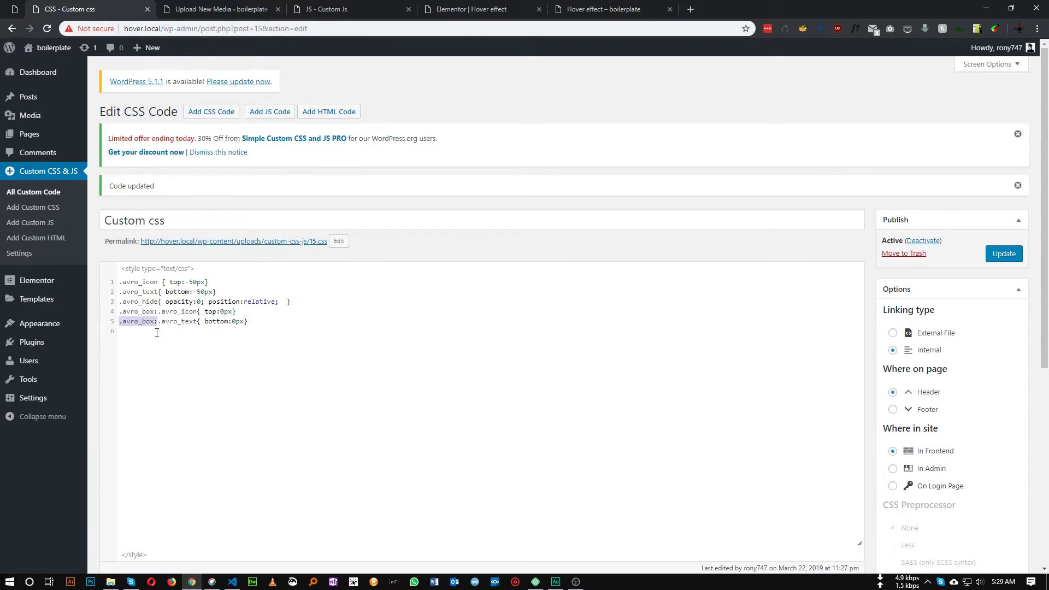
{"action": "left_click", "coordinate": [266, 314]}
{"action": "left_click", "coordinate": [260, 323]}
{"action": "key", "text": "ctrl+v"}
{"action": "type", "text": "hover"}
Insert hover after .avro_box: in the .avro_icon and .avro_text rules on lines 4 and 5, with a space before each child class.
{"action": "left_click", "coordinate": [159, 312]}
{"action": "type", "text": "hover"}
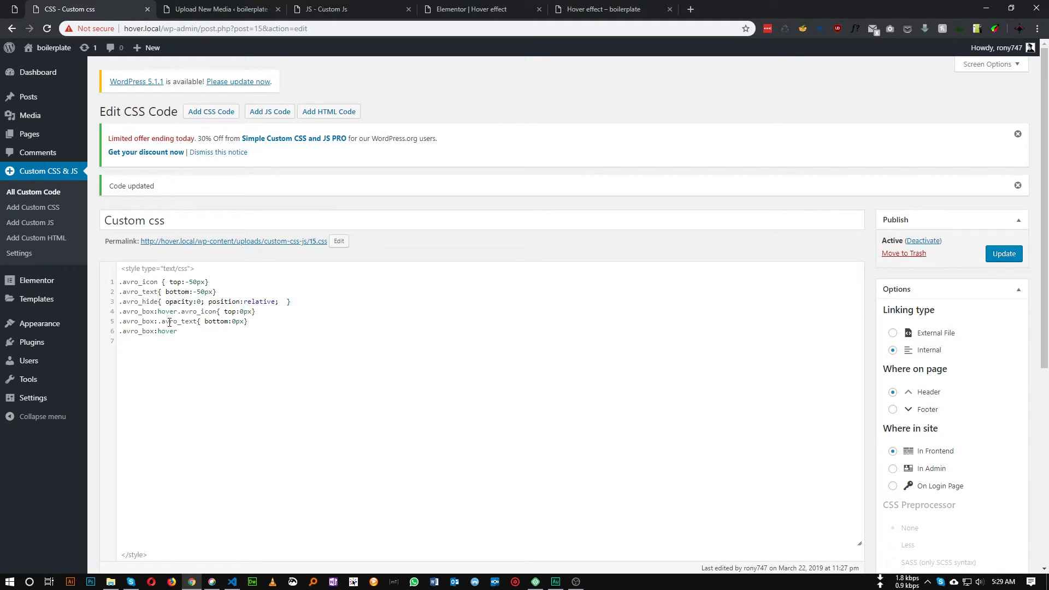
{"action": "left_click", "coordinate": [159, 322]}
{"action": "type", "text": "hover"}
Complete the sixth line as .avro_box:hover .avro_hide{ opacity:1}.
{"action": "left_click", "coordinate": [179, 332]}
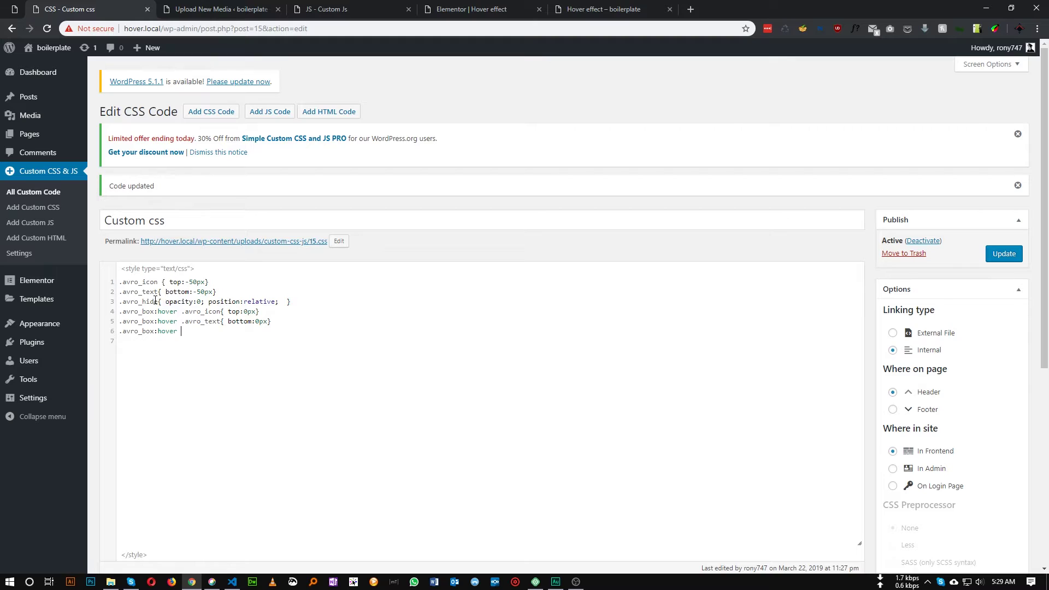
{"action": "left_click_drag", "start_coordinate": [156, 302], "coordinate": [119, 302]}
{"action": "left_click", "coordinate": [185, 331]}
{"action": "key", "text": "ctrl+v"}
{"action": "type", "text": "{}"}
{"action": "type", "text": "opacity"}
{"action": "type", "text": ":"}
{"action": "type", "text": "1"}
{"action": "double_click", "coordinate": [137, 299]}
{"action": "double_click", "coordinate": [136, 311]}
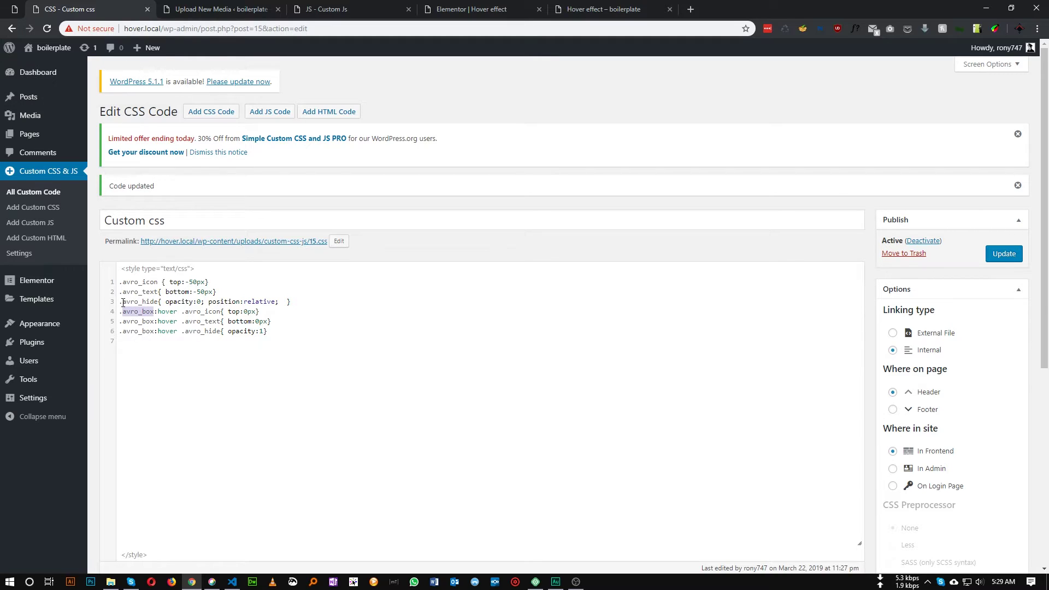
Update the Custom css code and reload the Hover effect preview to compare its hover reveal with the demo page.
{"action": "left_click", "coordinate": [619, 5]}
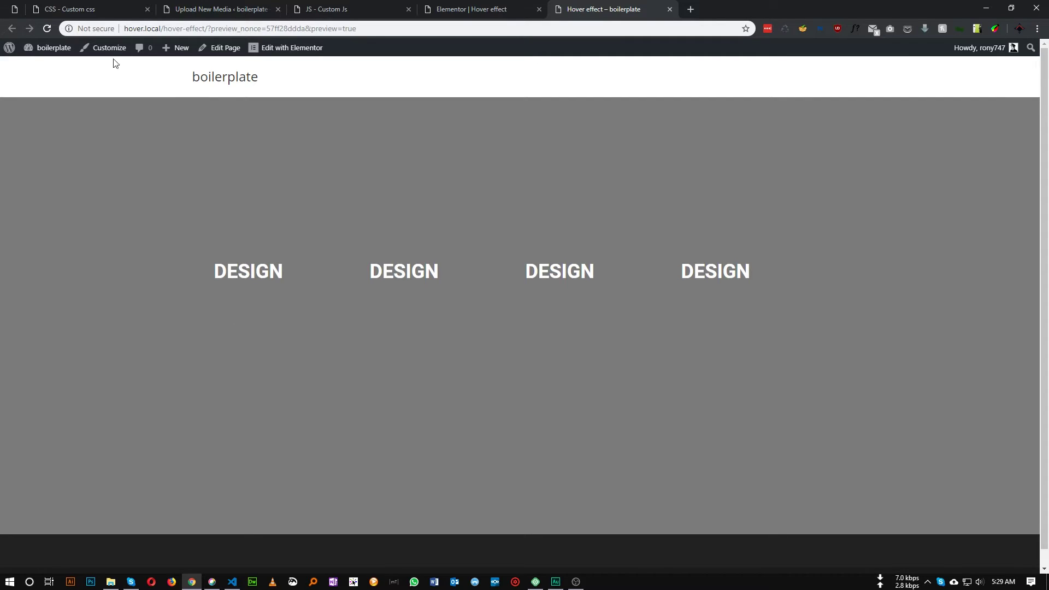
{"action": "left_click", "coordinate": [76, 7]}
{"action": "left_click", "coordinate": [1007, 256]}
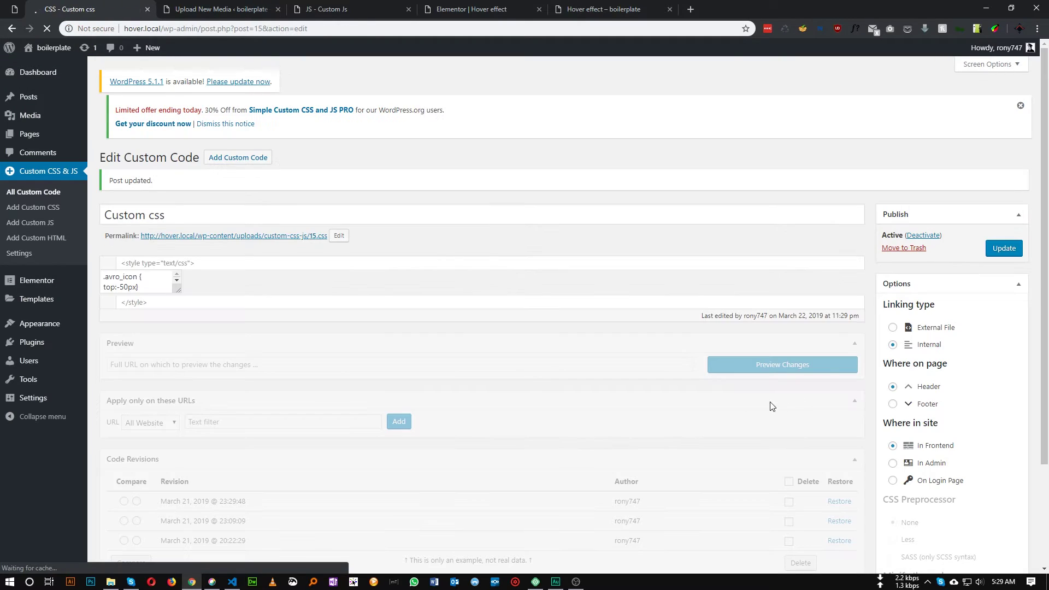
{"action": "key", "text": "ctrl+9"}
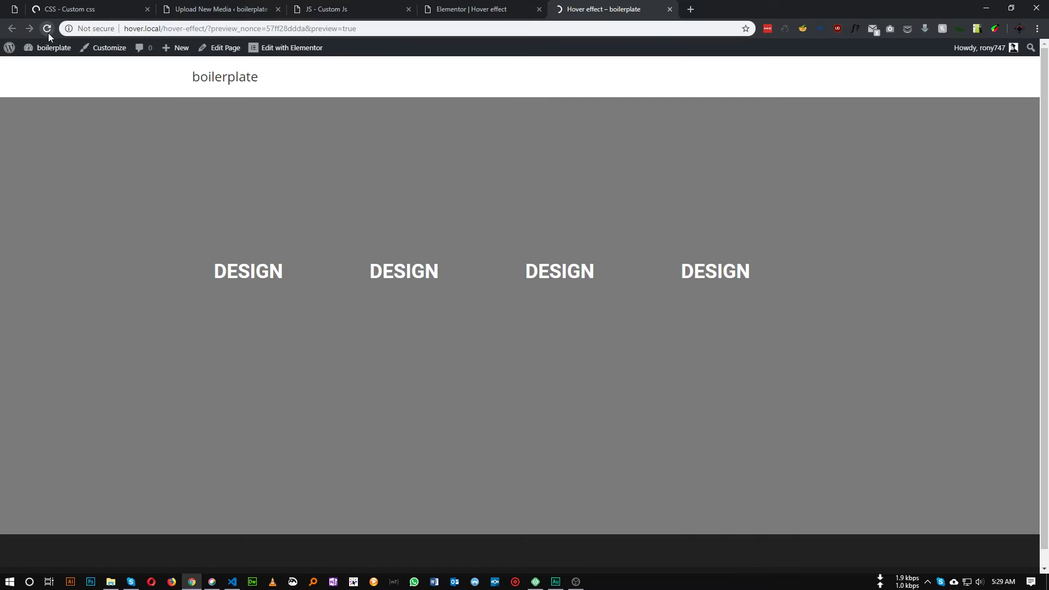
{"action": "left_click", "coordinate": [48, 33]}
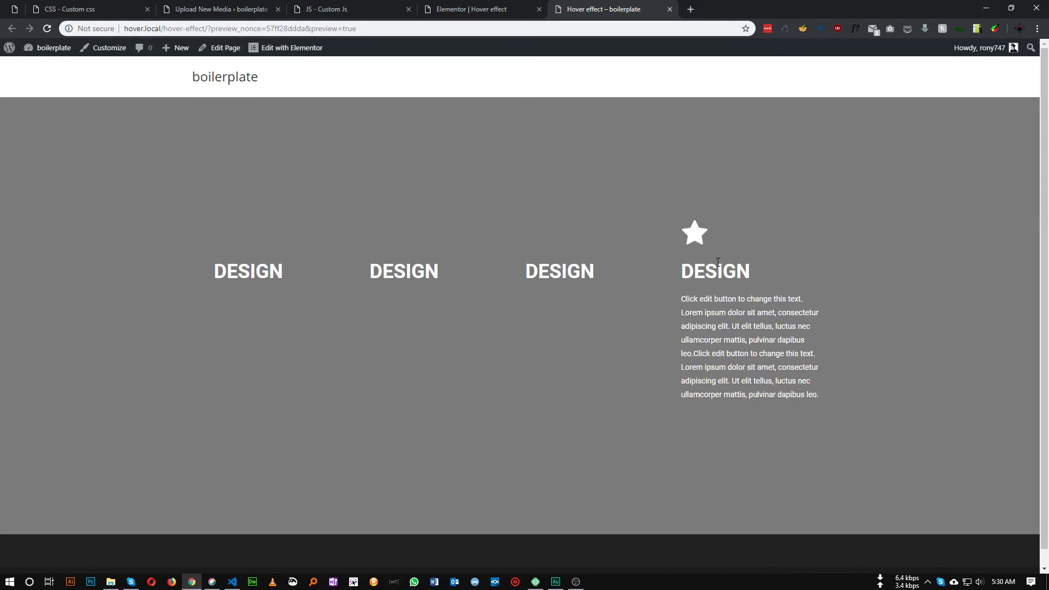
{"action": "left_click", "coordinate": [15, 9]}
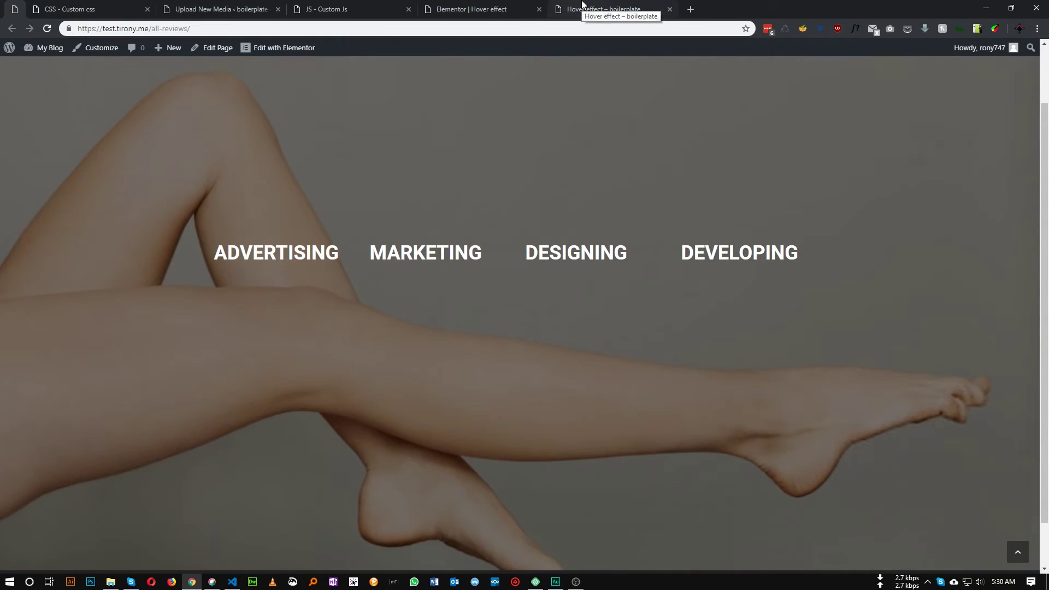
{"action": "left_click", "coordinate": [582, 5]}
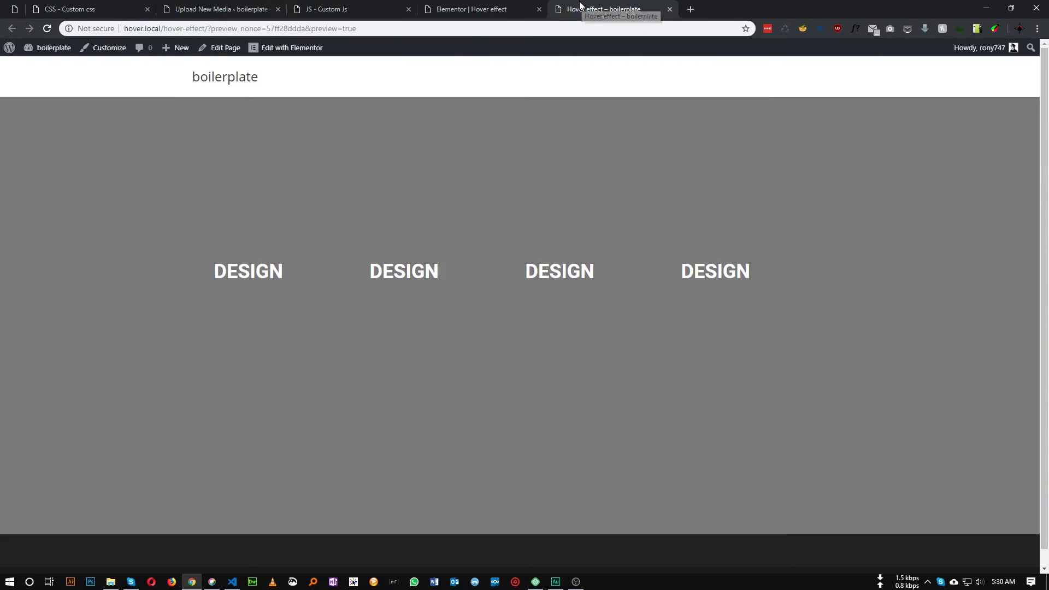
Add transition: all .5s ease-in-out; to the .avro_hide rule on line 3 of the Custom css code.
{"action": "left_click", "coordinate": [104, 9]}
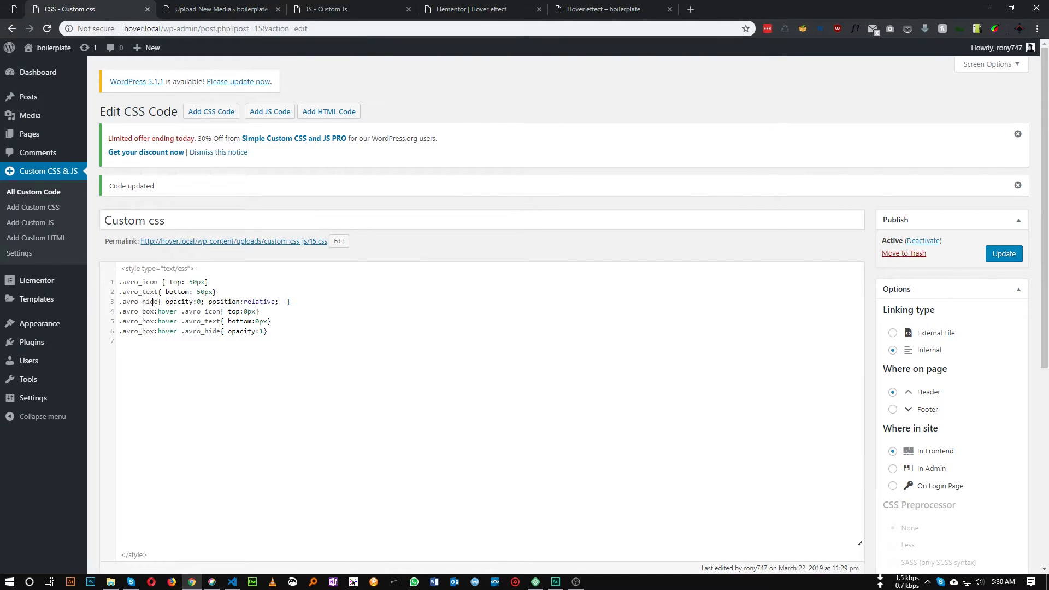
{"action": "left_click", "coordinate": [281, 302]}
{"action": "type", "text": "transition: all .5s ease-in-out;"}
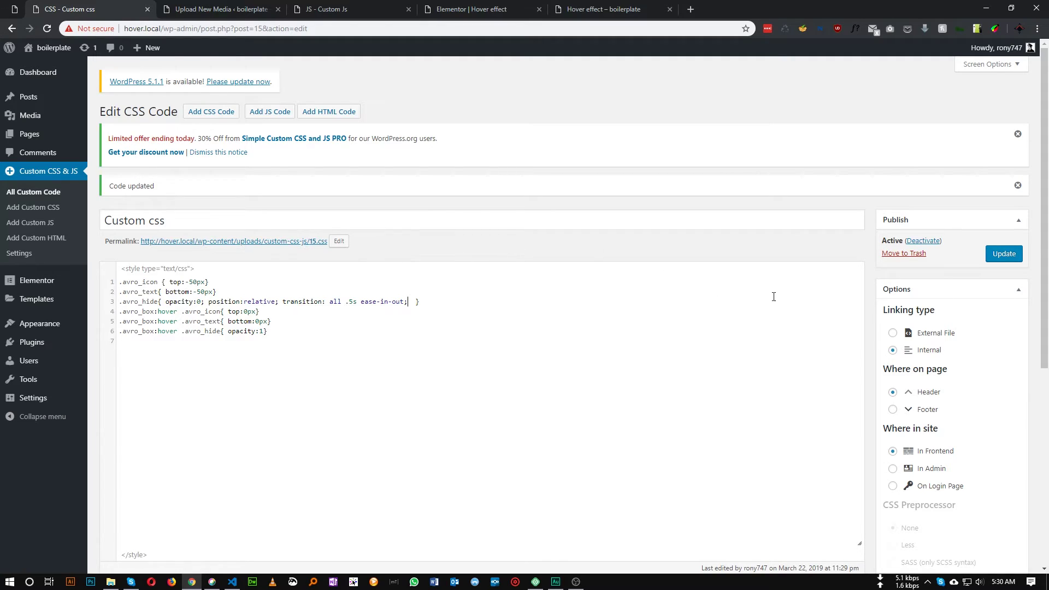
Save the transition change and reload the Hover effect preview page.
{"action": "left_click", "coordinate": [1003, 254]}
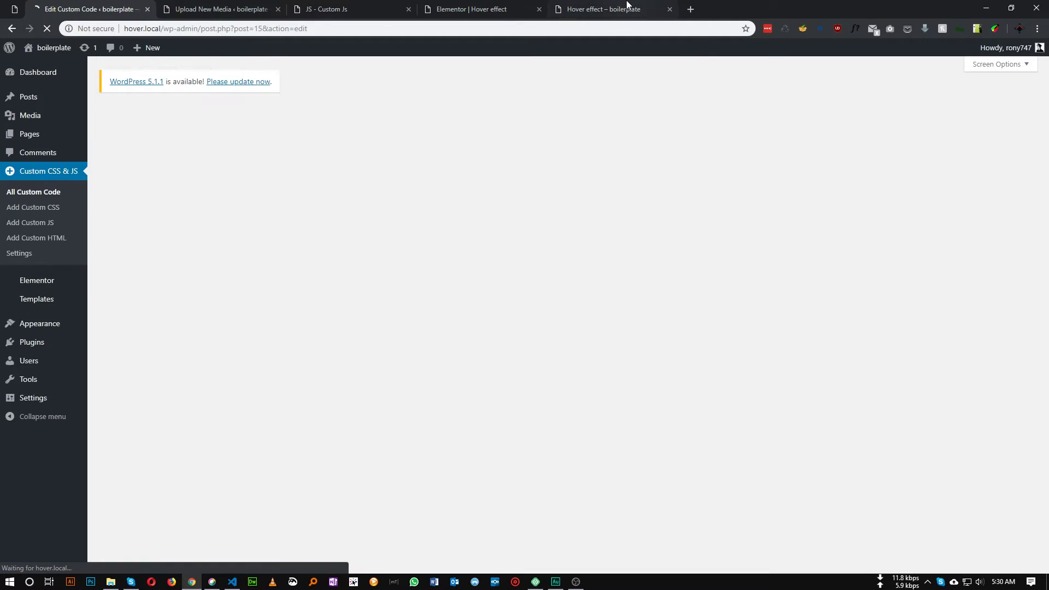
{"action": "left_click", "coordinate": [604, 9]}
{"action": "key", "text": "F5"}
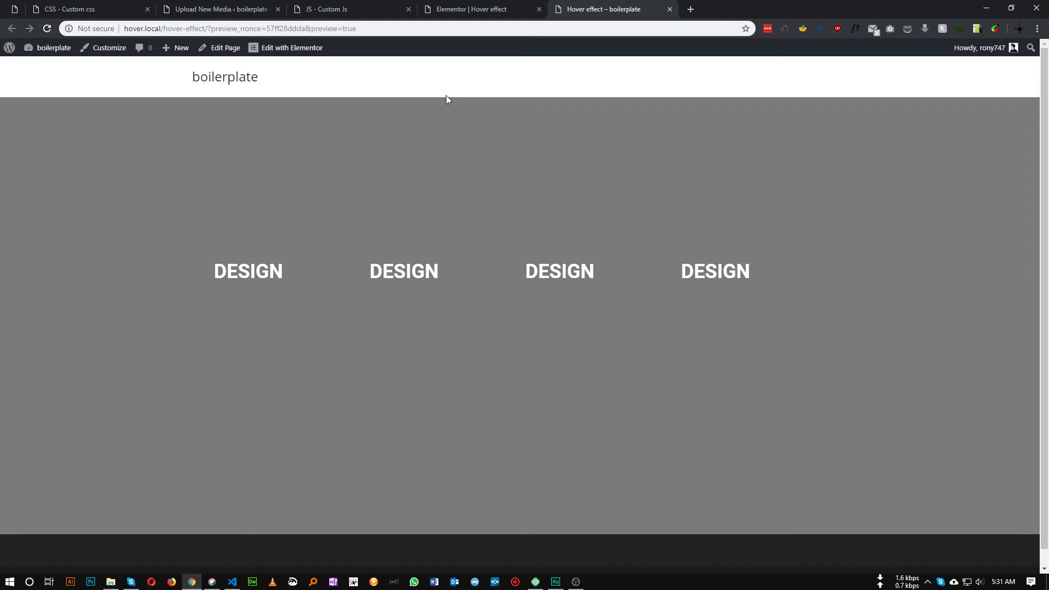
Add an inner section above the four-column one in the Elementor editor and delete its second column.
{"action": "left_click", "coordinate": [349, 10]}
{"action": "left_click", "coordinate": [469, 7]}
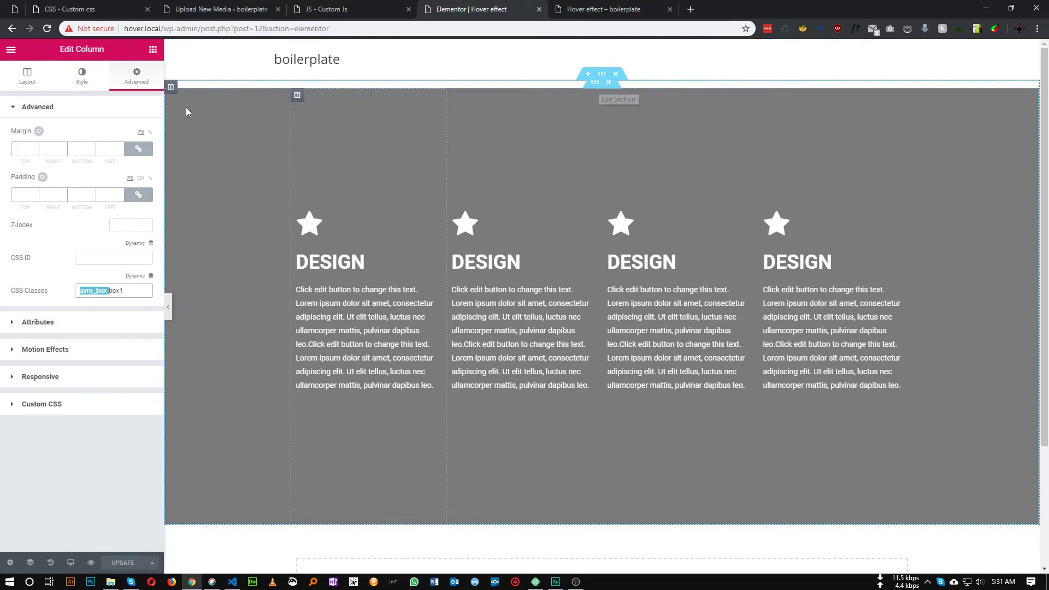
{"action": "left_click", "coordinate": [154, 50]}
{"action": "left_click_drag", "start_coordinate": [42, 154], "coordinate": [623, 90]}
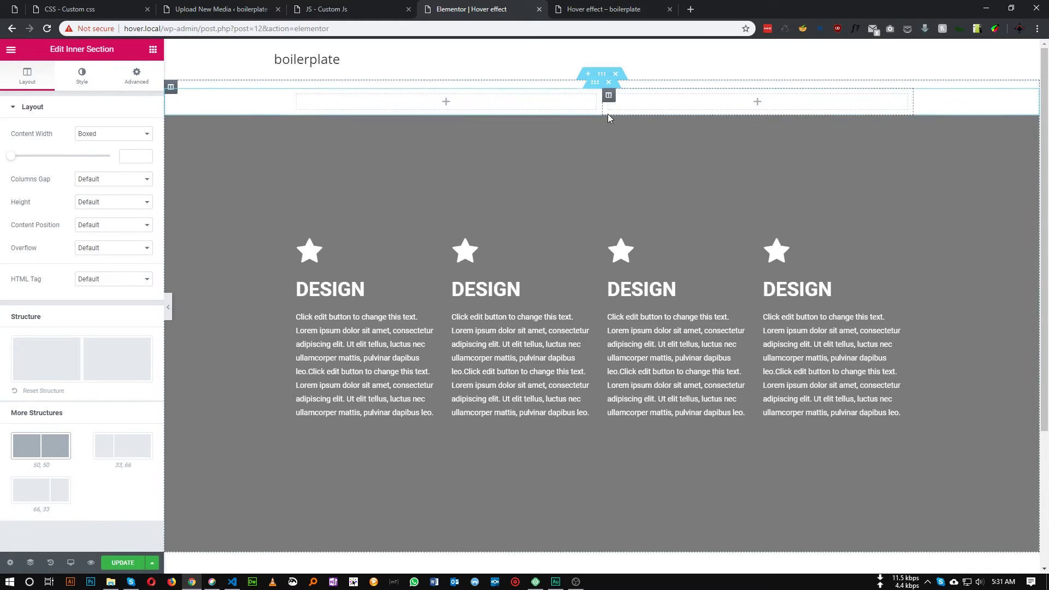
{"action": "right_click", "coordinate": [606, 94]}
{"action": "left_click", "coordinate": [644, 249]}
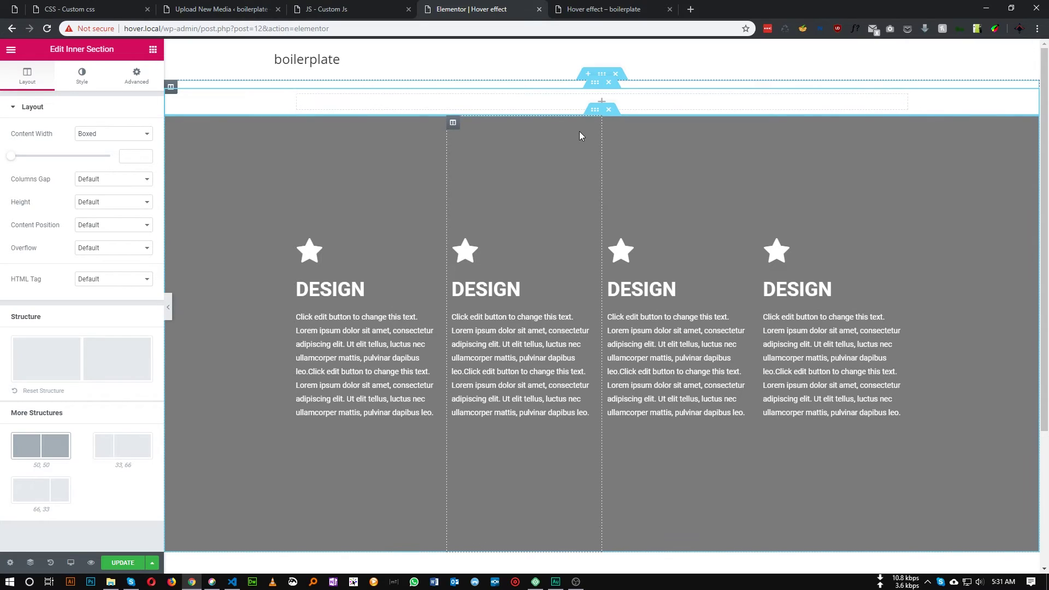
Examine the hover behaviour in the preview page and the backgrounds on the demo page against the Elementor layout.
{"action": "left_click", "coordinate": [584, 8]}
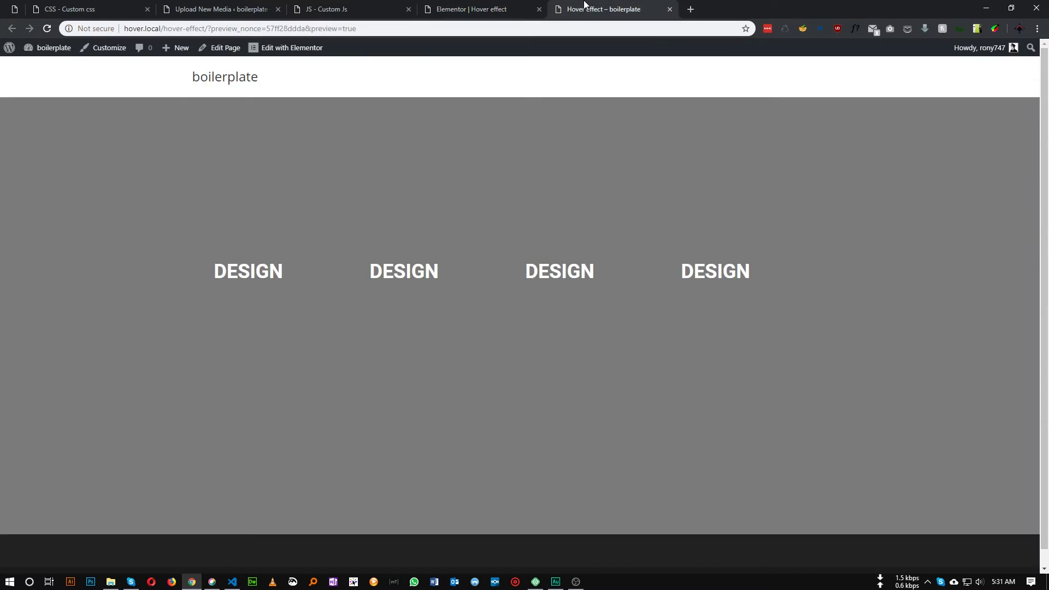
{"action": "left_click", "coordinate": [497, 7]}
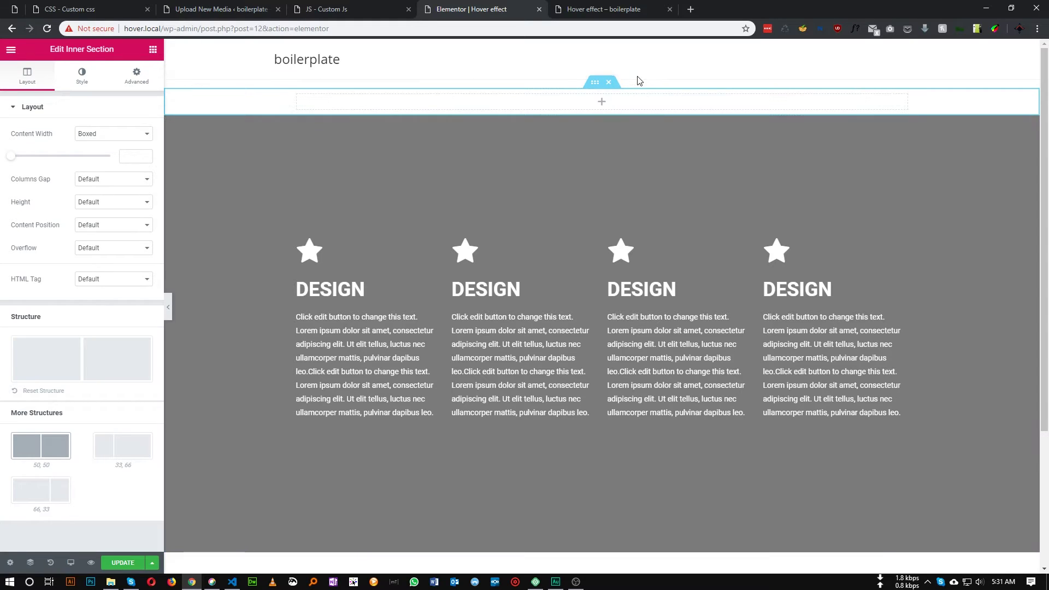
{"action": "left_click", "coordinate": [591, 6]}
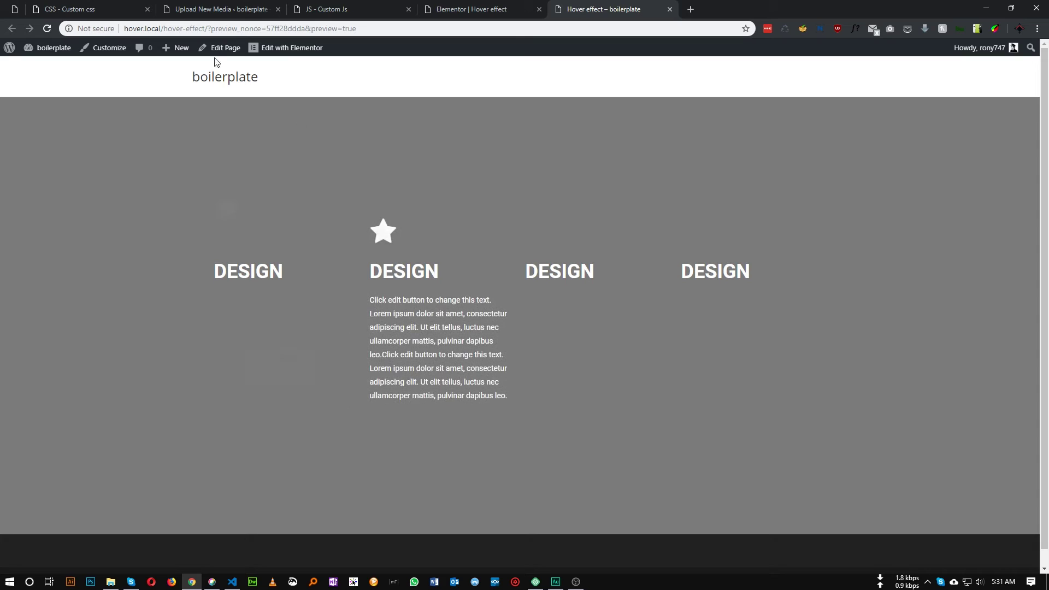
{"action": "left_click", "coordinate": [479, 7]}
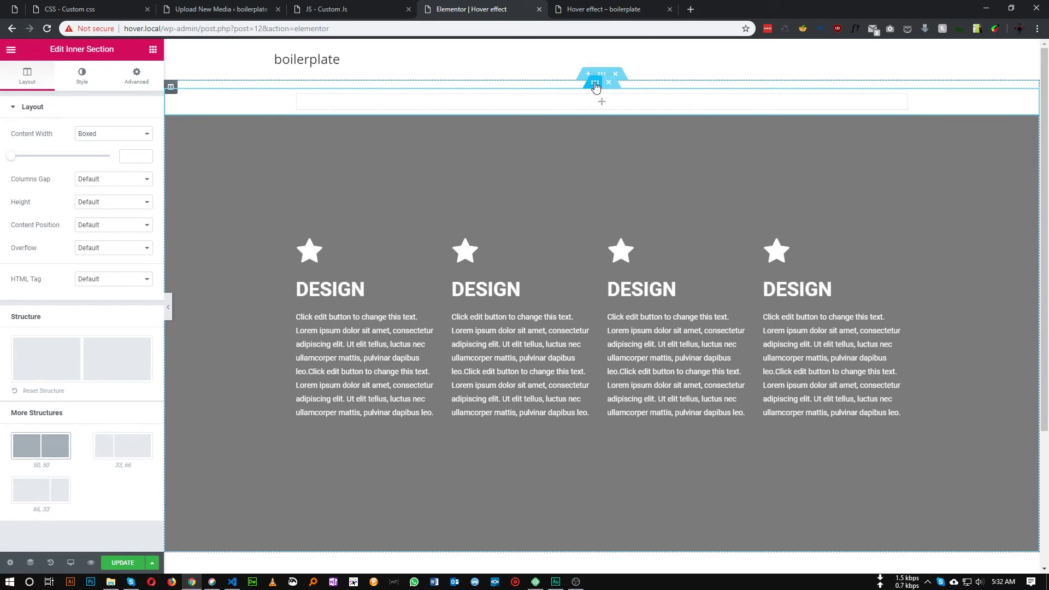
{"action": "left_click", "coordinate": [22, 10]}
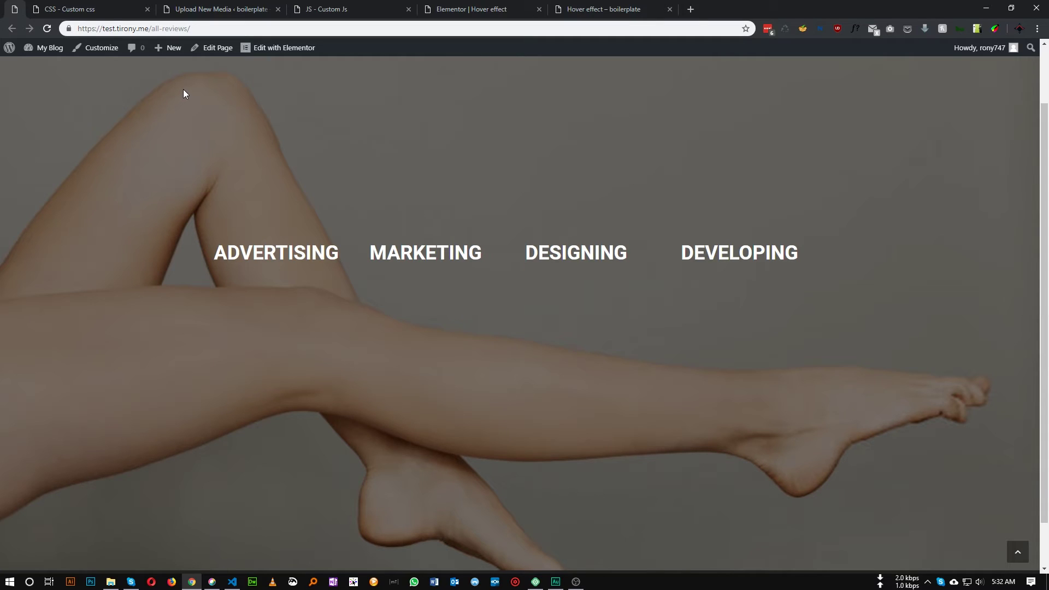
{"action": "key", "text": "ctrl+5"}
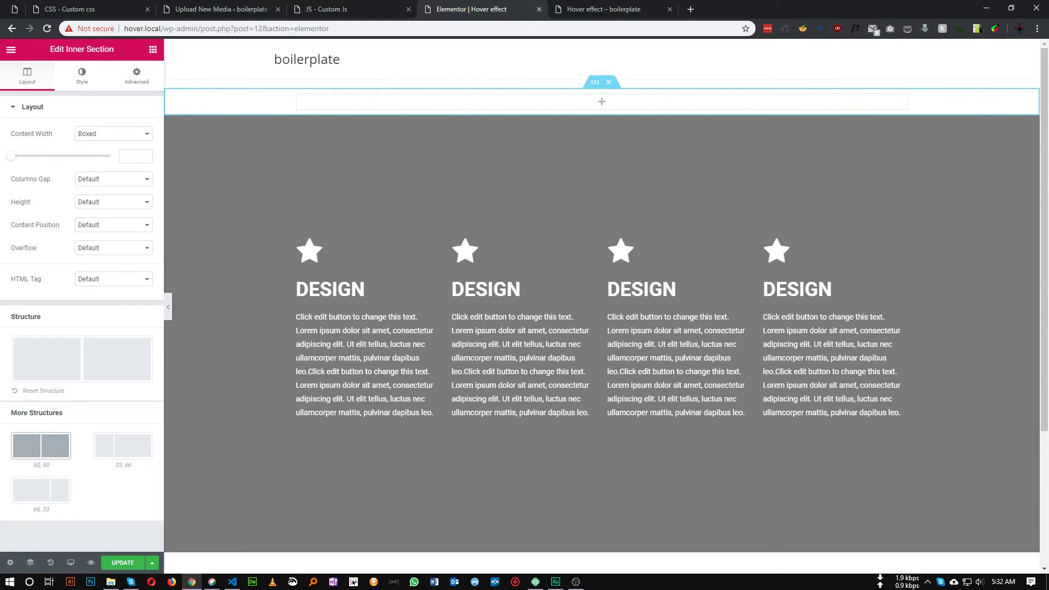
{"action": "key", "text": "ctrl+1"}
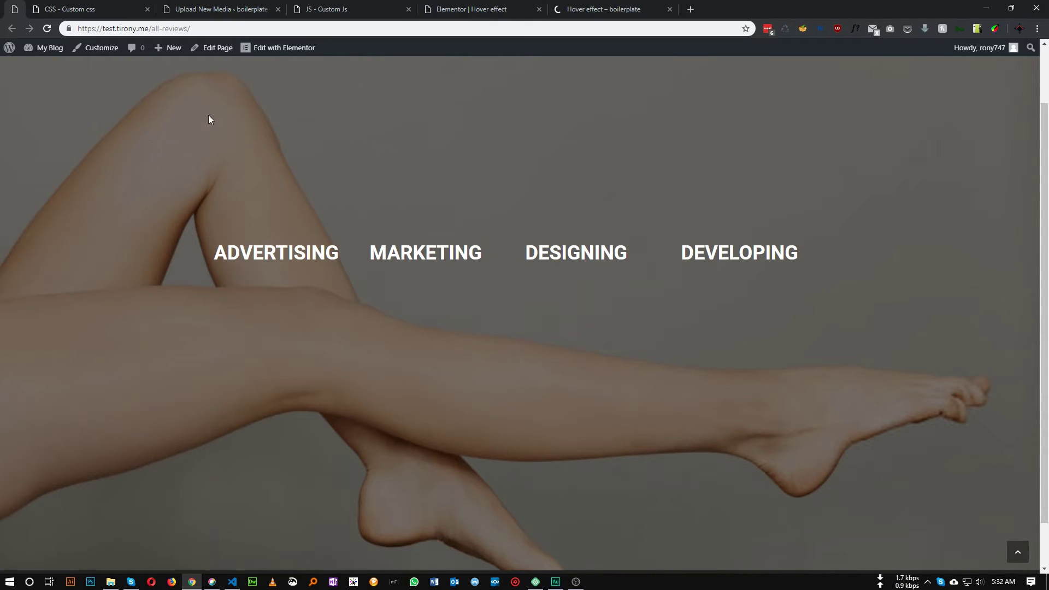
Give the new single-column inner section the CSS classes bg_main bg_box.
{"action": "left_click", "coordinate": [489, 8]}
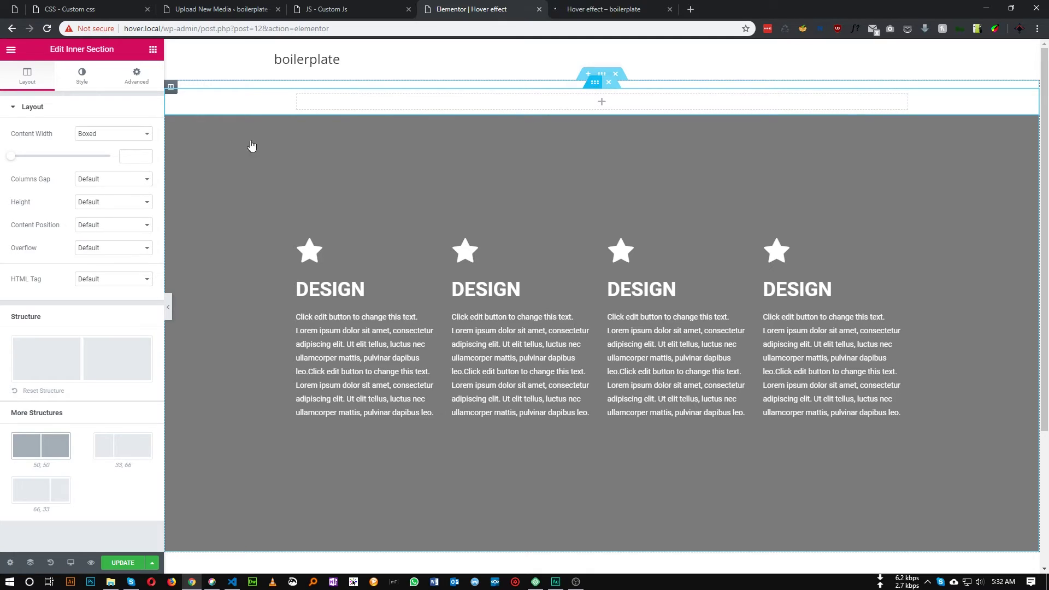
{"action": "left_click", "coordinate": [122, 83]}
{"action": "left_click", "coordinate": [92, 291]}
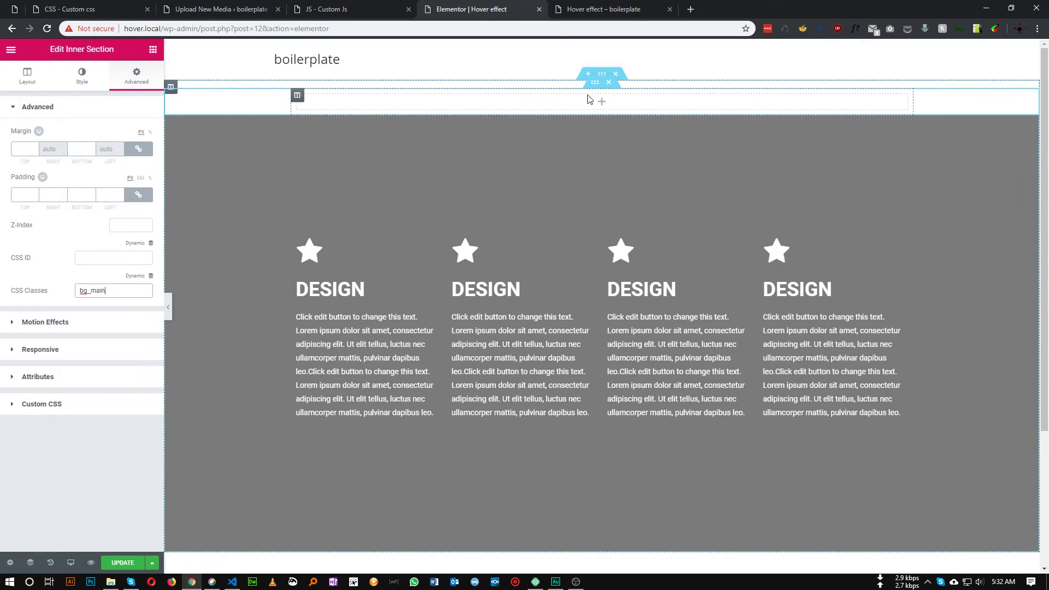
{"action": "left_click", "coordinate": [121, 285]}
Set the z-index of the new inner section to 1.
{"action": "right_click", "coordinate": [596, 84]}
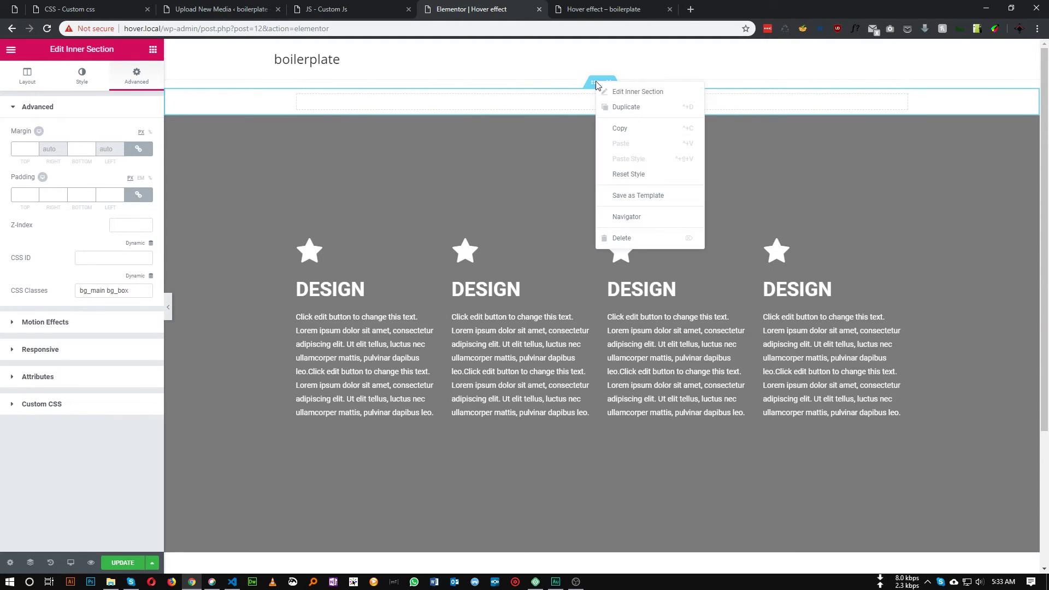
{"action": "left_click", "coordinate": [595, 84]}
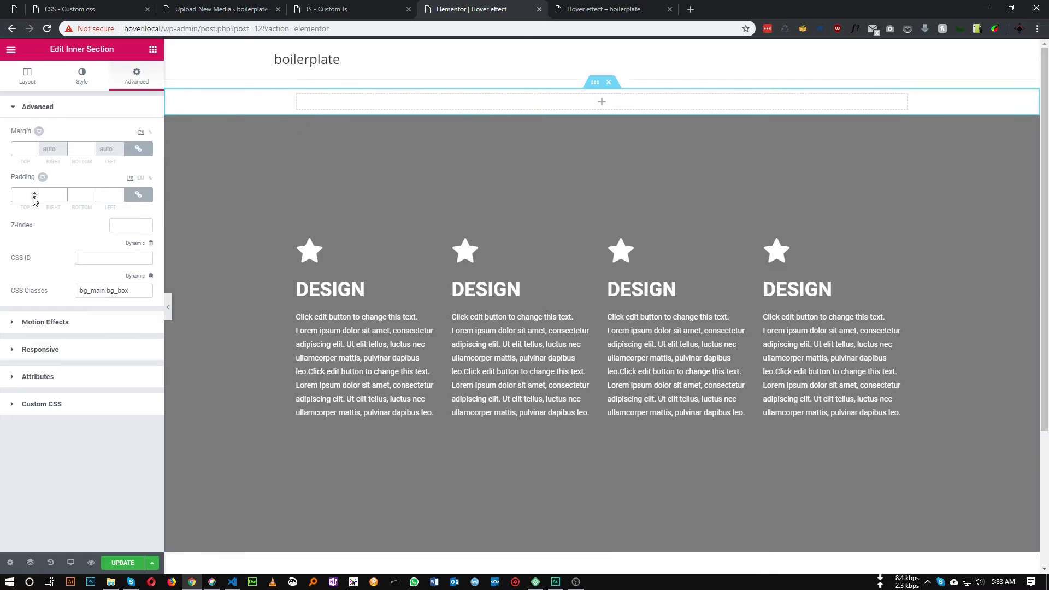
{"action": "left_click", "coordinate": [124, 226]}
Duplicate the bg_main inner section and give the copy z-index 2 and the CSS classes bg1 bg_box.
{"action": "right_click", "coordinate": [596, 85]}
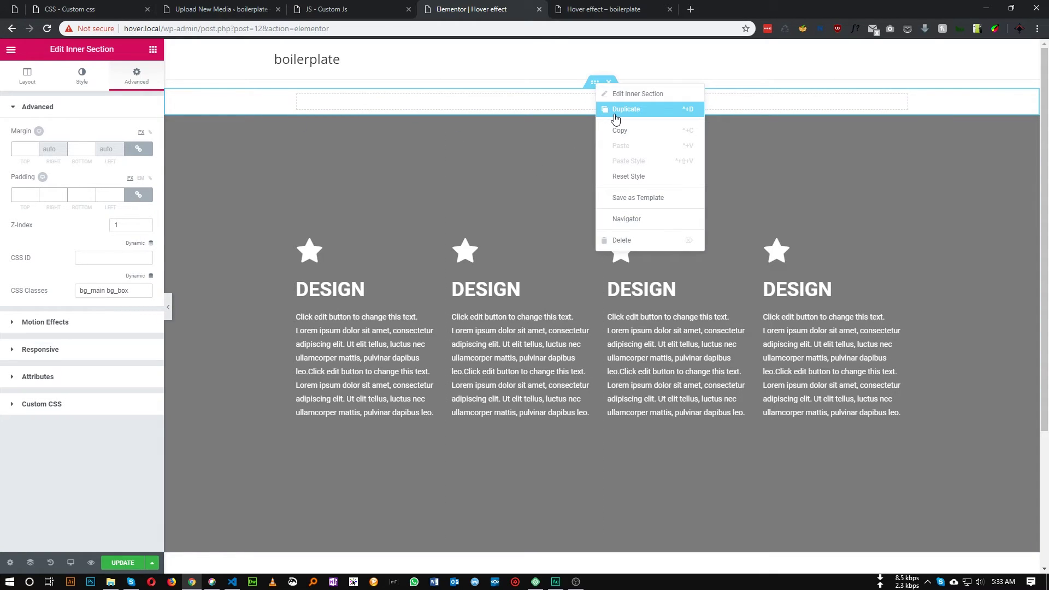
{"action": "left_click", "coordinate": [615, 109]}
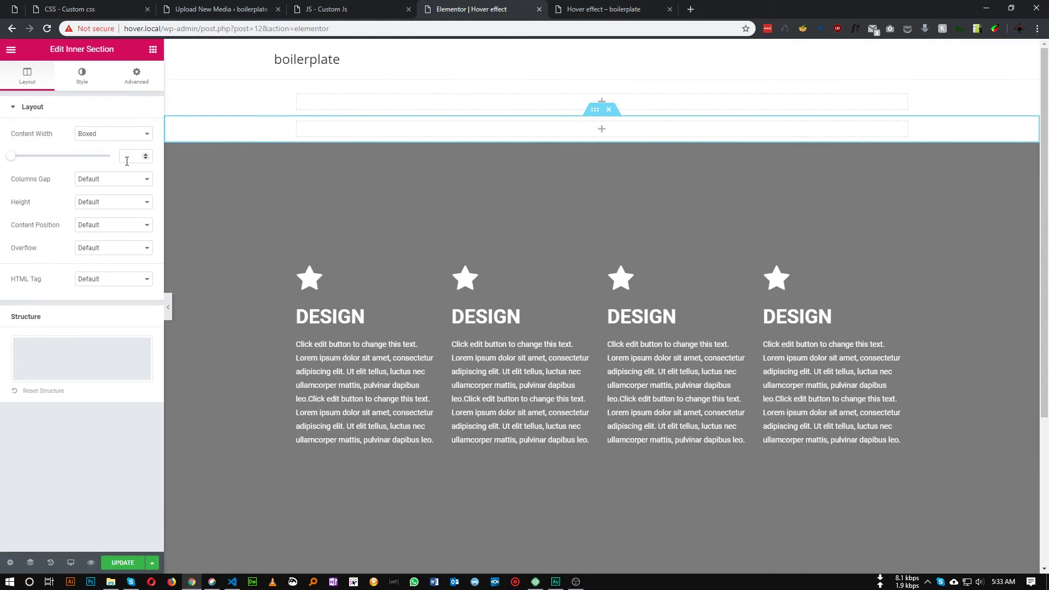
{"action": "left_click", "coordinate": [136, 76]}
{"action": "double_click", "coordinate": [116, 225]}
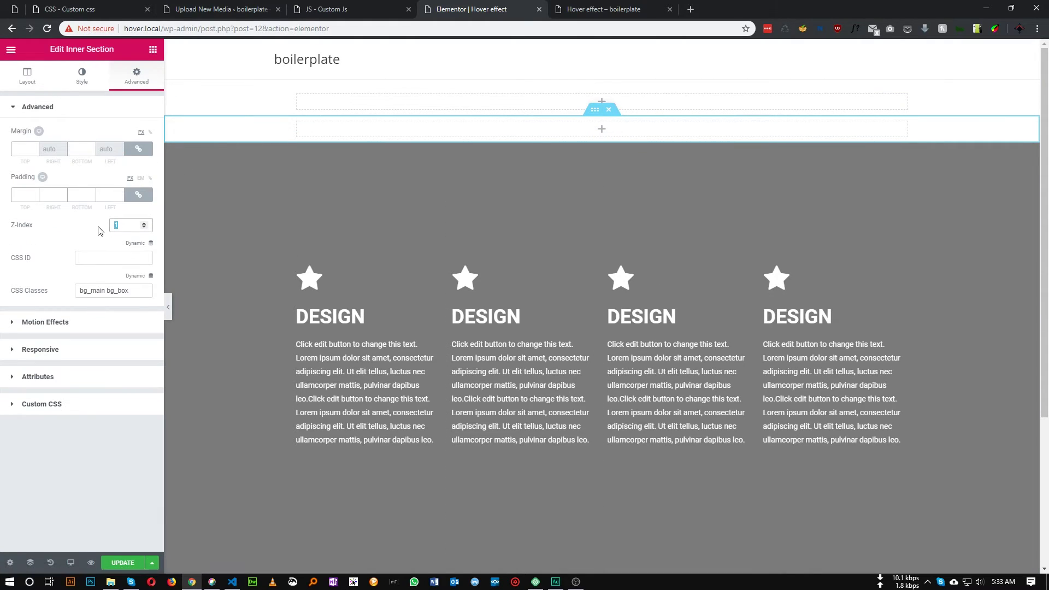
{"action": "type", "text": "2"}
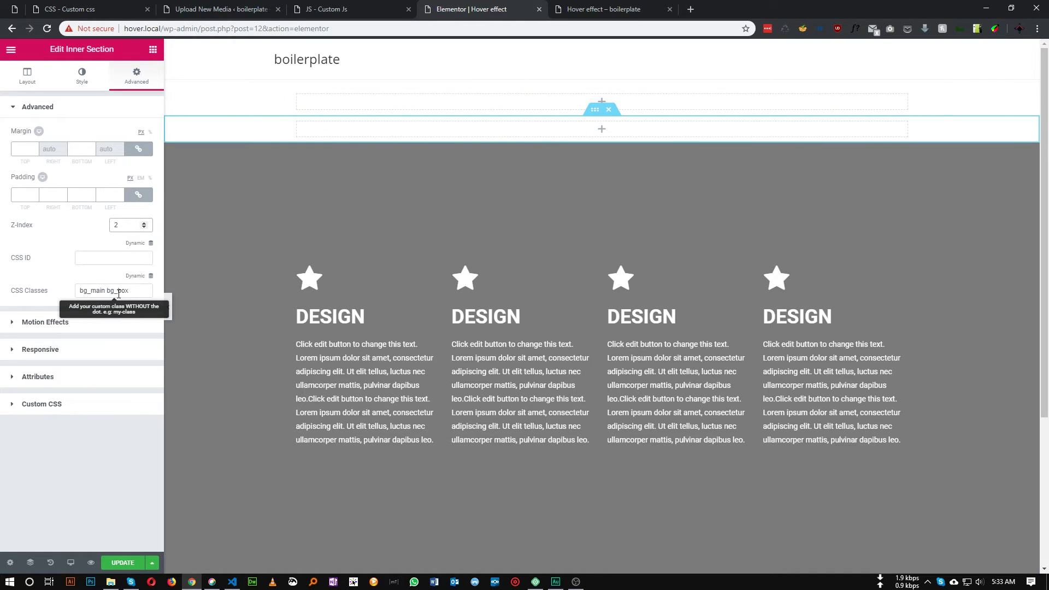
{"action": "left_click_drag", "start_coordinate": [105, 291], "coordinate": [66, 294]}
{"action": "type", "text": "bg1"}
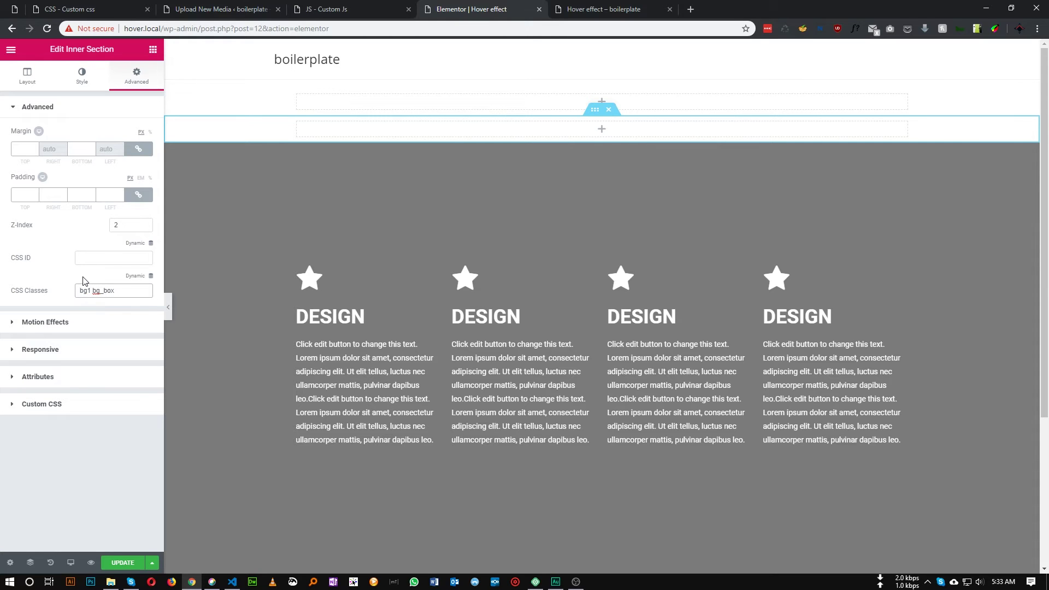
Duplicate the bg1 inner section and change the copy's CSS classes to bg2 bg_box.
{"action": "right_click", "coordinate": [587, 111]}
{"action": "left_click", "coordinate": [606, 138]}
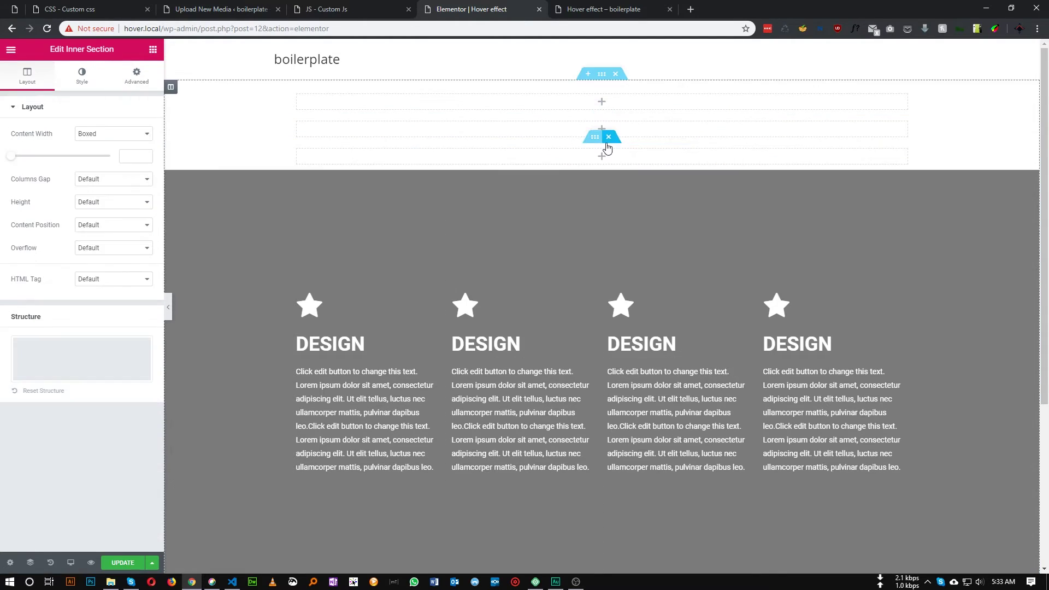
{"action": "left_click", "coordinate": [607, 151]}
{"action": "left_click", "coordinate": [88, 293]}
{"action": "type", "text": "2 bg_box"}
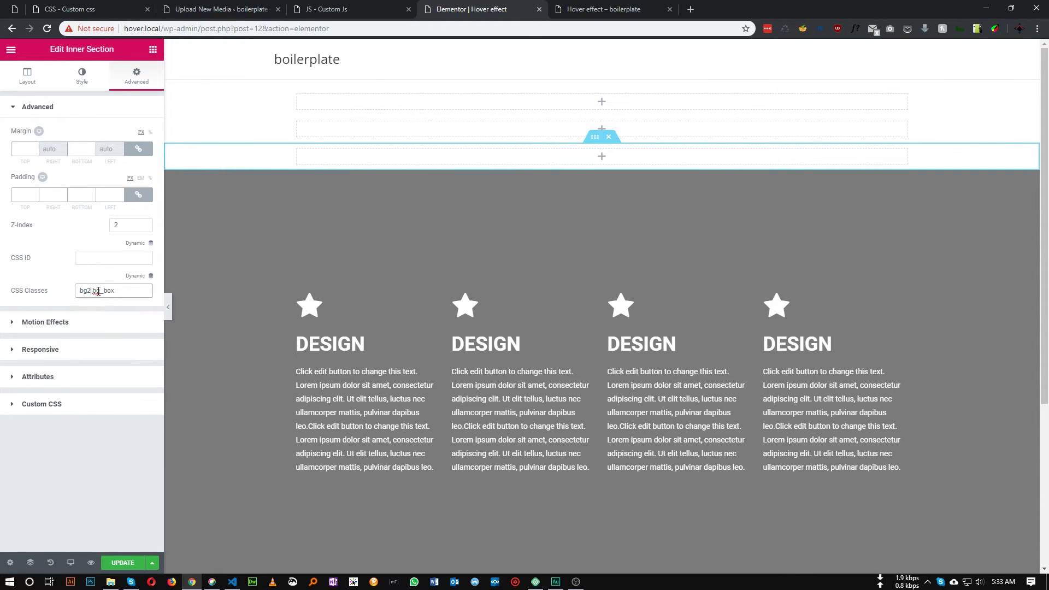
{"action": "double_click", "coordinate": [116, 229]}
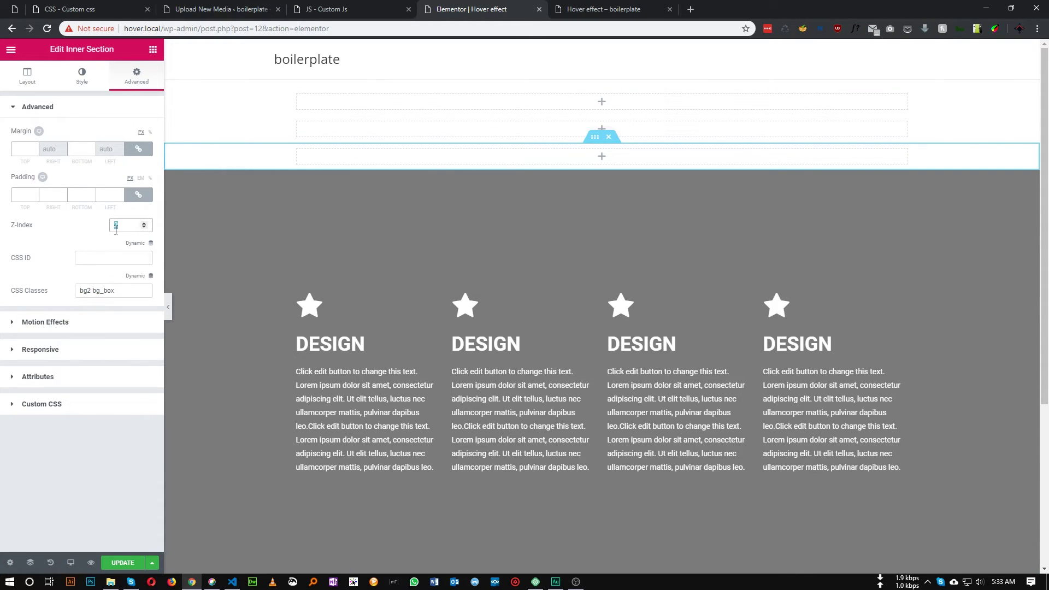
Duplicate the bg2 inner section and change the copy's CSS classes to bg3 bg_box.
{"action": "right_click", "coordinate": [594, 138]}
{"action": "left_click", "coordinate": [595, 165]}
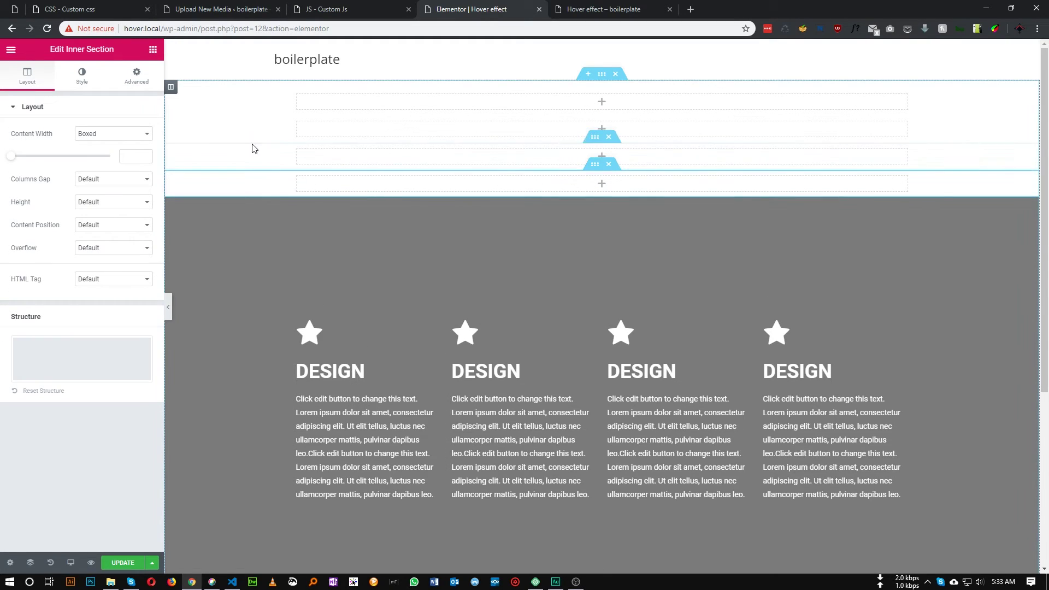
{"action": "left_click", "coordinate": [137, 77]}
{"action": "left_click", "coordinate": [89, 291]}
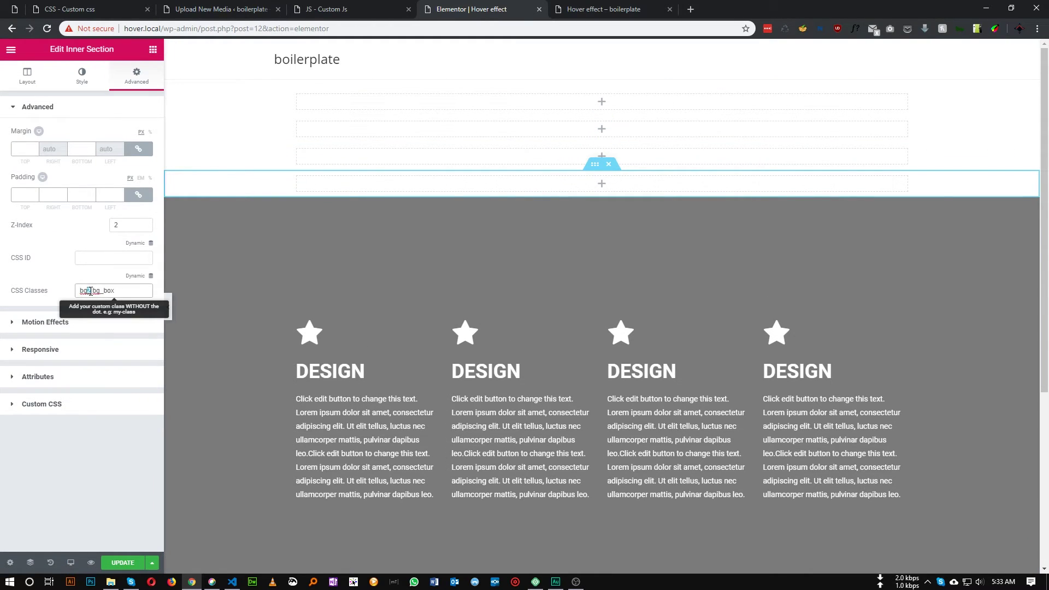
{"action": "key", "text": "BackSpace"}
{"action": "type", "text": "3"}
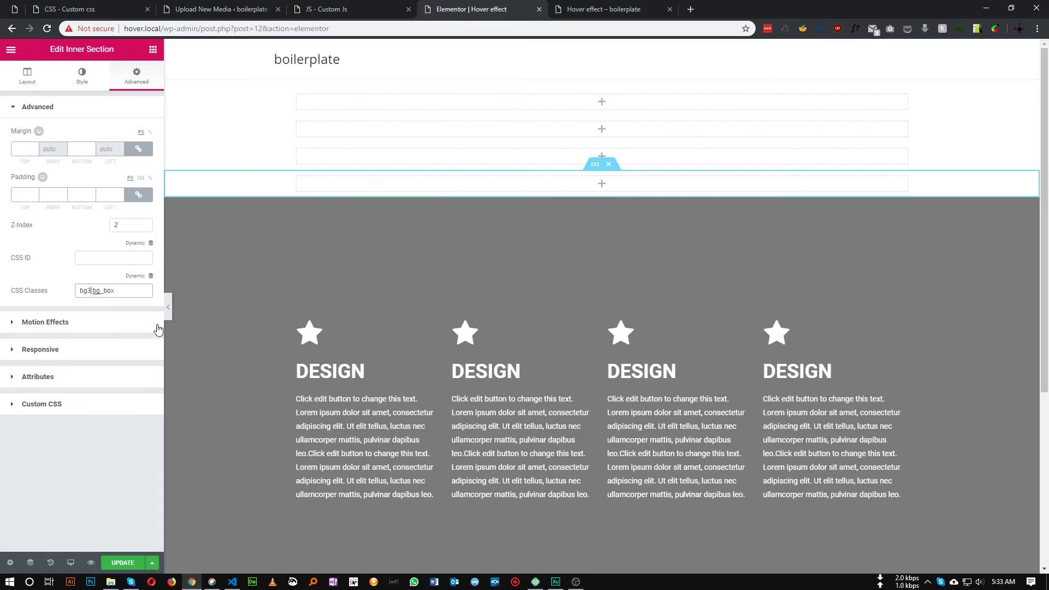
Duplicate the bg3 inner section and change the copy's CSS classes to bg4 bg_box.
{"action": "right_click", "coordinate": [596, 167]}
{"action": "left_click", "coordinate": [625, 188]}
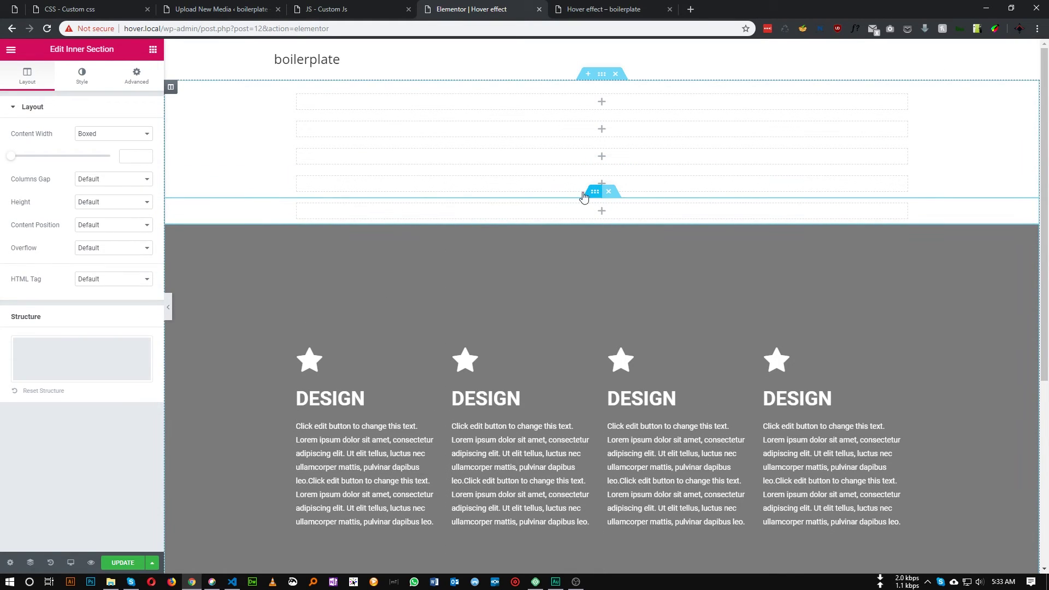
{"action": "left_click", "coordinate": [121, 88]}
{"action": "left_click", "coordinate": [91, 293]}
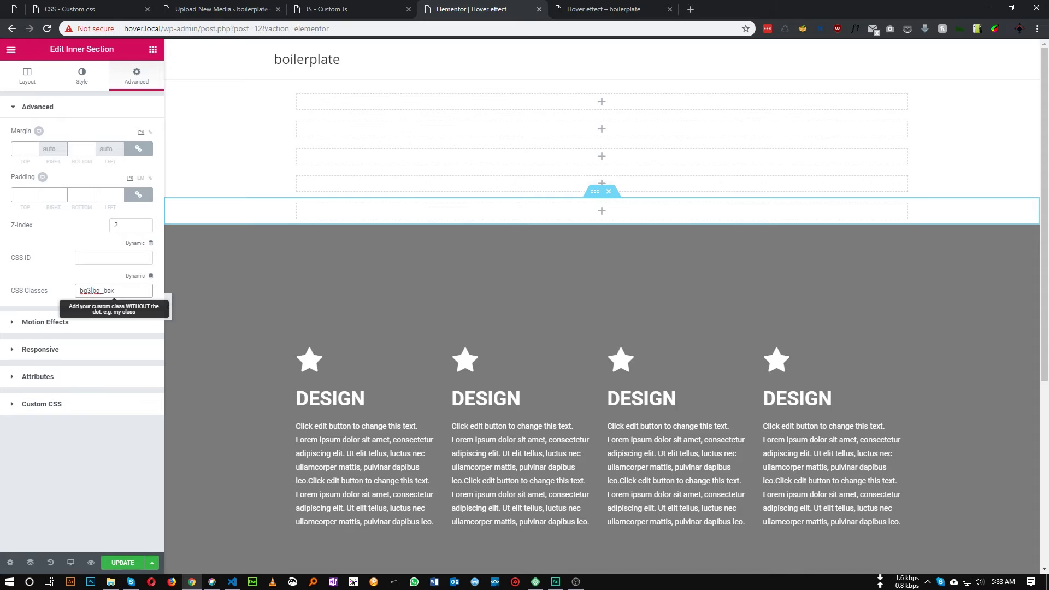
{"action": "type", "text": "4"}
Update the Elementor page, reload its preview and compare it with the stacked inner sections in the editor.
{"action": "left_click", "coordinate": [127, 563]}
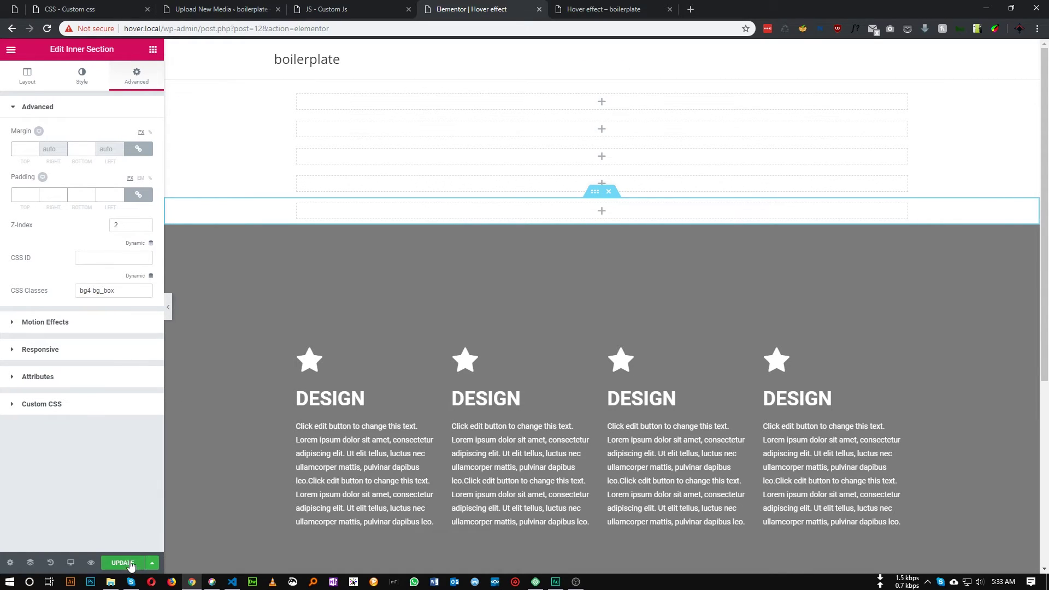
{"action": "left_click", "coordinate": [601, 9]}
{"action": "key", "text": "F5"}
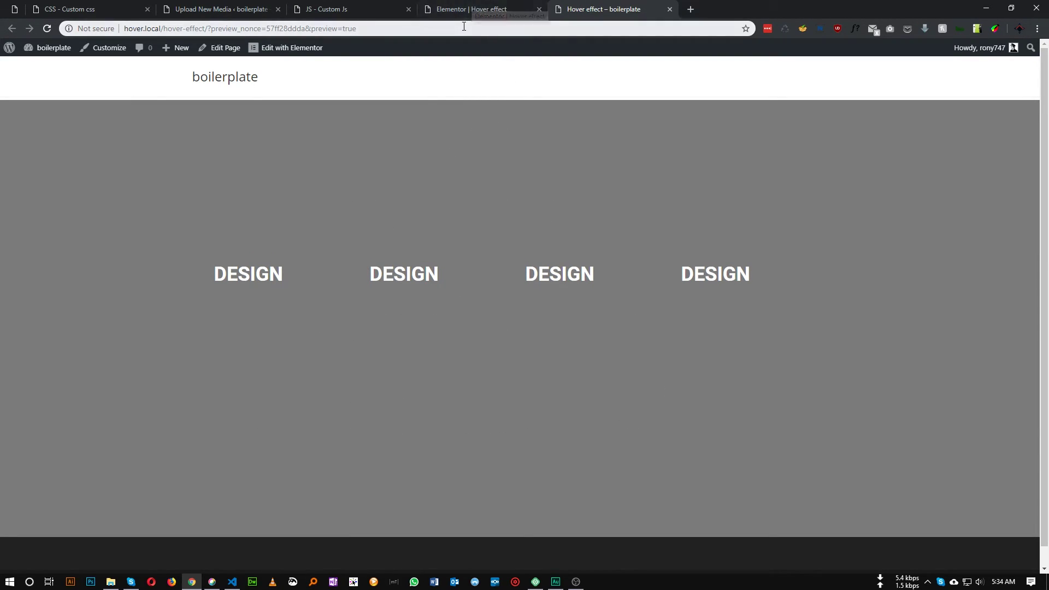
{"action": "left_click", "coordinate": [465, 8]}
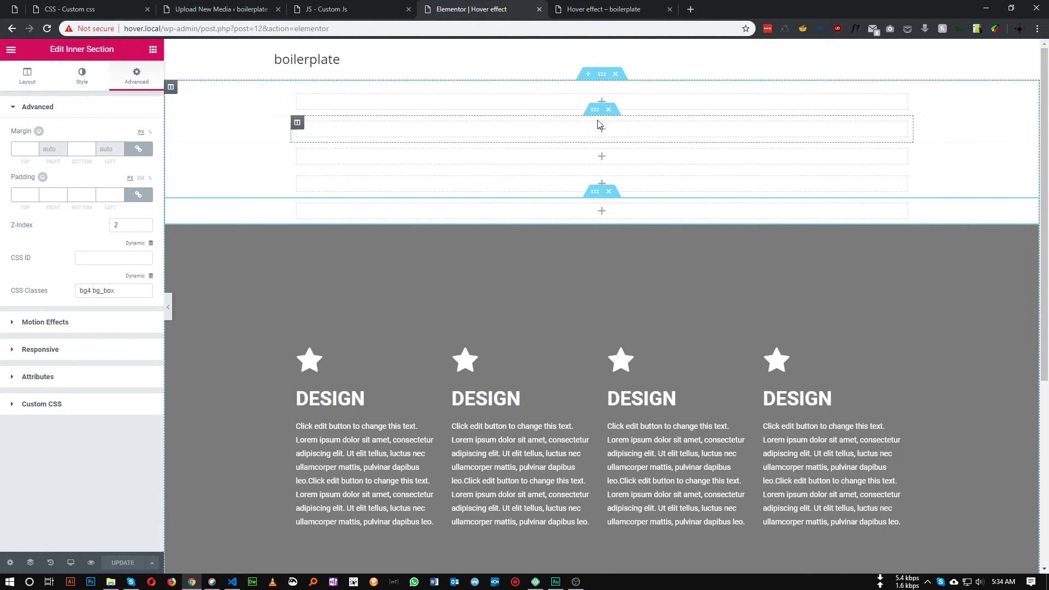
{"action": "double_click", "coordinate": [98, 294]}
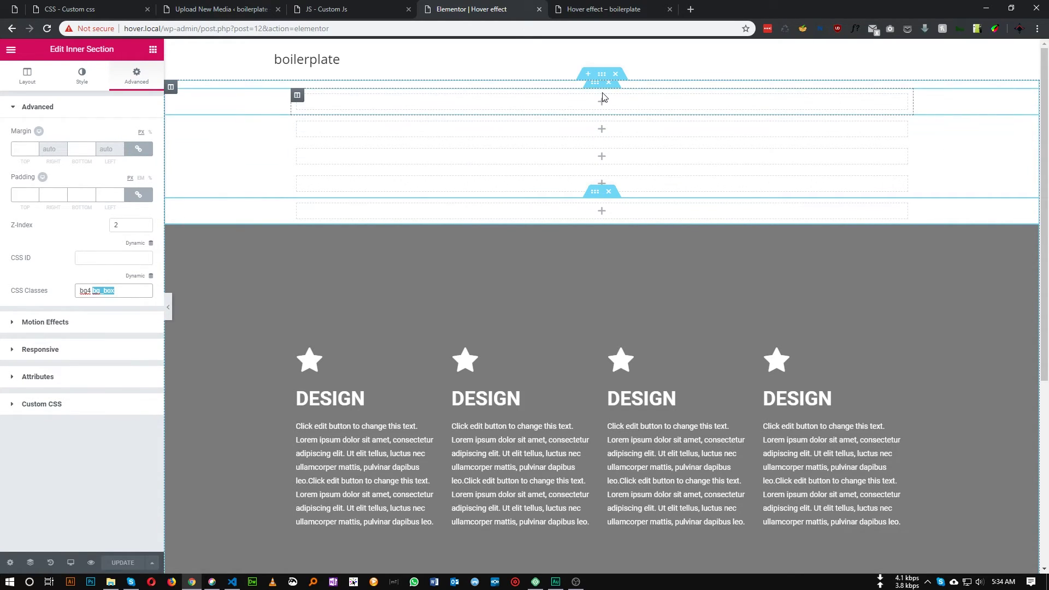
{"action": "left_click", "coordinate": [602, 5]}
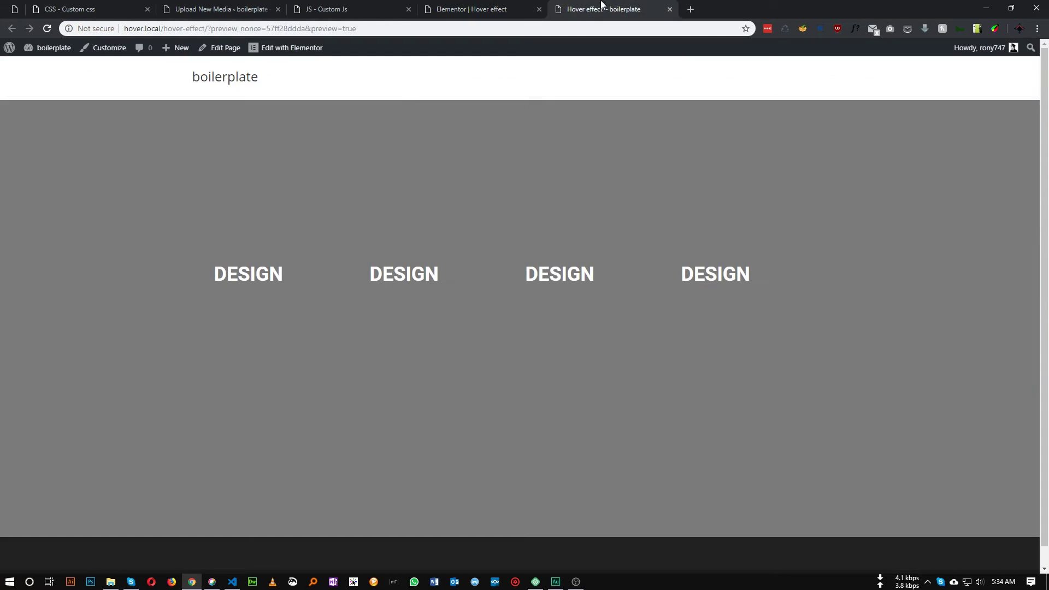
{"action": "left_click", "coordinate": [464, 9]}
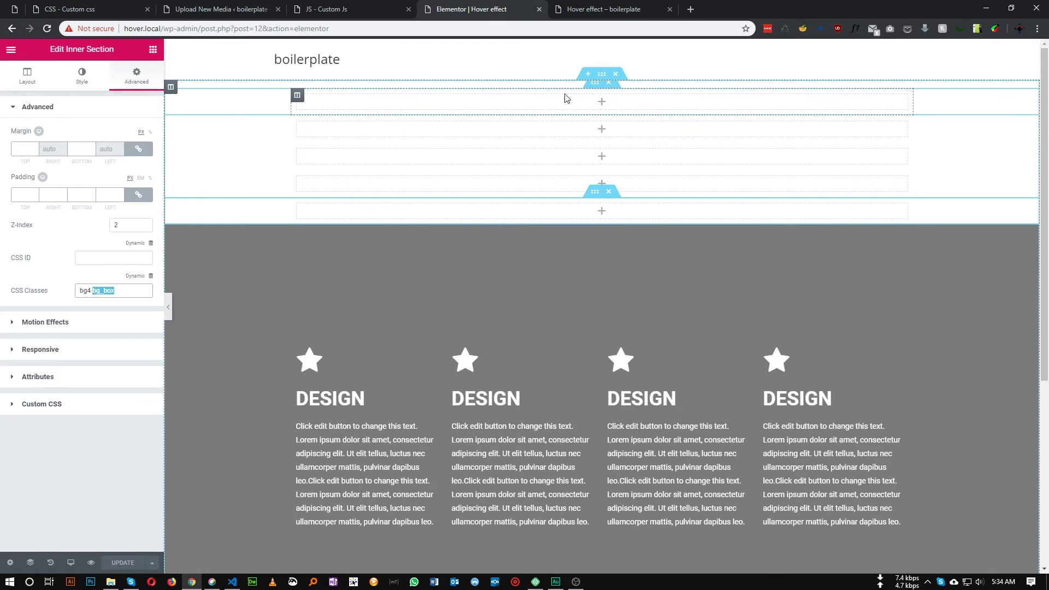
Copy the bg_main class name from the first inner section and start an empty .bg_main rule at the end of the custom CSS.
{"action": "left_click", "coordinate": [591, 86]}
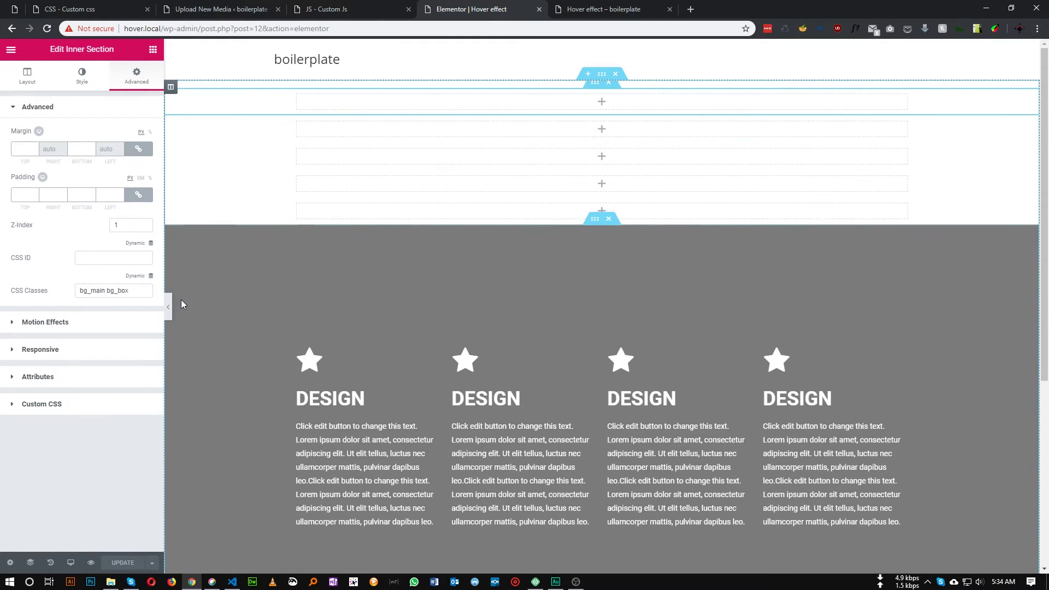
{"action": "double_click", "coordinate": [89, 290]}
{"action": "key", "text": "ctrl+c"}
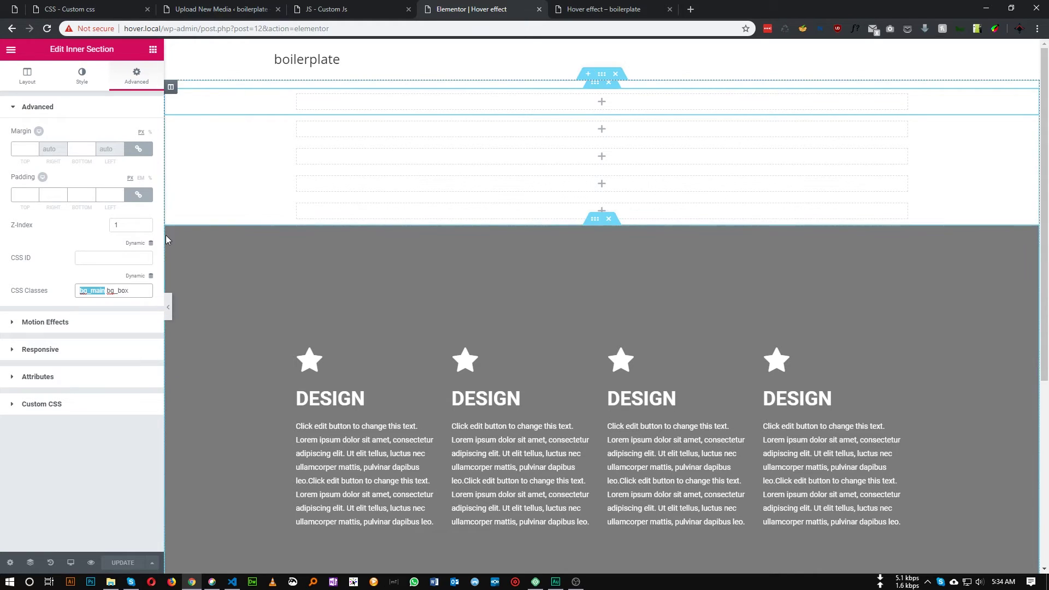
{"action": "left_click", "coordinate": [99, 5]}
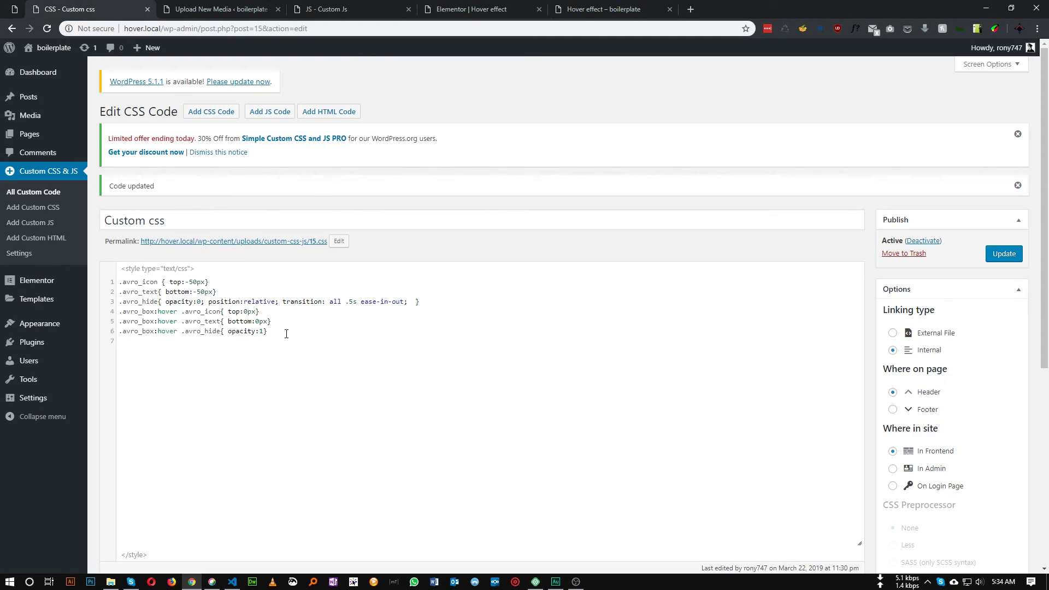
{"action": "type", "text": "."}
{"action": "key", "text": "ctrl+v"}
{"action": "type", "text": "{}"}
Set the .bg_main background-image to url("/wp-content/uploads/2019/03/5c54ee955cee1.png"), taking the path from the media item's file URL, and save the CSS.
{"action": "type", "text": " backgrou"}
{"action": "type", "text": "nd-image"}
{"action": "type", "text": ":"}
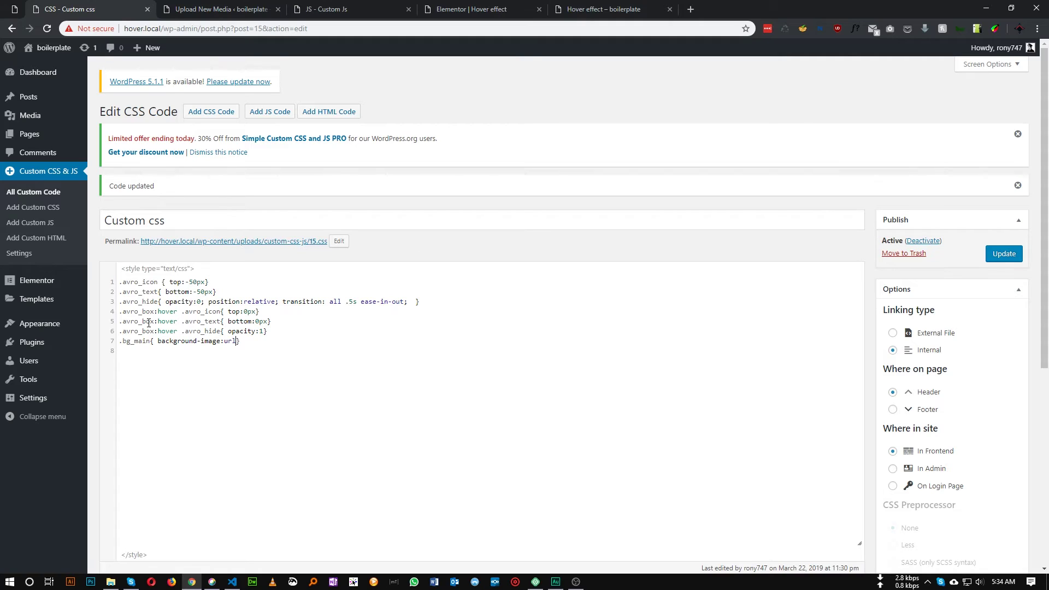
{"action": "type", "text": "url()"}
{"action": "type", "text": ":url("}
{"action": "type", "text": "\""}
{"action": "left_click", "coordinate": [170, 7]}
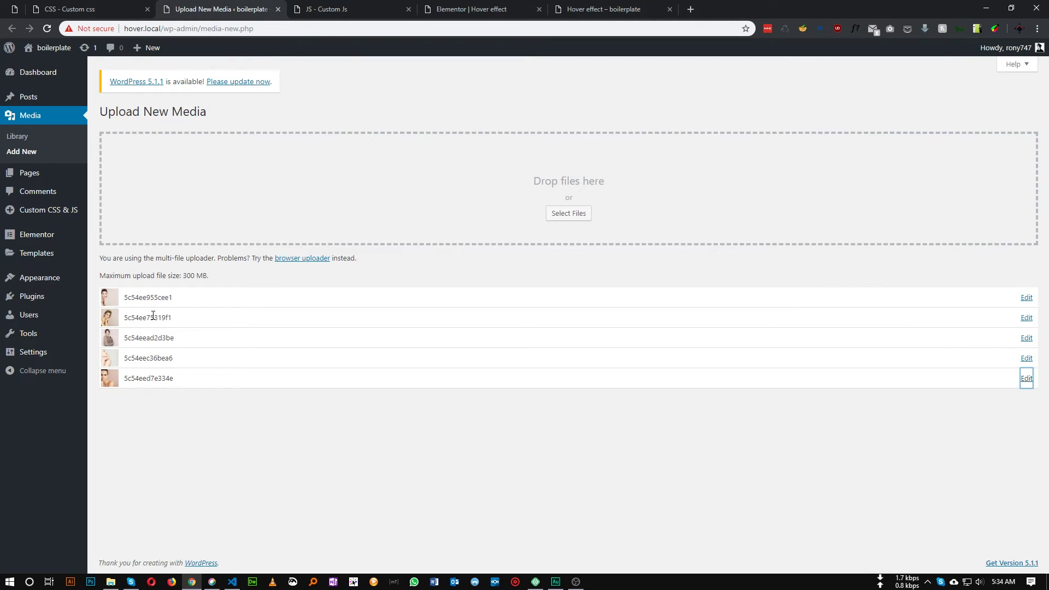
{"action": "left_click", "coordinate": [1025, 298]}
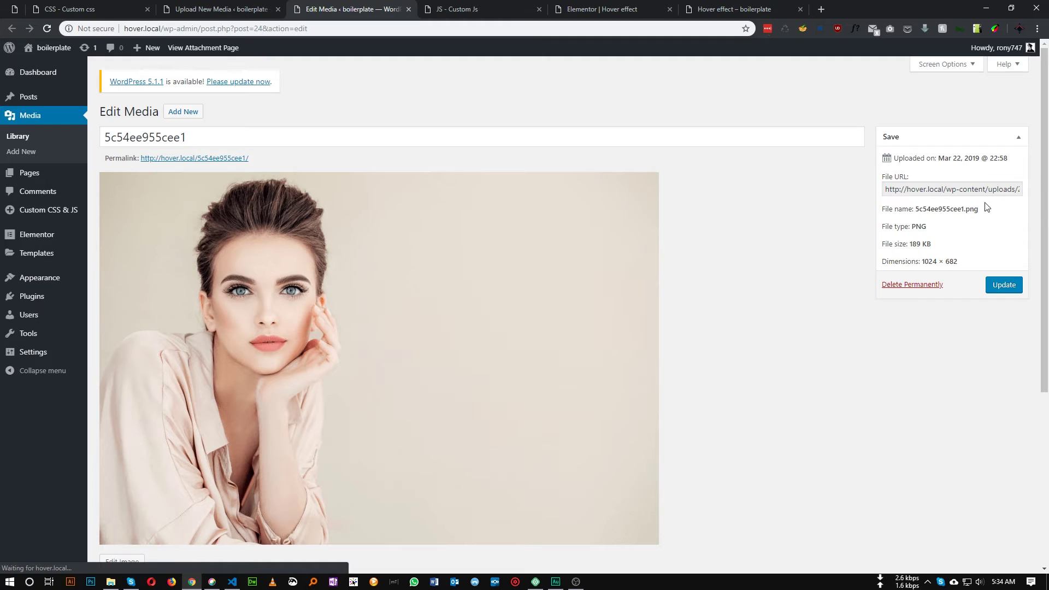
{"action": "left_click", "coordinate": [946, 191]}
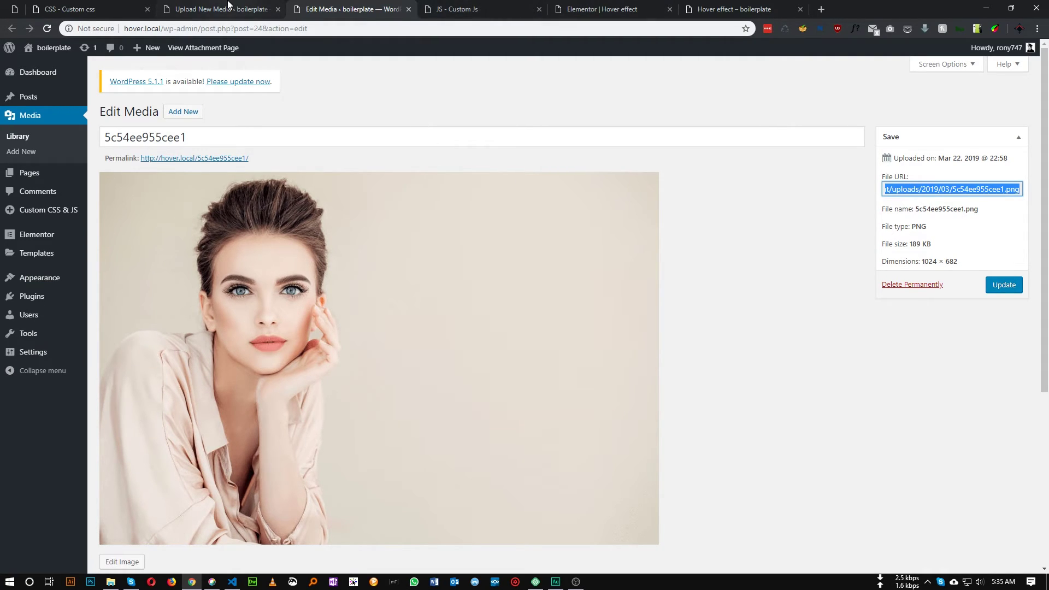
{"action": "left_click", "coordinate": [87, 9]}
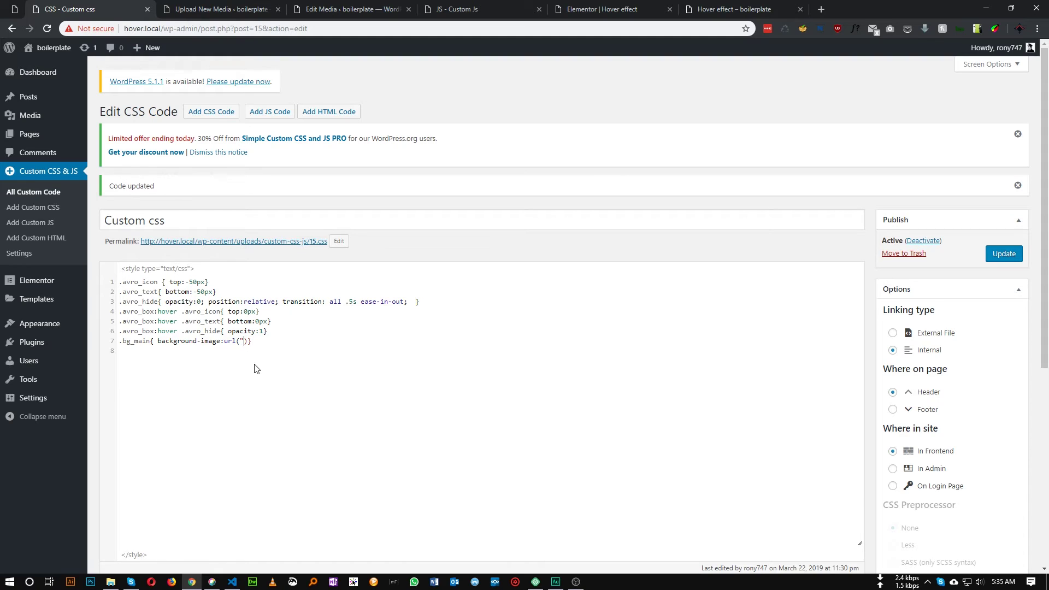
{"action": "type", "text": "/wp-content/uploads/2019/03/5c54ee955cee1.png"}
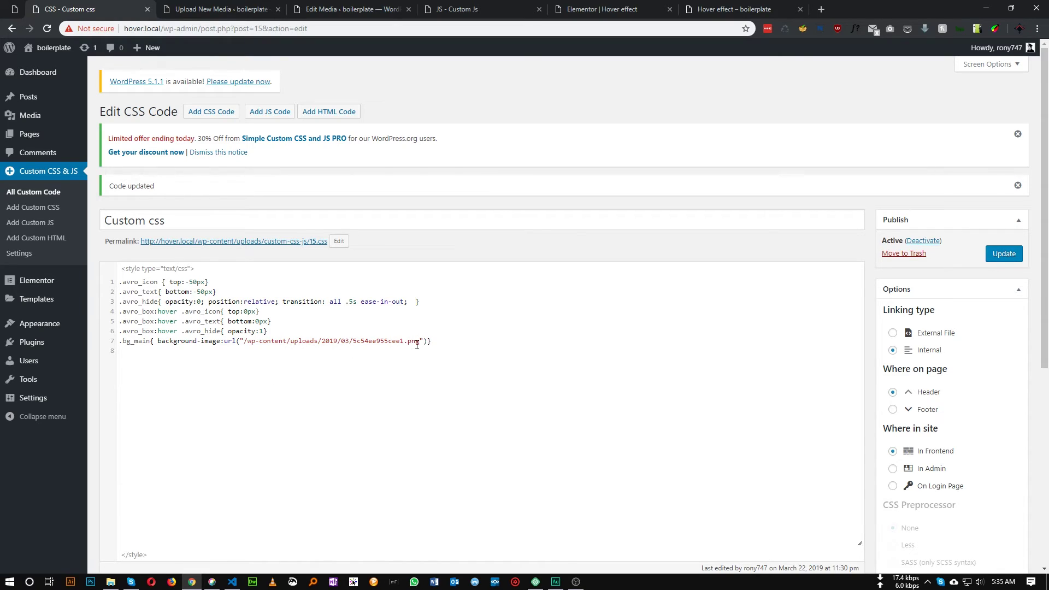
{"action": "key", "text": "ctrl+s"}
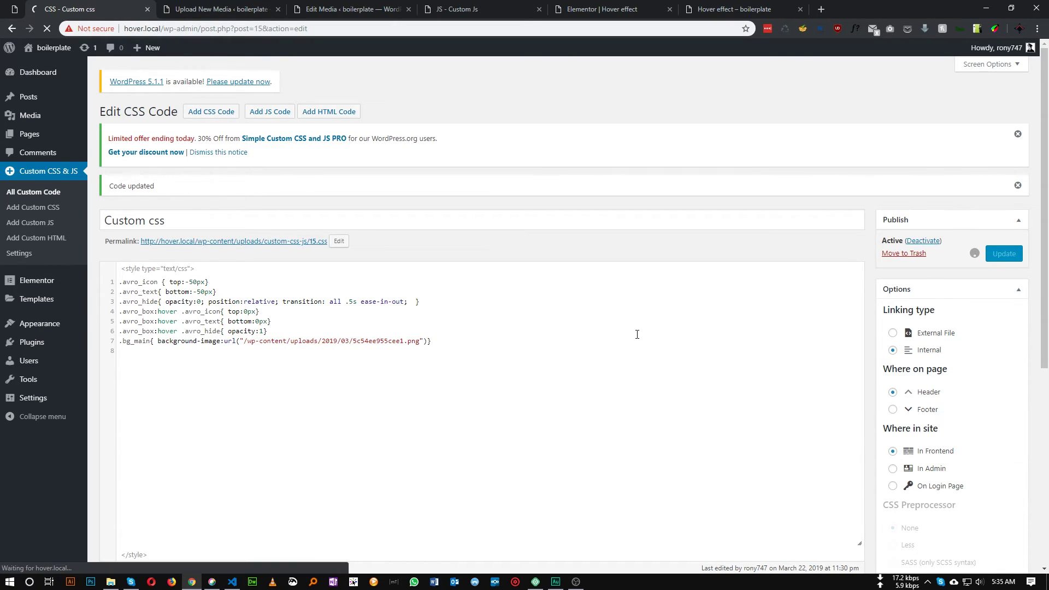
Examine the background and the column hover effect in the reloaded preview page.
{"action": "left_click", "coordinate": [726, 7]}
{"action": "mouse_move", "coordinate": [230, 218]}
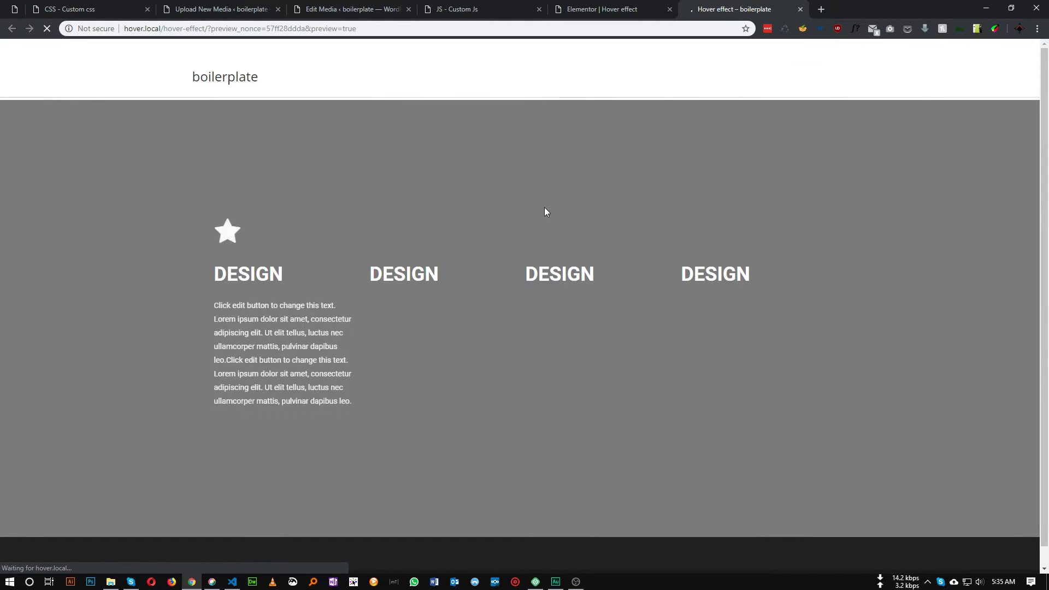
{"action": "mouse_move", "coordinate": [567, 104]}
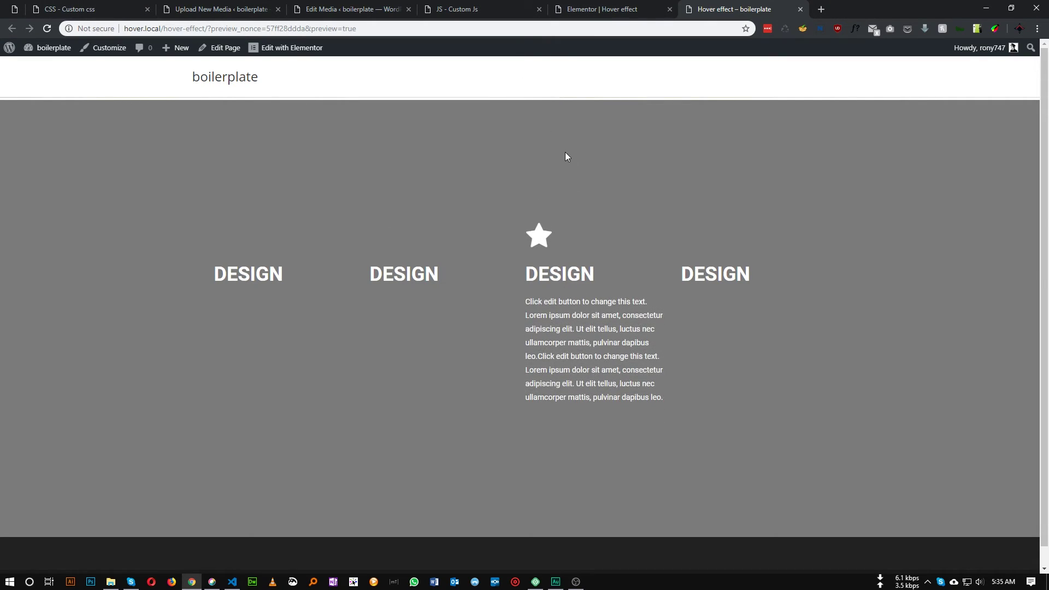
Copy the bg_box class name from the first inner section and start a .bg_box rule with position:absolute at the end of the custom CSS.
{"action": "left_click", "coordinate": [601, 9]}
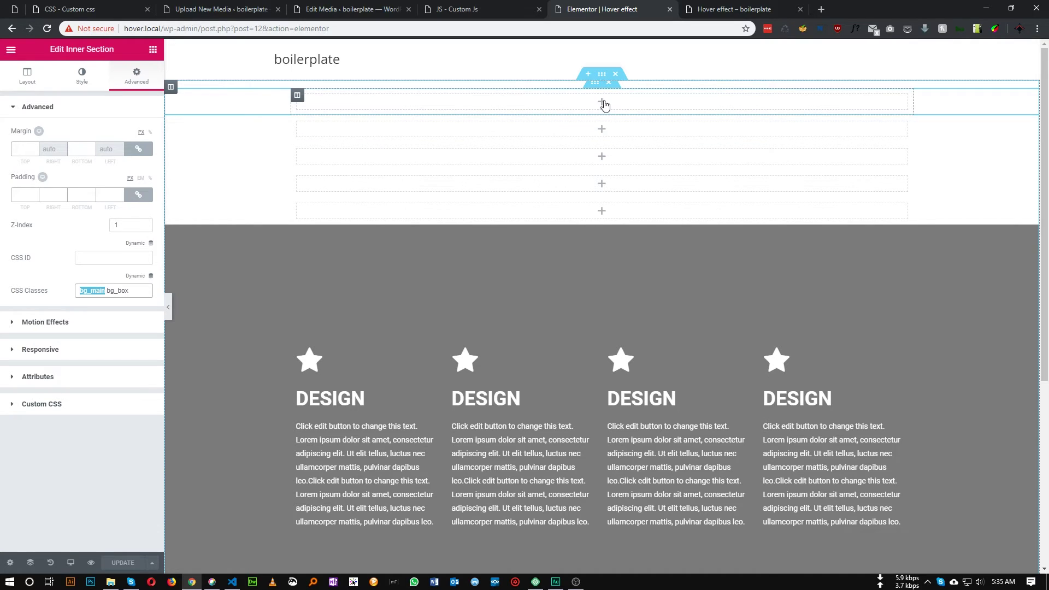
{"action": "double_click", "coordinate": [112, 292]}
{"action": "key", "text": "ctrl+c"}
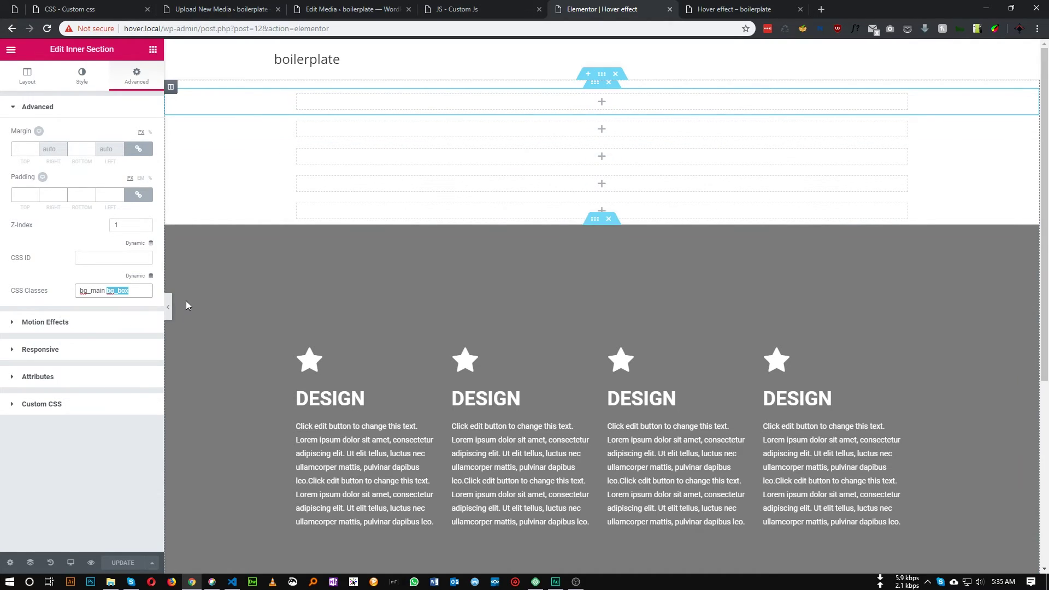
{"action": "left_click", "coordinate": [101, 12]}
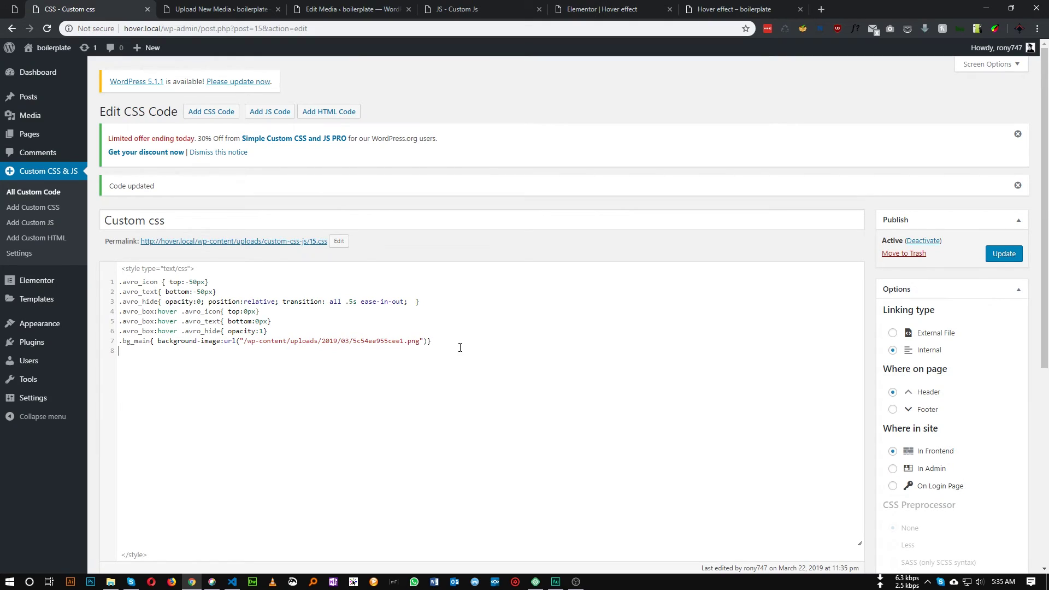
{"action": "type", "text": "."}
{"action": "key", "text": "ctrl+v"}
{"action": "type", "text": "{ position:absolute"}
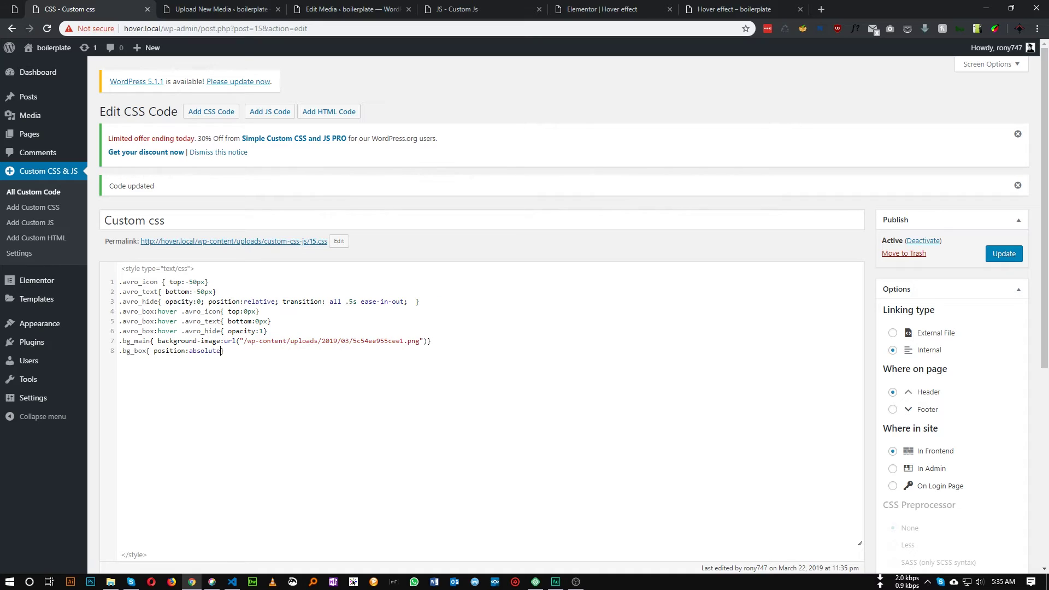
Complete the .bg_box rule with top:0, right:0, bottom:0, left:0, background-size:cover and background-position:center.
{"action": "type", "text": "; top:0; right:0; bottom:0; left:0; back"}
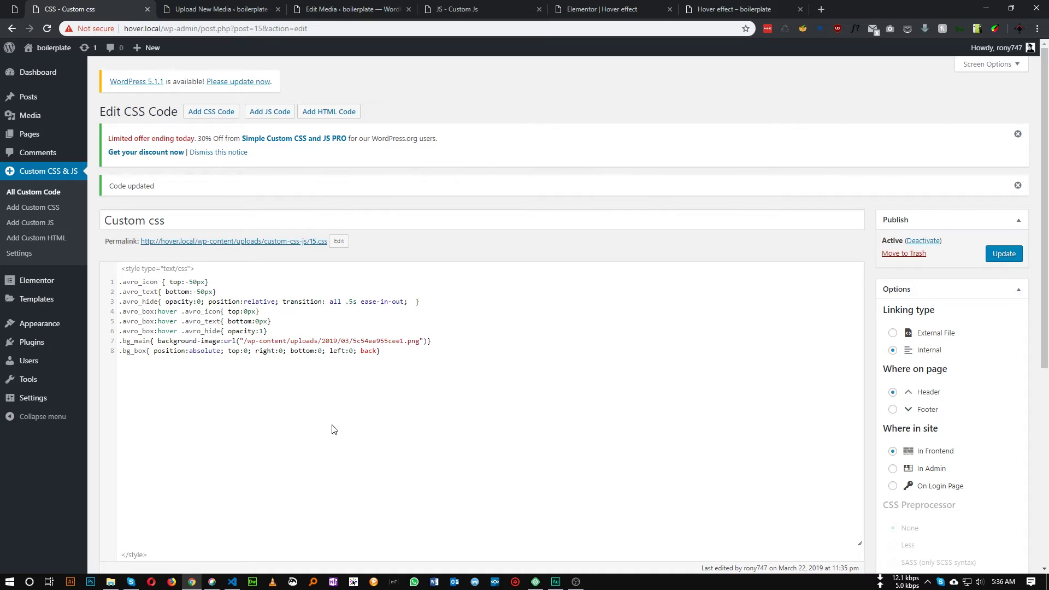
{"action": "type", "text": "ground-size:cover; background-position"}
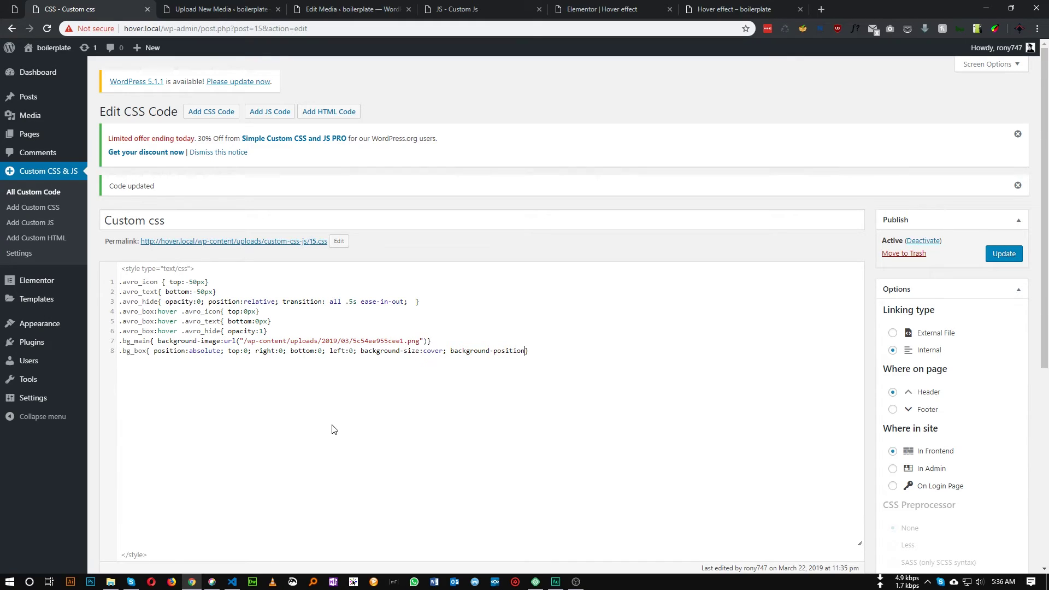
{"action": "type", "text": ":center;"}
Save the custom CSS and reload the hover effect preview page.
{"action": "left_click", "coordinate": [1005, 254]}
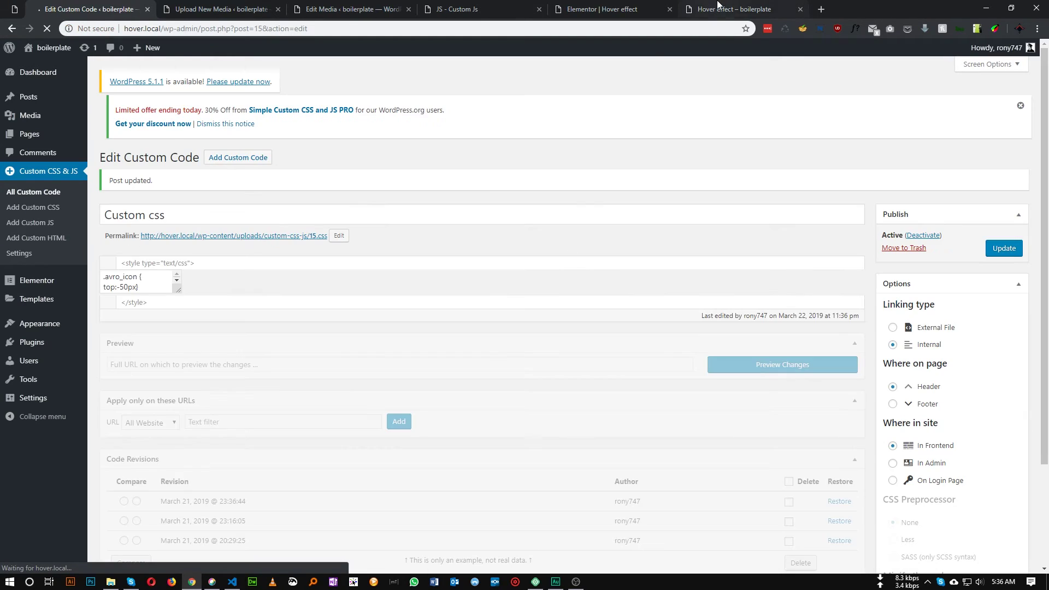
{"action": "key", "text": "ctrl+shift+Tab"}
{"action": "key", "text": "F5"}
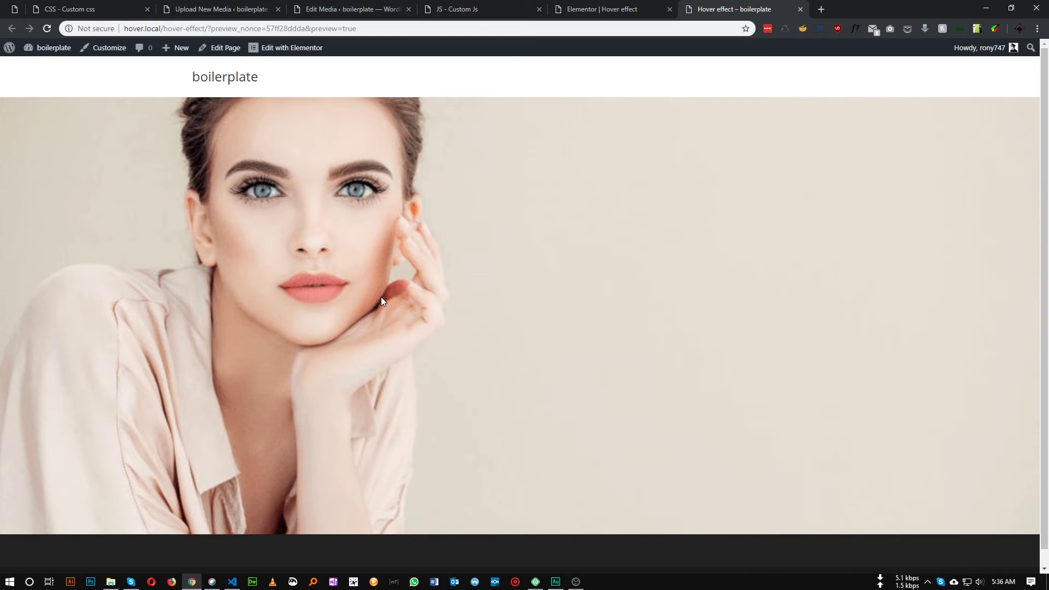
Set the z-index of the four-column DESIGN inner section to 3 in Elementor and compare with the preview.
{"action": "left_click", "coordinate": [606, 8]}
{"action": "left_click", "coordinate": [595, 219]}
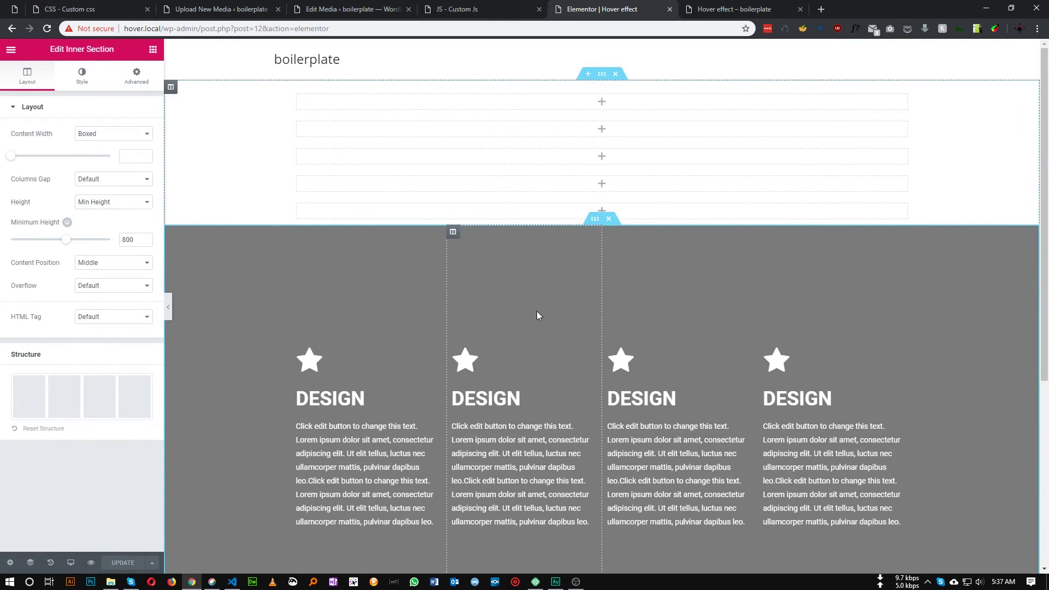
{"action": "left_click", "coordinate": [136, 79]}
{"action": "left_click", "coordinate": [130, 224]}
{"action": "type", "text": "3"}
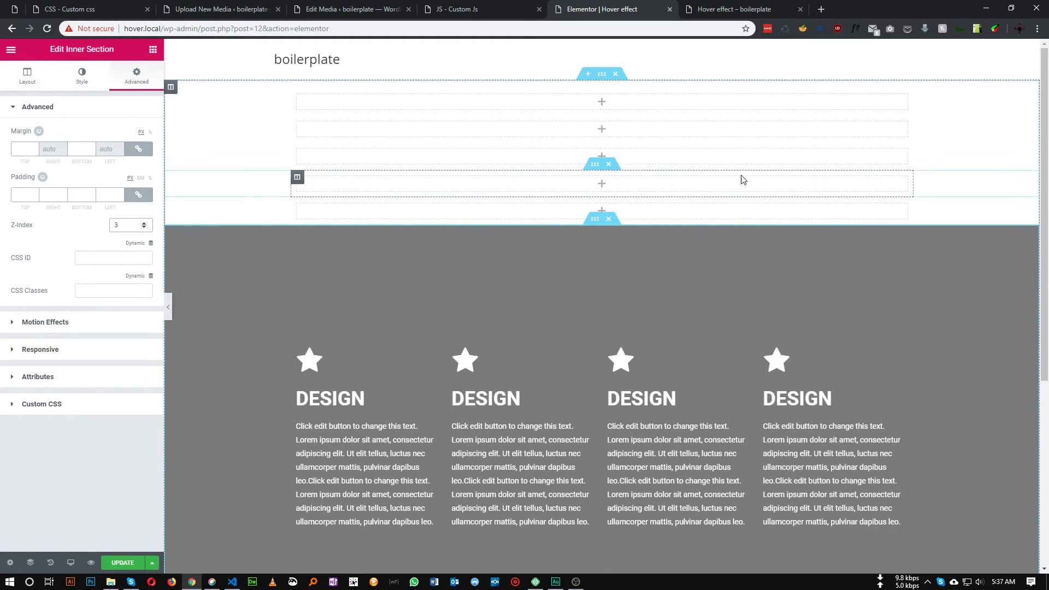
{"action": "left_click", "coordinate": [719, 6]}
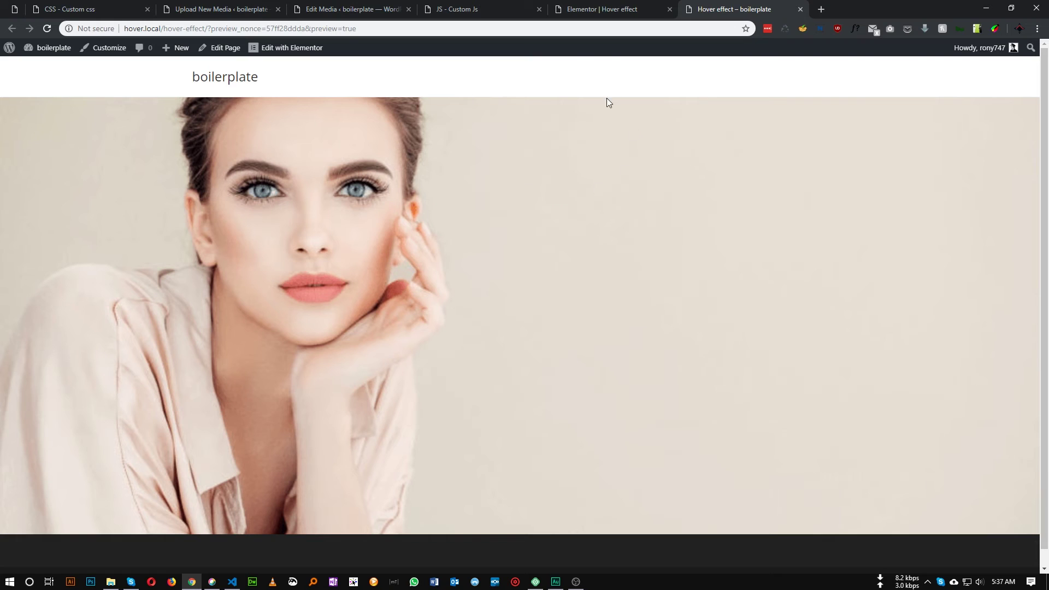
{"action": "left_click", "coordinate": [603, 9]}
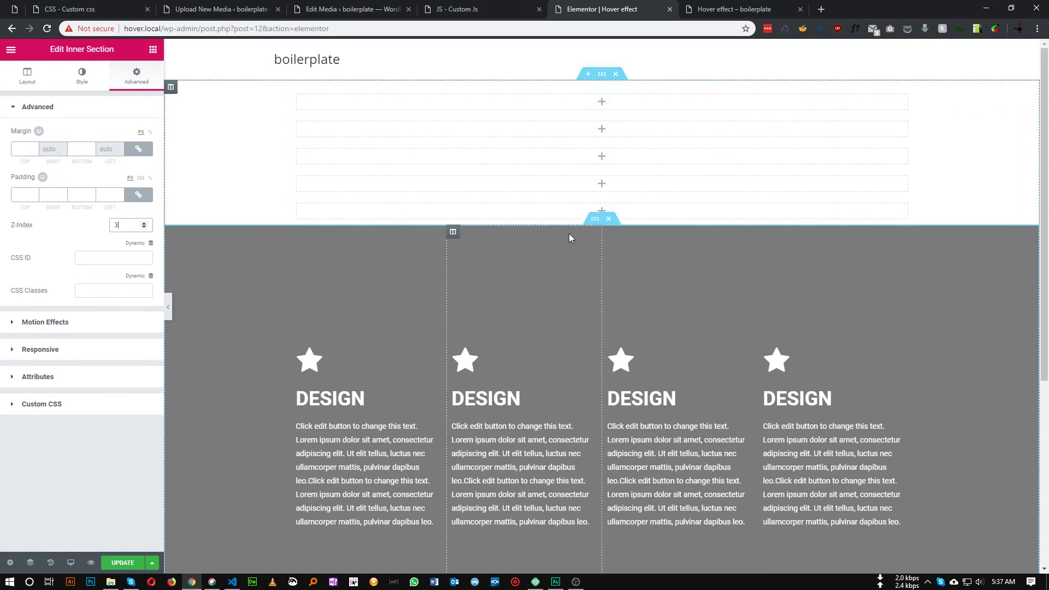
Clear the grey background color of the four-column inner section.
{"action": "left_click", "coordinate": [78, 76]}
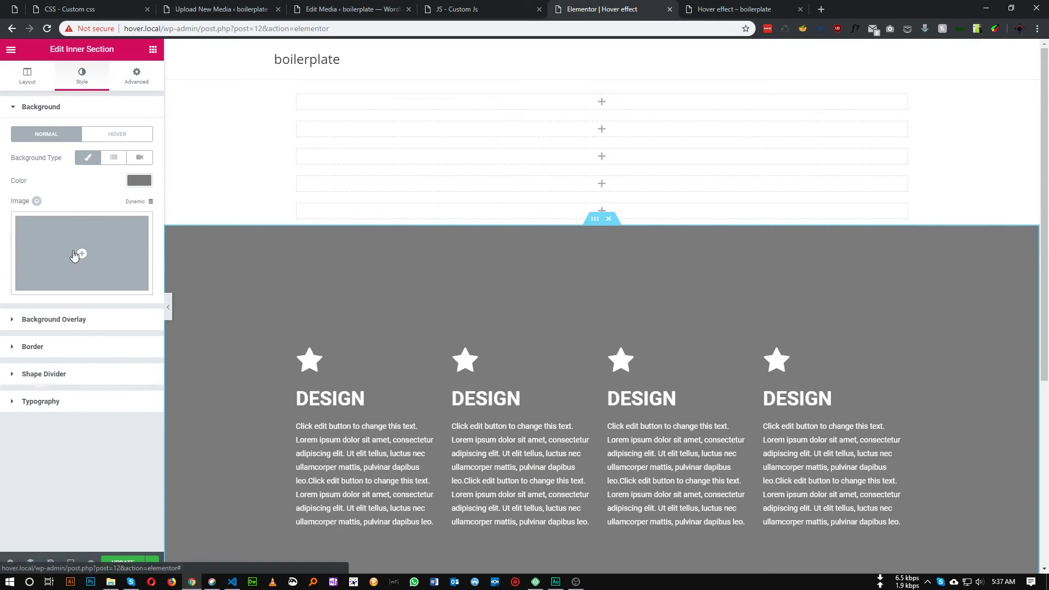
{"action": "left_click", "coordinate": [140, 181]}
{"action": "left_click_drag", "start_coordinate": [144, 198], "coordinate": [126, 476]}
{"action": "left_click", "coordinate": [122, 475]}
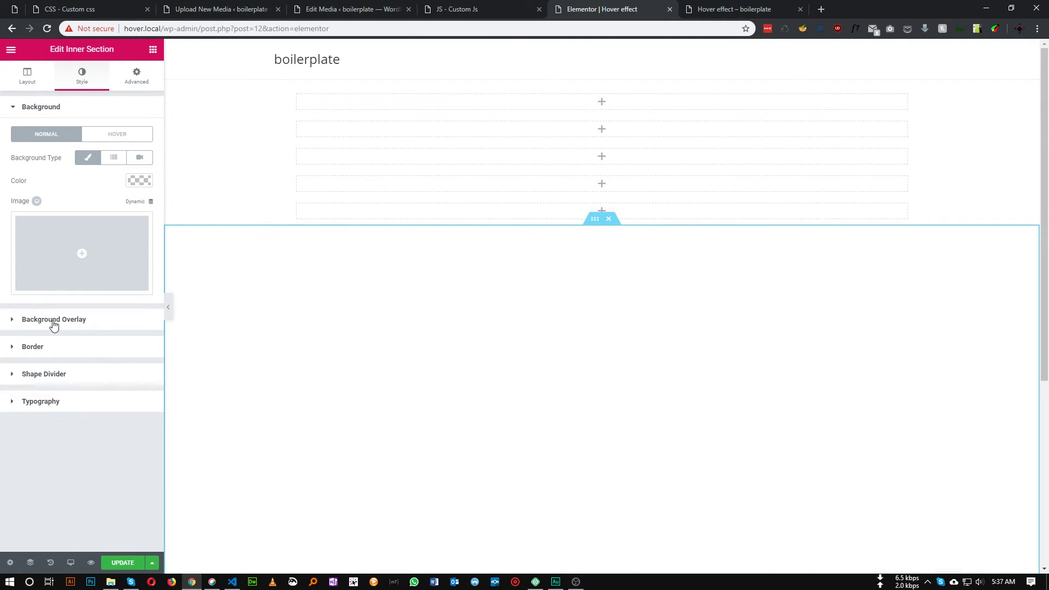
Give the four-column inner section a classic background overlay in black.
{"action": "left_click", "coordinate": [29, 319]}
{"action": "left_click", "coordinate": [96, 185]}
{"action": "left_click", "coordinate": [140, 207]}
{"action": "left_click", "coordinate": [104, 334]}
{"action": "left_click", "coordinate": [109, 526]}
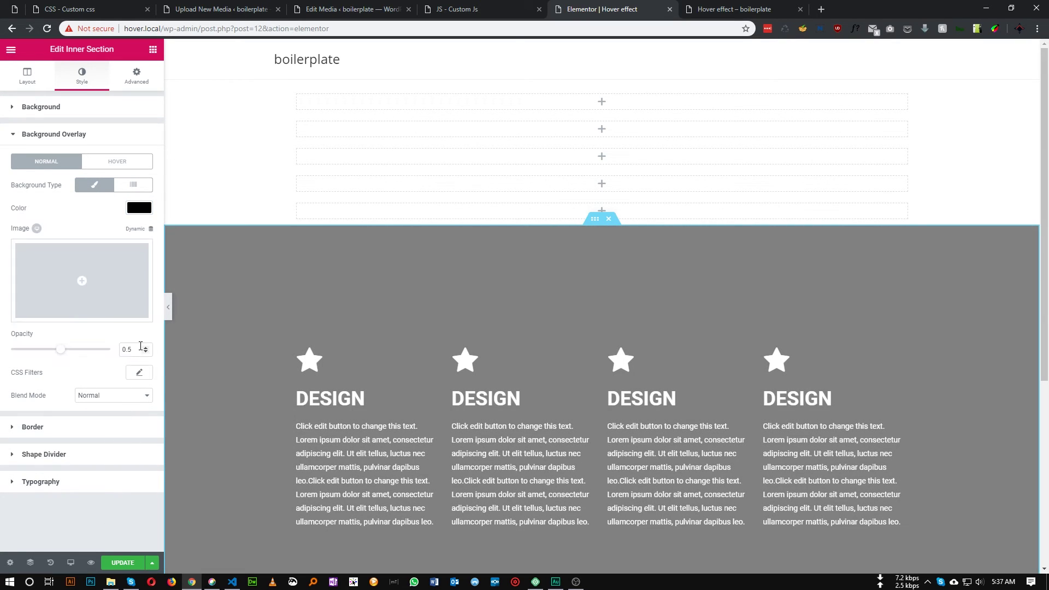
Update the Elementor page and check the background image and column hover effect in the preview.
{"action": "left_click", "coordinate": [123, 562]}
{"action": "left_click", "coordinate": [718, 6]}
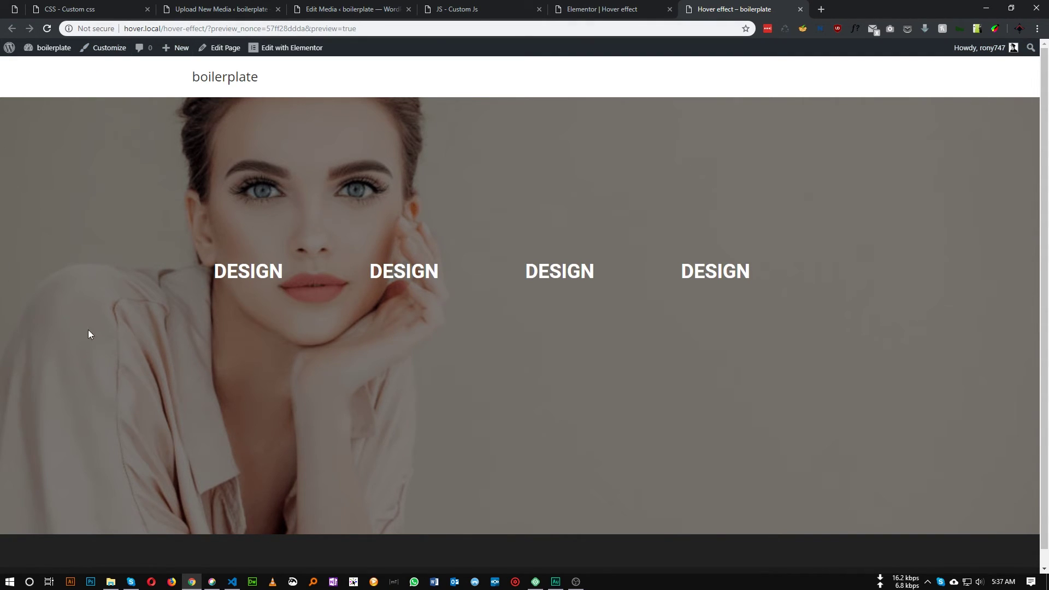
{"action": "mouse_move", "coordinate": [392, 271]}
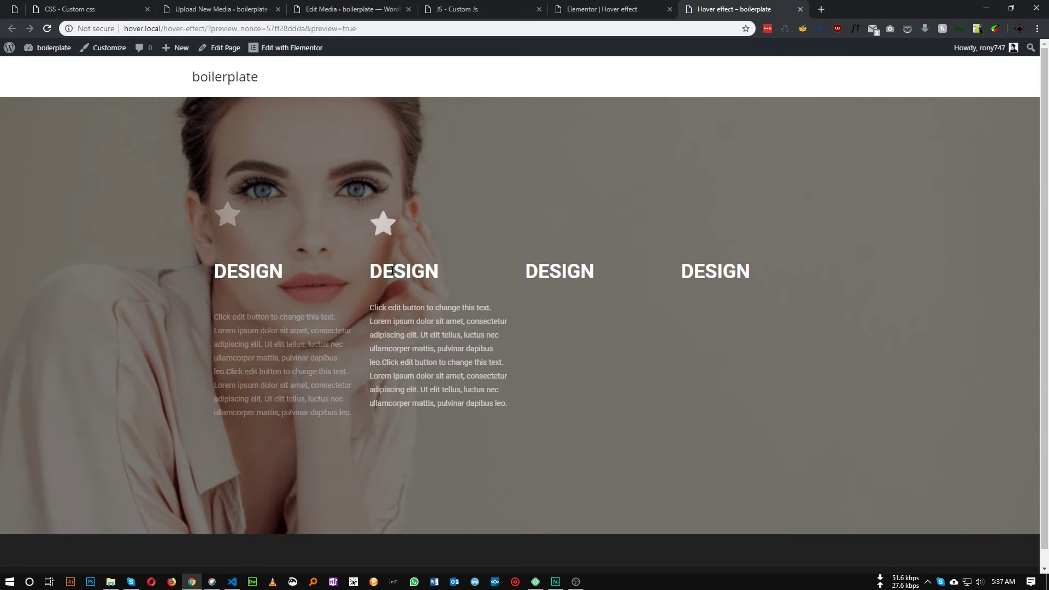
{"action": "mouse_move", "coordinate": [748, 262]}
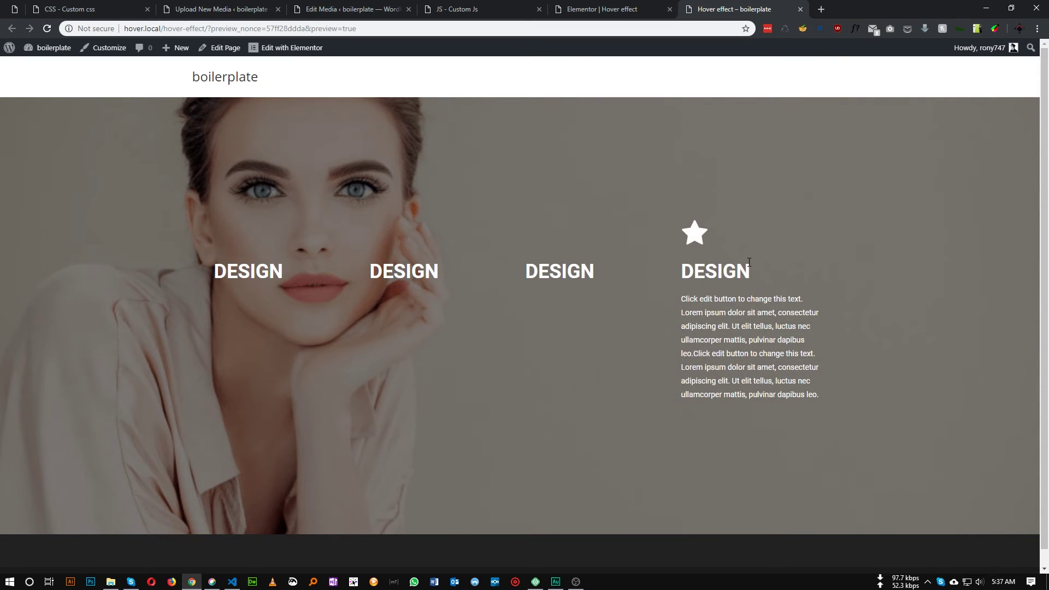
{"action": "mouse_move", "coordinate": [599, 464]}
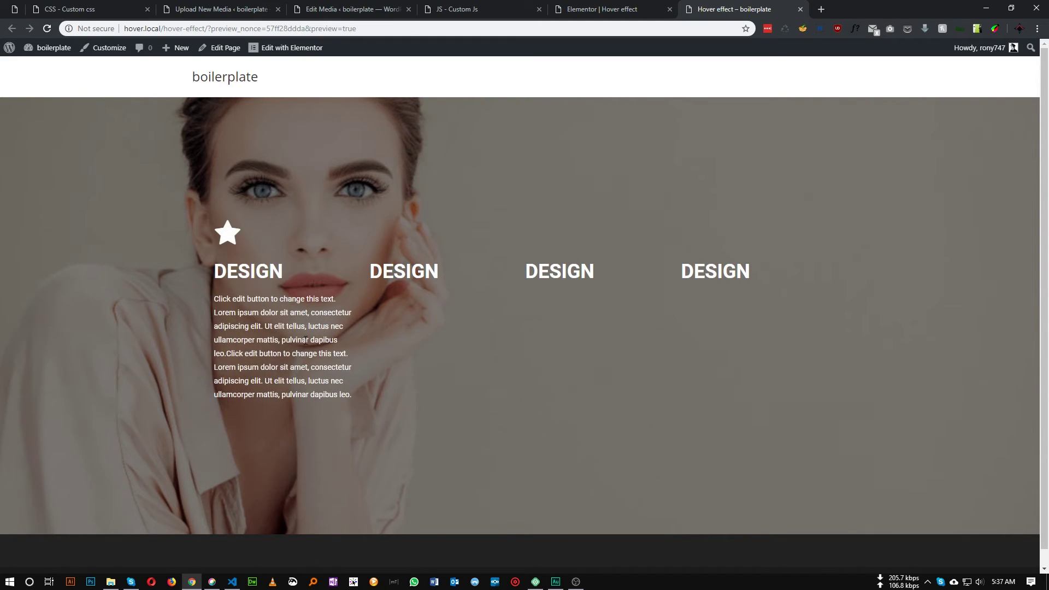
{"action": "mouse_move", "coordinate": [222, 204]}
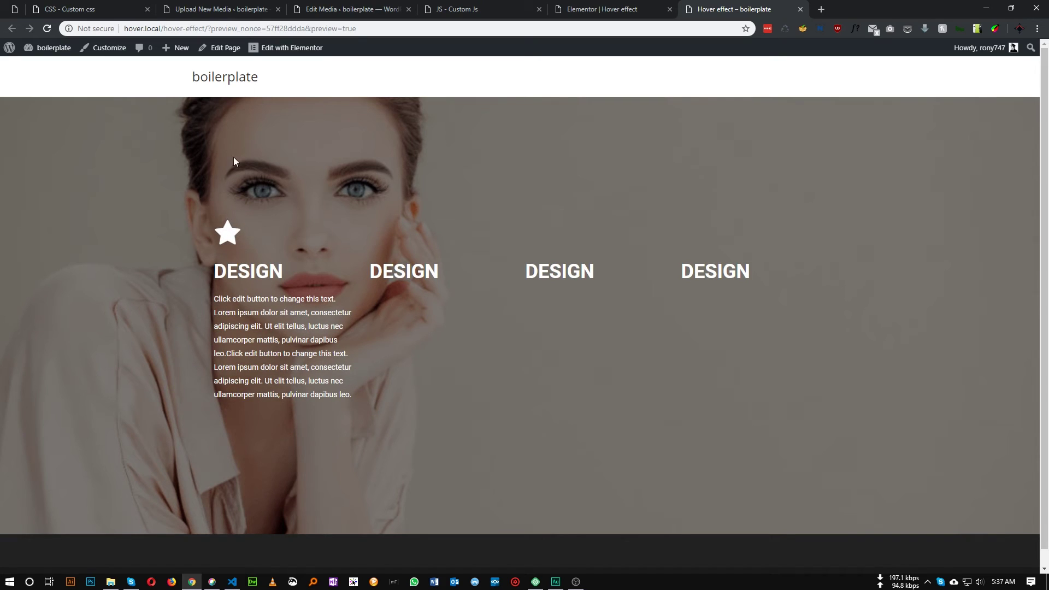
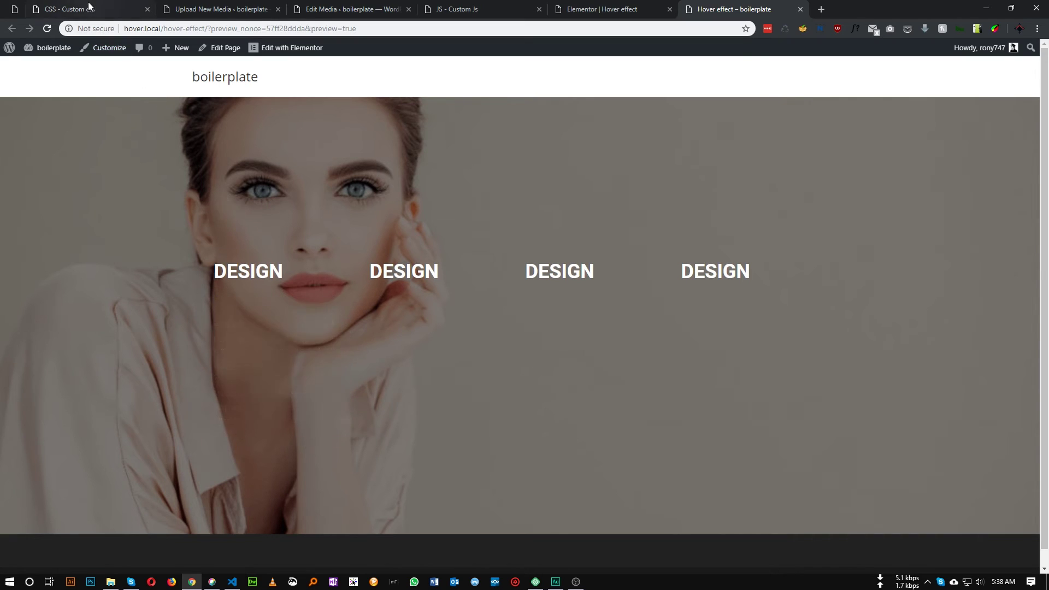
Check the CSS class of the second inner section and start an empty .bg1 rule at the end of the custom CSS.
{"action": "left_click", "coordinate": [71, 9]}
{"action": "key", "text": "Return"}
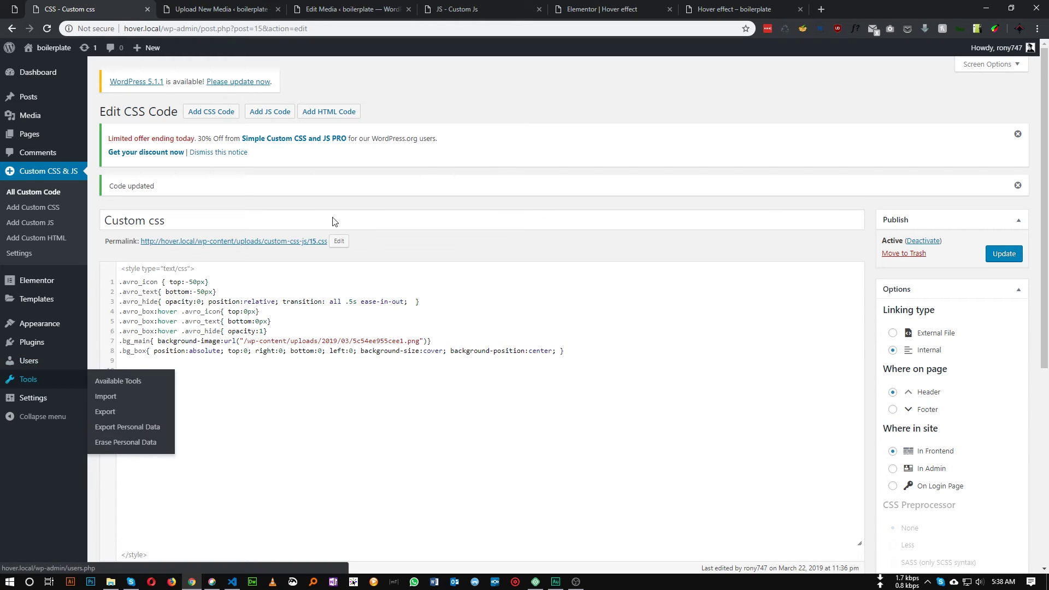
{"action": "left_click", "coordinate": [624, 5]}
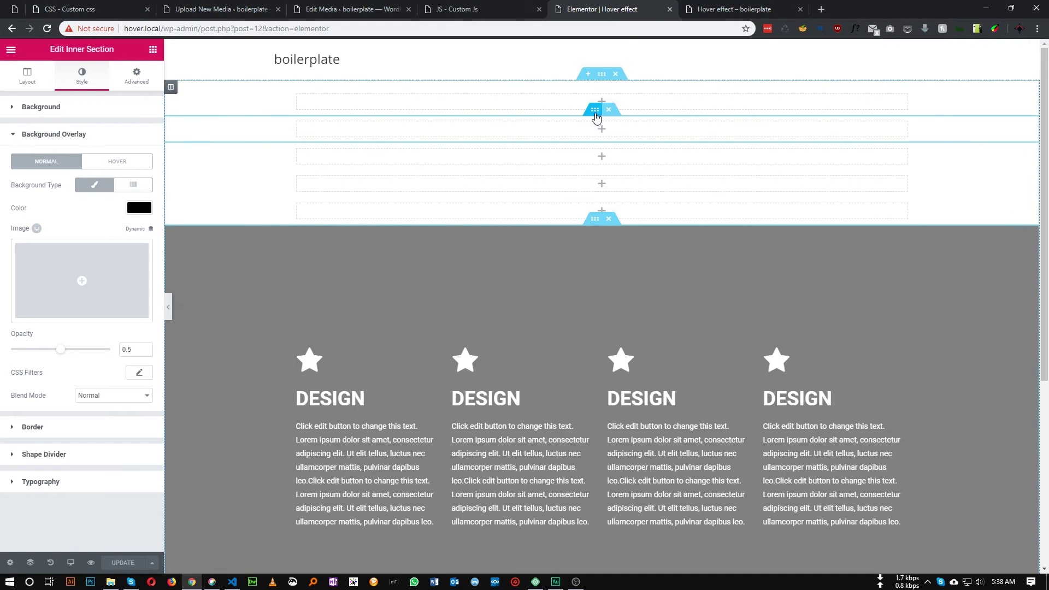
{"action": "left_click", "coordinate": [594, 111]}
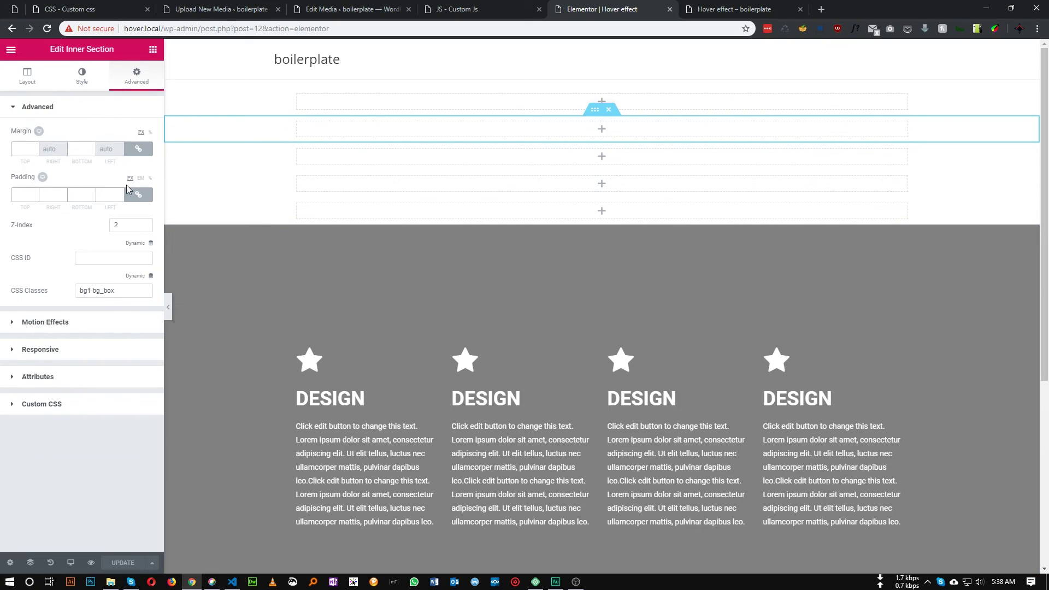
{"action": "left_click", "coordinate": [90, 290]}
{"action": "type", "text": "1"}
{"action": "left_click", "coordinate": [71, 9]}
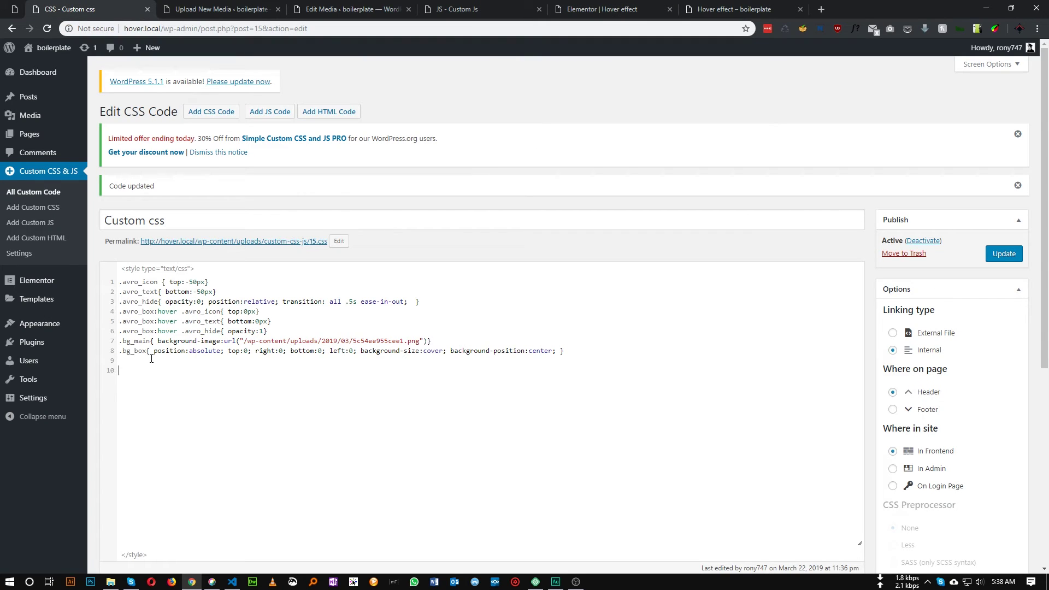
{"action": "type", "text": ",bg1"}
{"action": "key", "text": "BackSpace"}
{"action": "key", "text": "BackSpace"}
{"action": "key", "text": "BackSpace"}
{"action": "type", "text": ".bg1"}
Copy the background-image declaration from the .bg_main rule into the .bg1 rule.
{"action": "left_click_drag", "start_coordinate": [154, 351], "coordinate": [387, 341]}
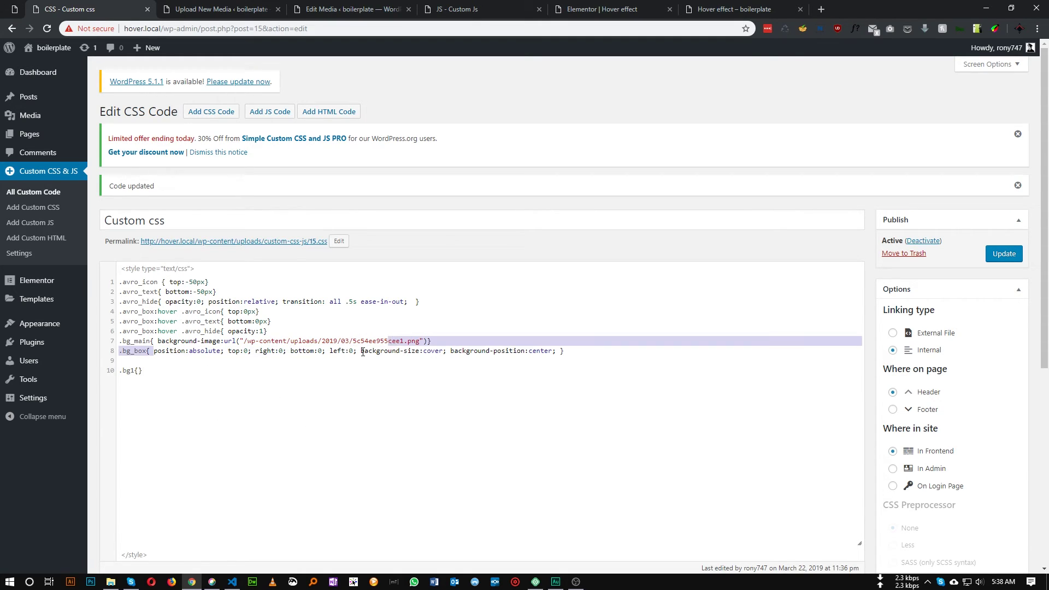
{"action": "left_click", "coordinate": [186, 358]}
{"action": "left_click_drag", "start_coordinate": [158, 342], "coordinate": [427, 339]}
{"action": "key", "text": "ctrl+c"}
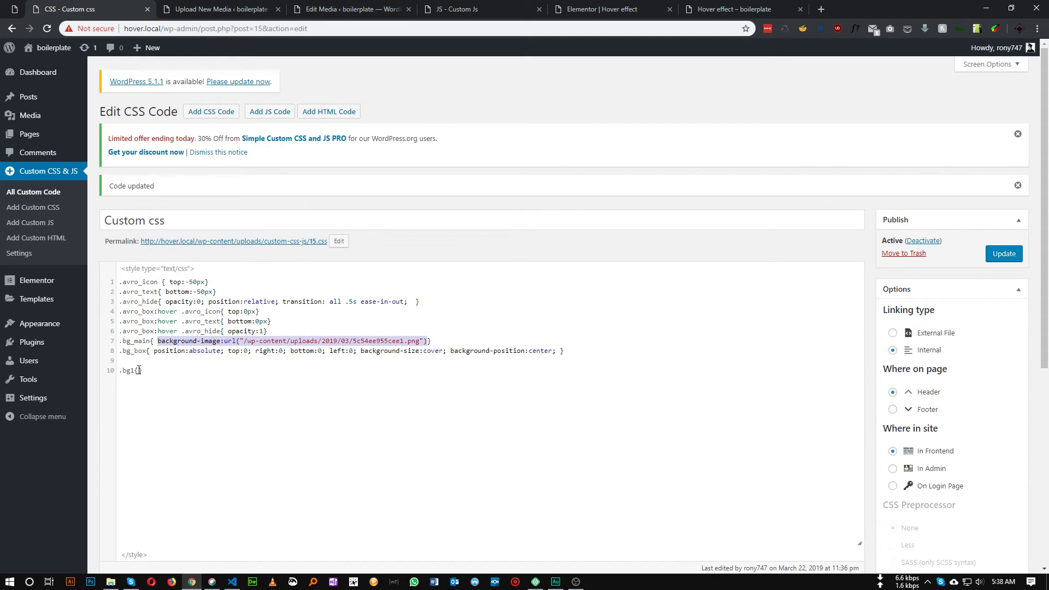
{"action": "left_click", "coordinate": [138, 371]}
{"action": "key", "text": "ctrl+v"}
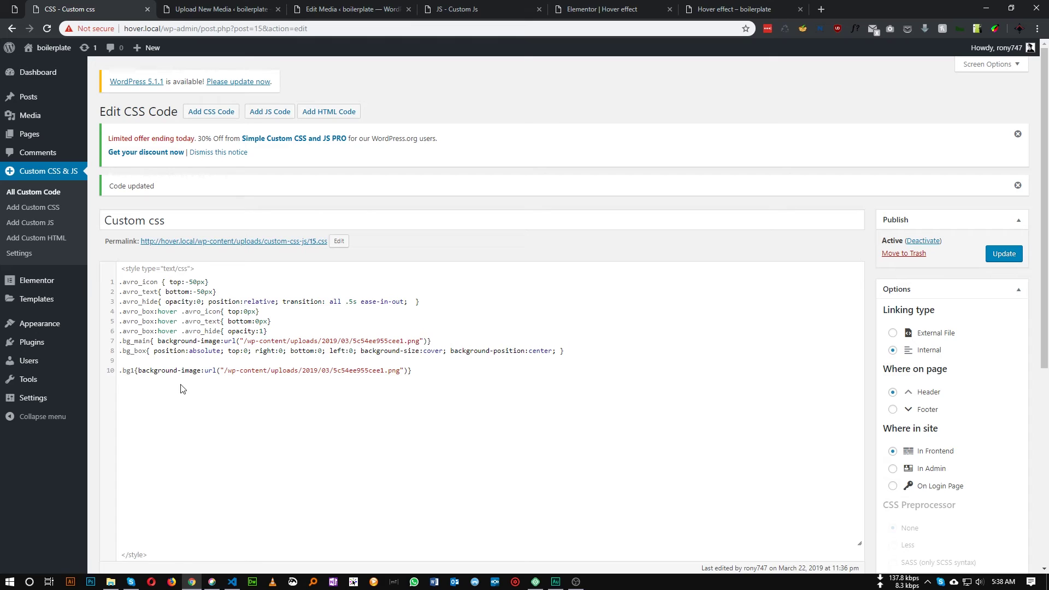
Change the .bg1 image path to /wp-content/uploads/2019/03/5c54ee75319f1.png, taking it from the media item's file URL.
{"action": "double_click", "coordinate": [249, 369]}
{"action": "triple_click", "coordinate": [250, 369]}
{"action": "left_click", "coordinate": [293, 424]}
{"action": "left_click", "coordinate": [209, 5]}
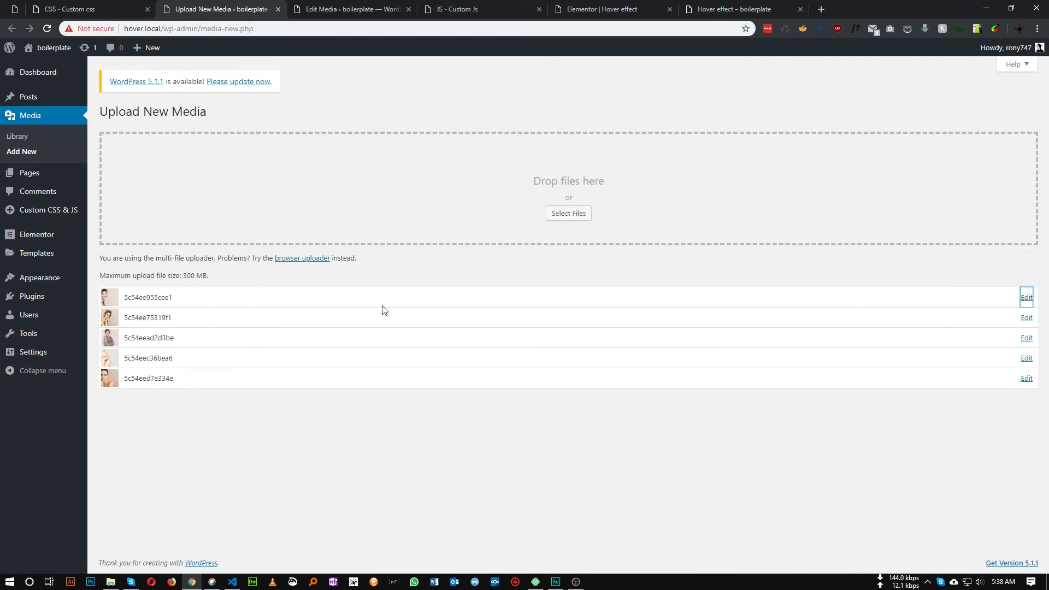
{"action": "left_click", "coordinate": [1026, 318]}
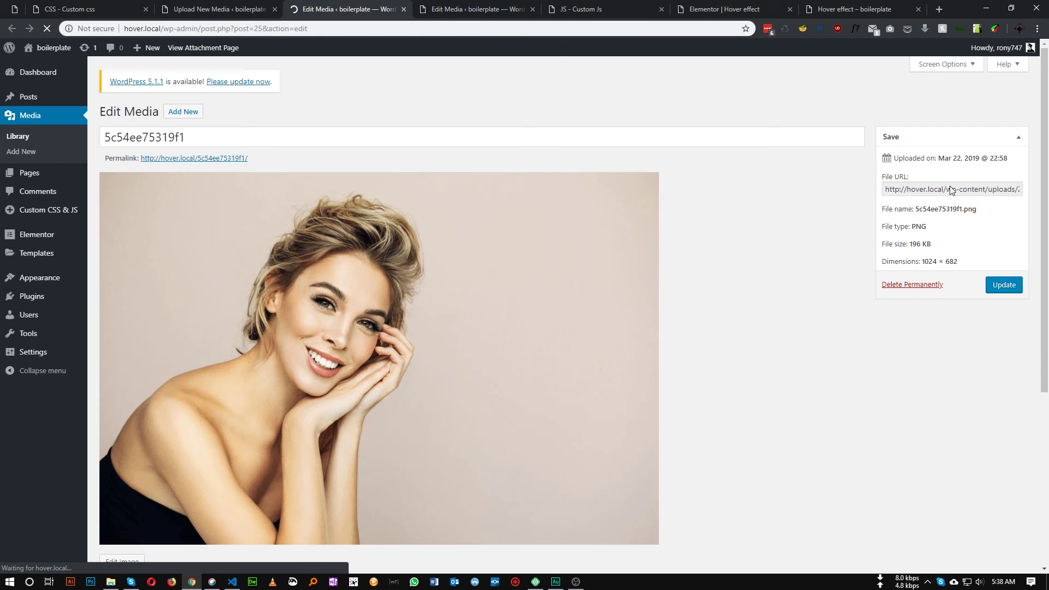
{"action": "left_click_drag", "start_coordinate": [886, 189], "coordinate": [1015, 191]}
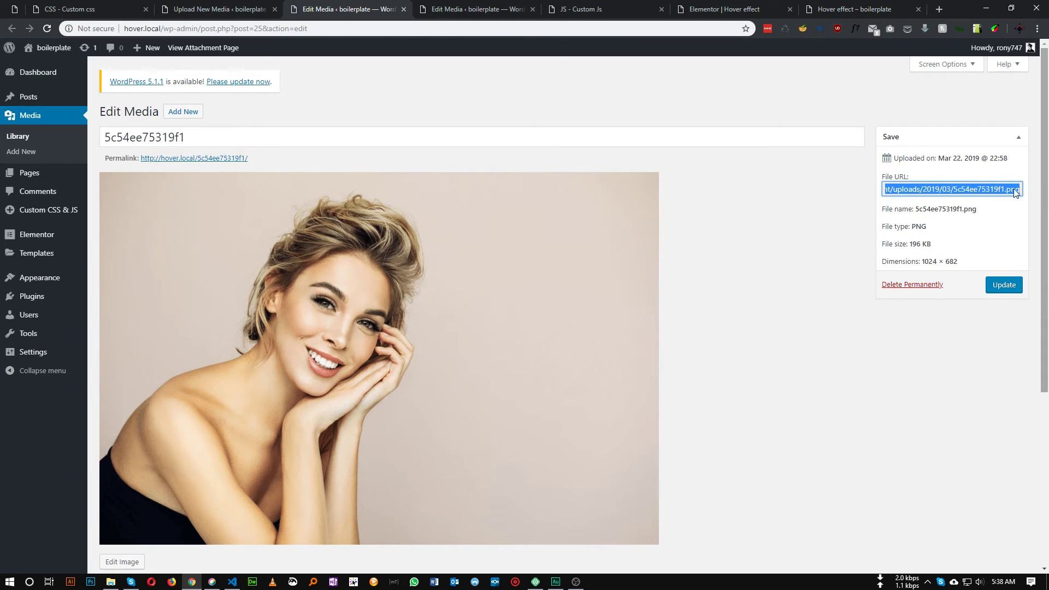
{"action": "left_click", "coordinate": [82, 9]}
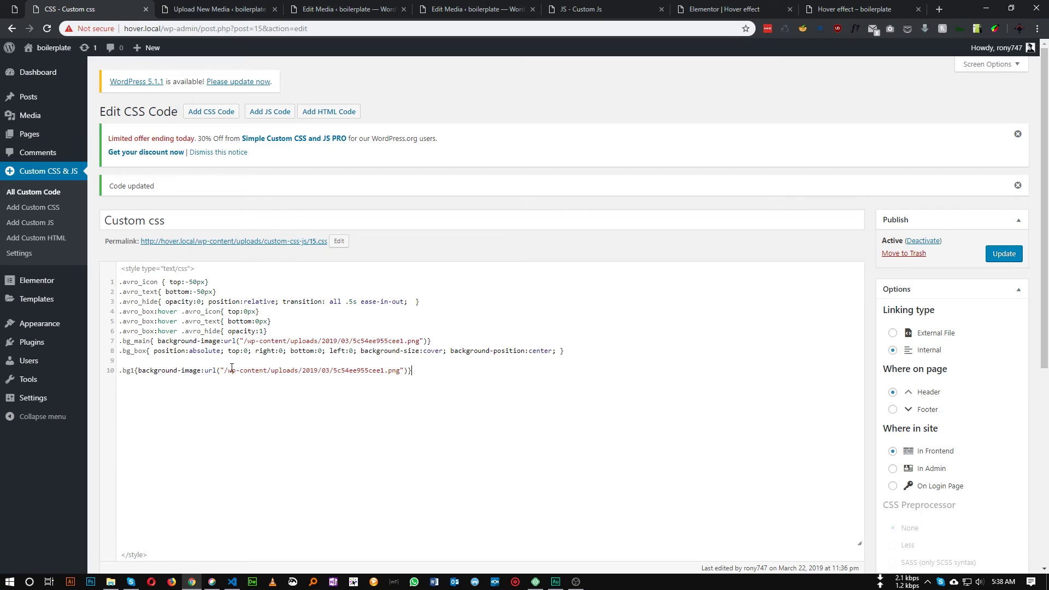
{"action": "left_click_drag", "start_coordinate": [225, 371], "coordinate": [105, 376]}
{"action": "key", "text": "ctrl+v"}
Duplicate the .bg1 rule three times on the lines below it.
{"action": "left_click", "coordinate": [429, 371]}
{"action": "key", "text": "ctrl+v"}
{"action": "key", "text": "Return"}
{"action": "key", "text": "ctrl+v"}
{"action": "key", "text": "Return"}
{"action": "key", "text": "ctrl+v"}
{"action": "right_click", "coordinate": [408, 356]}
Rename the first two duplicated rules to .bg2 and .bg3.
{"action": "left_click", "coordinate": [131, 381]}
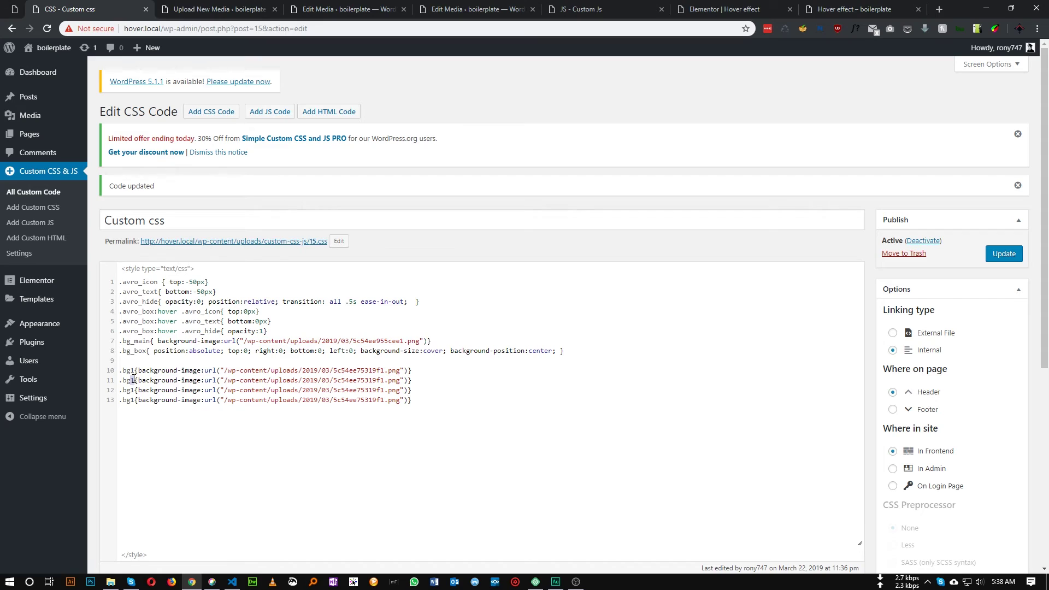
{"action": "type", "text": "2"}
{"action": "left_click_drag", "start_coordinate": [134, 390], "coordinate": [131, 399]}
{"action": "type", "text": "3/5c54"}
Open the edit page of the uploaded media item 5c54eead2d3be.
{"action": "left_click", "coordinate": [189, 9]}
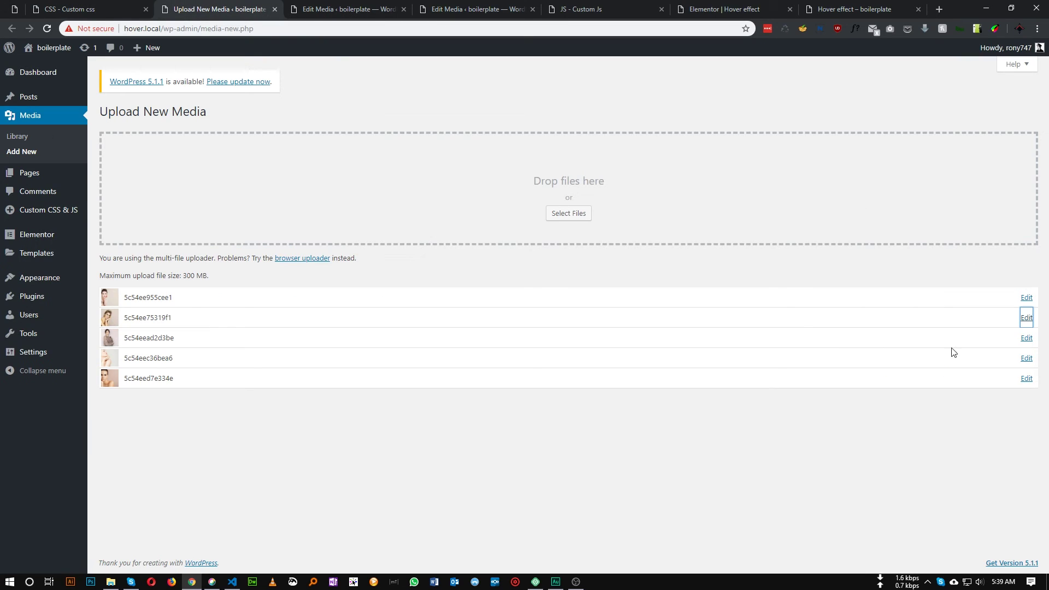
{"action": "left_click", "coordinate": [1024, 335]}
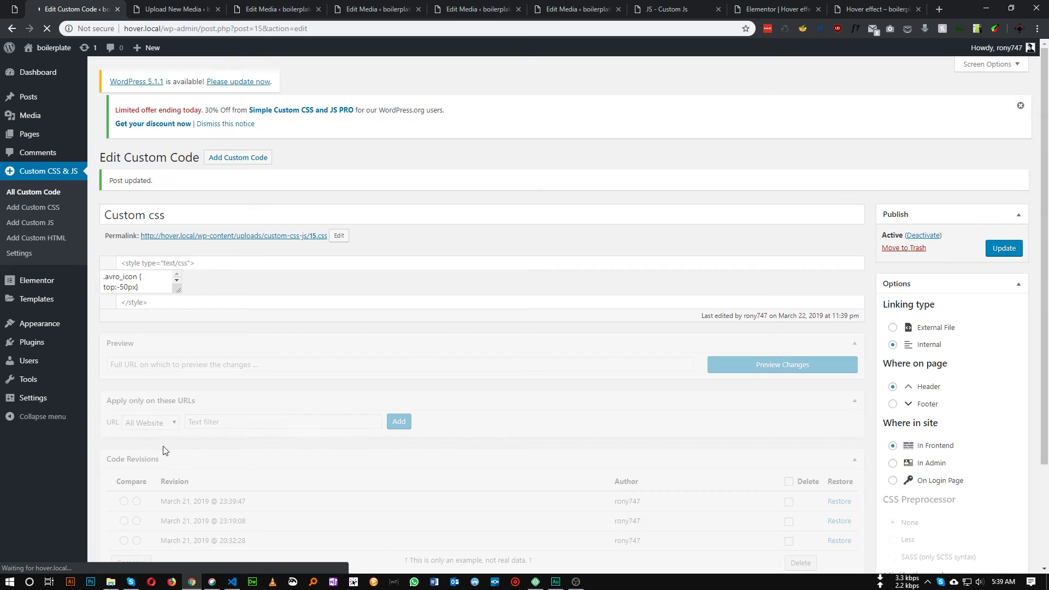
Check the background image on the Hover effect preview page against the custom CSS background rules.
{"action": "left_click", "coordinate": [877, 9]}
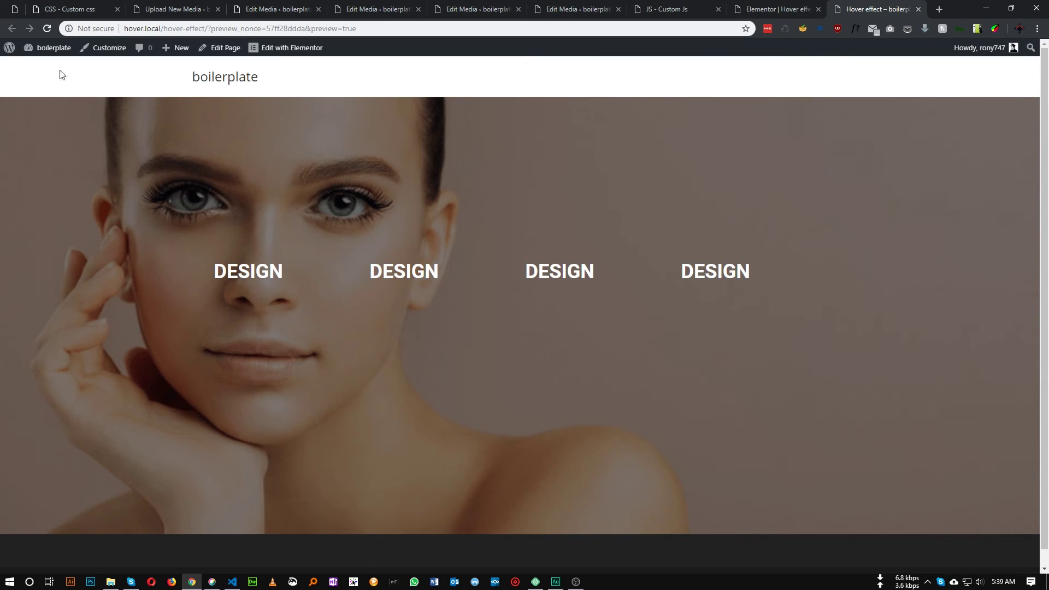
{"action": "left_click", "coordinate": [61, 9]}
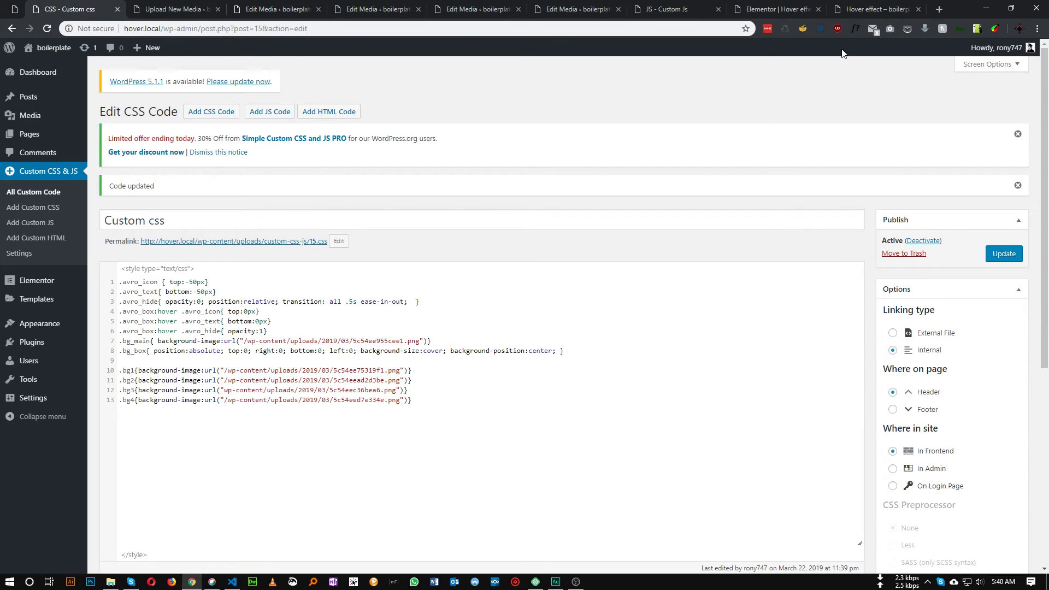
{"action": "left_click", "coordinate": [855, 6]}
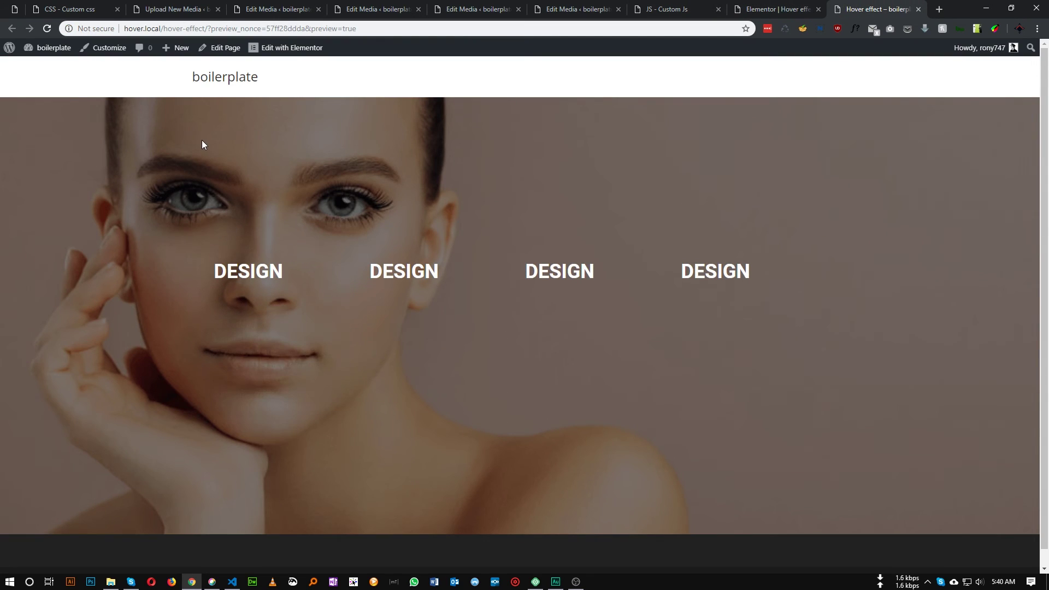
Add opacity:0 to the .bg_box rule and opacity:1 to the .bg_main rule in the custom CSS.
{"action": "key", "text": "ctrl+1"}
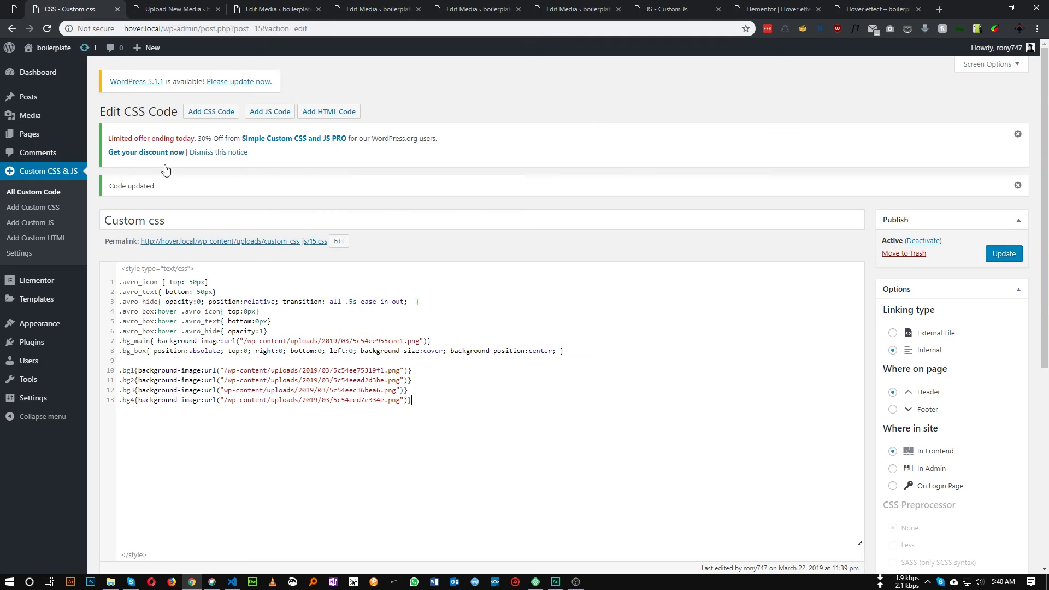
{"action": "left_click", "coordinate": [557, 350]}
{"action": "type", "text": "op"}
{"action": "type", "text": "acity"}
{"action": "type", "text": ":0"}
{"action": "type", "text": "opa"}
{"action": "key", "text": "BackSpace"}
{"action": "type", "text": "city:1"}
Move the .bg_main rule directly below the .bg_box rule and update the custom CSS.
{"action": "left_click_drag", "start_coordinate": [492, 344], "coordinate": [111, 350]}
{"action": "key", "text": "ctrl+x"}
{"action": "left_click", "coordinate": [130, 360]}
{"action": "key", "text": "ctrl+v"}
{"action": "left_click", "coordinate": [1016, 250]}
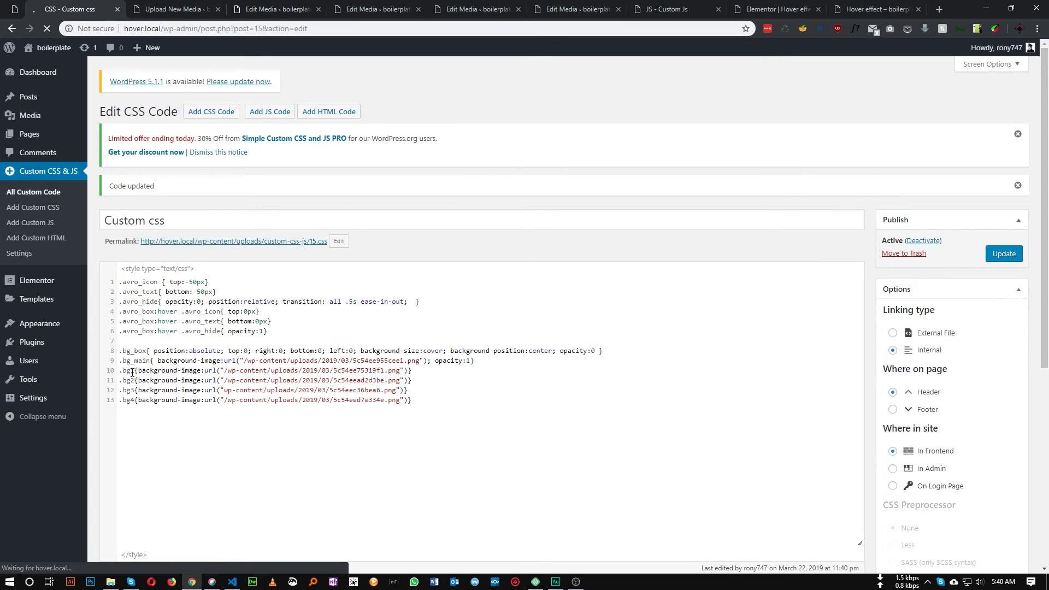
Review the opacity declarations of .bg_box and .bg_main and reload the Hover effect preview page.
{"action": "double_click", "coordinate": [134, 351]}
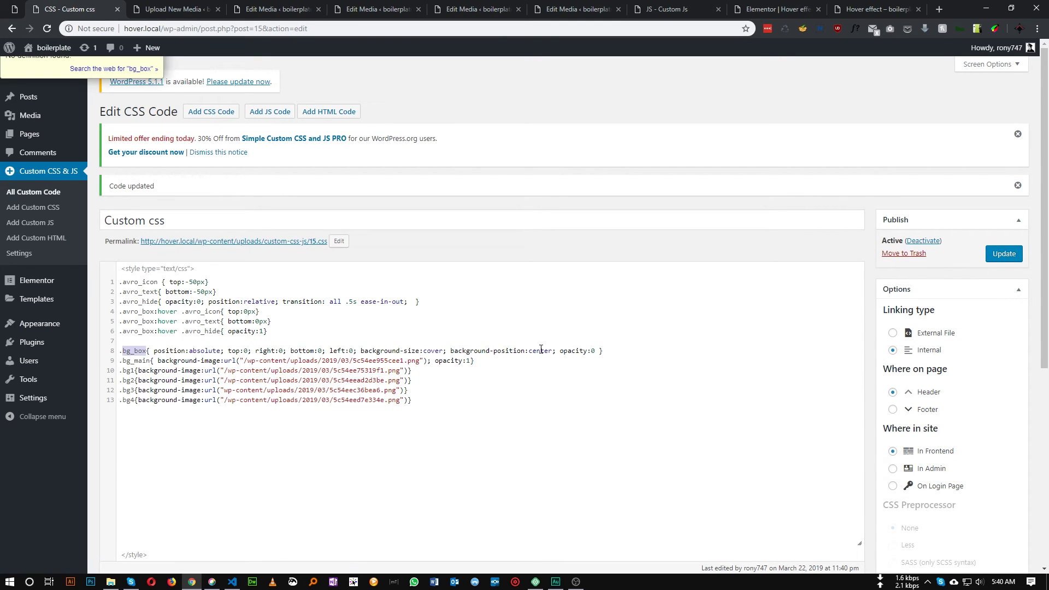
{"action": "left_click", "coordinate": [563, 350]}
{"action": "double_click", "coordinate": [133, 362]}
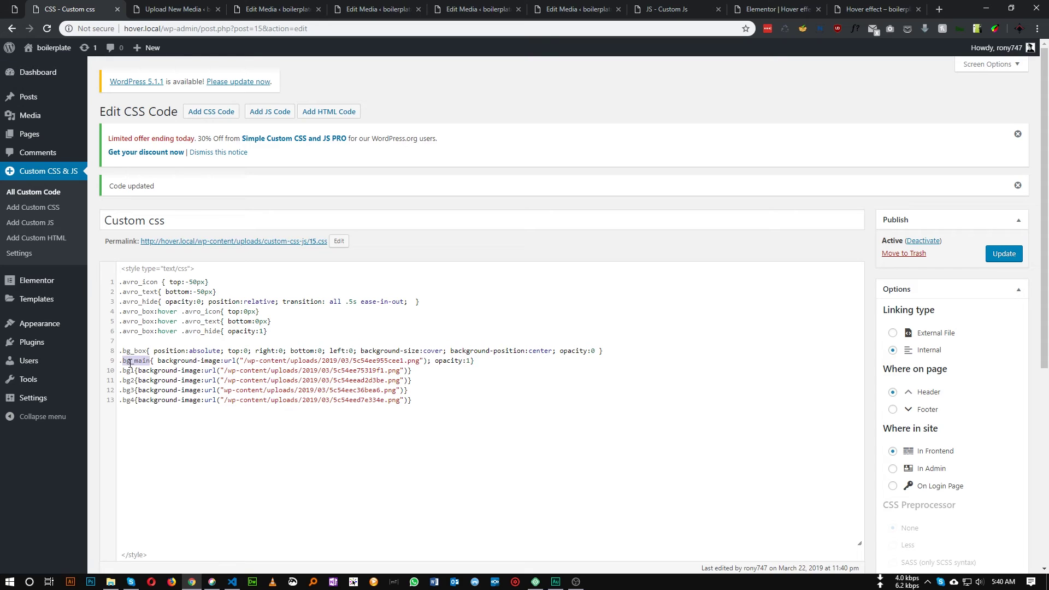
{"action": "left_click_drag", "start_coordinate": [426, 362], "coordinate": [474, 362]}
{"action": "left_click", "coordinate": [873, 5]}
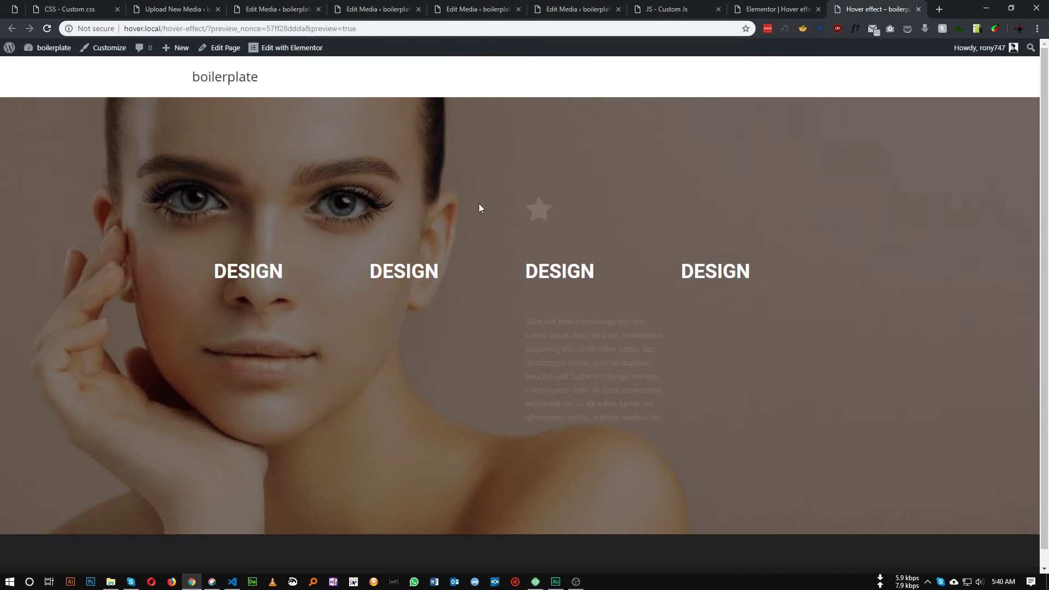
{"action": "key", "text": "F5"}
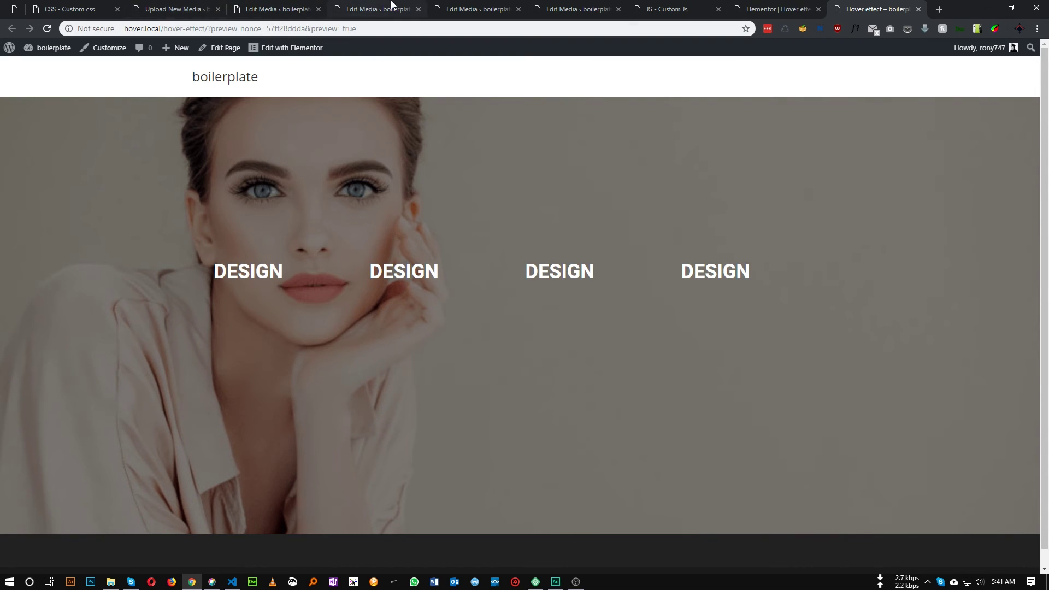
Compare the preview page with the Elementor layout and check the CSS classes of the third stacked inner section.
{"action": "left_click", "coordinate": [672, 8]}
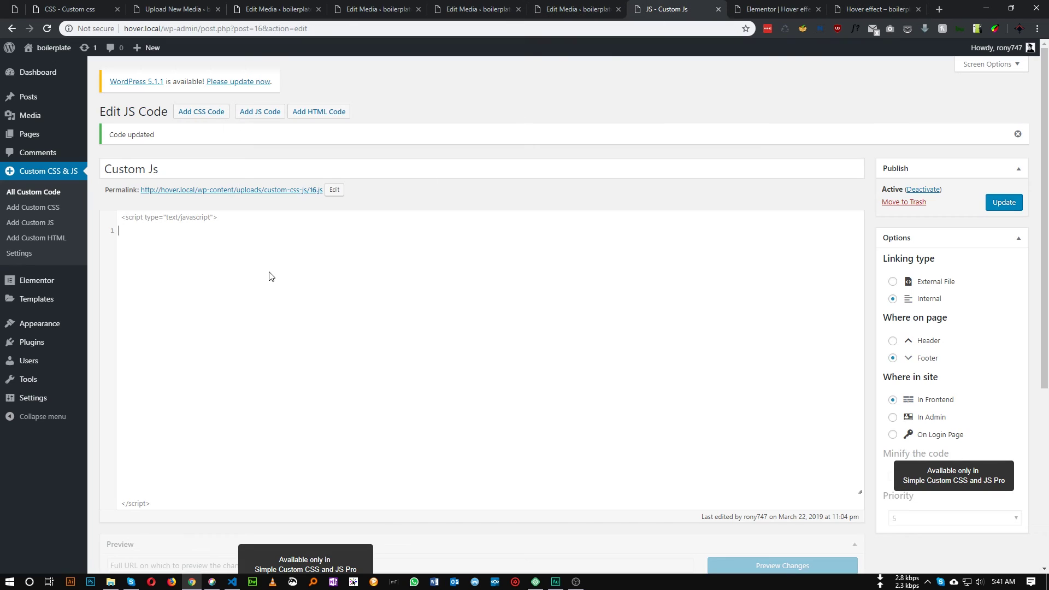
{"action": "left_click", "coordinate": [880, 6]}
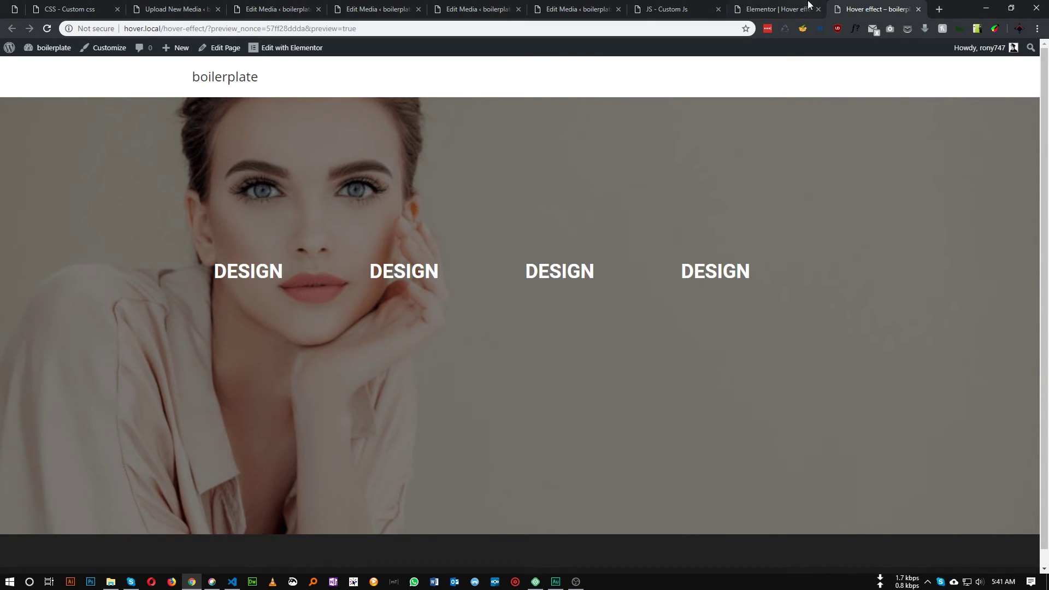
{"action": "left_click", "coordinate": [672, 9]}
{"action": "left_click", "coordinate": [773, 9]}
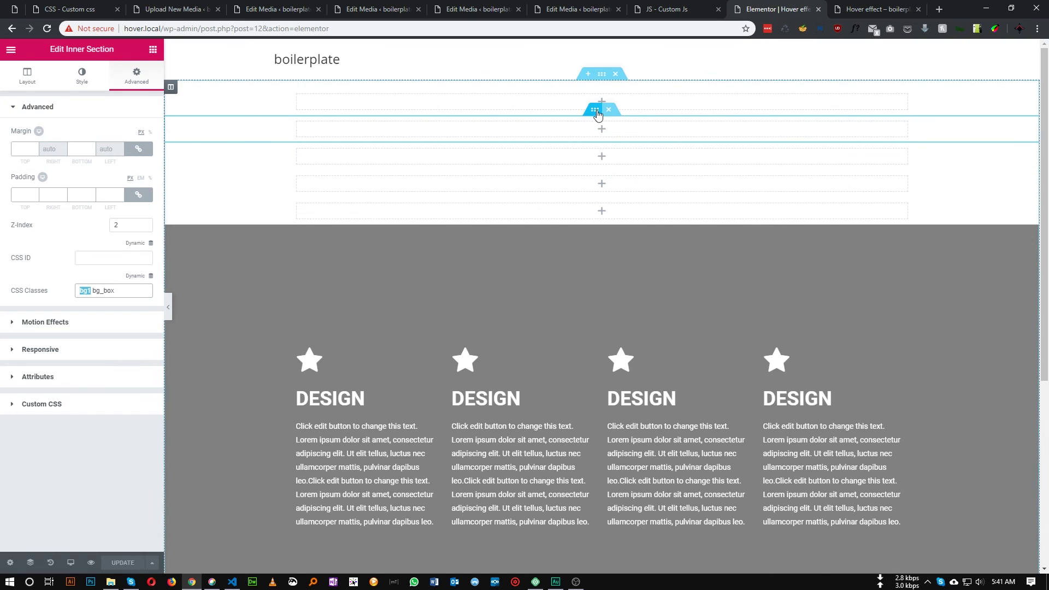
{"action": "left_click", "coordinate": [874, 8]}
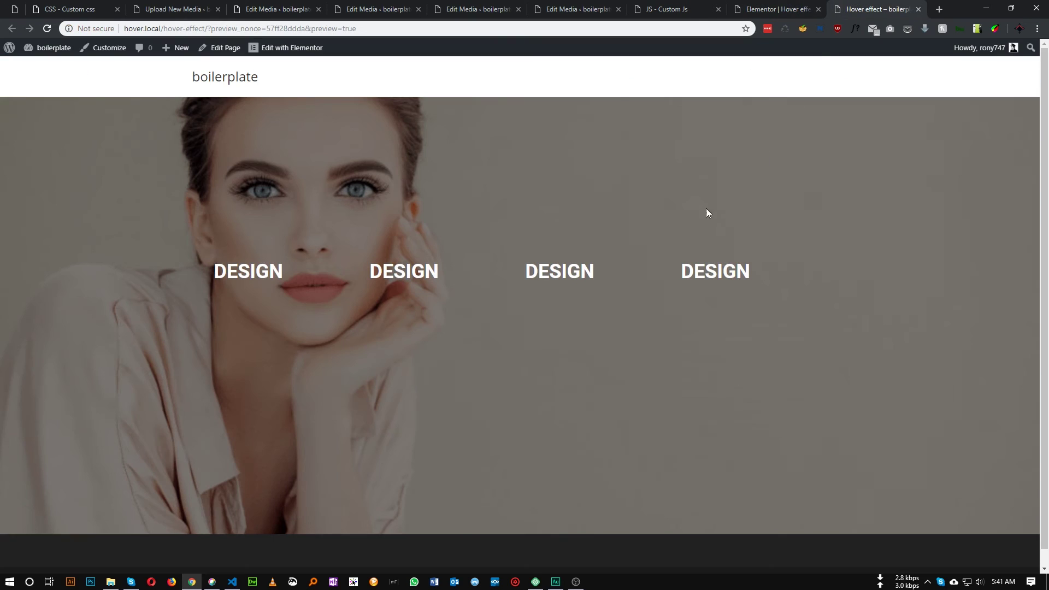
{"action": "left_click", "coordinate": [754, 8]}
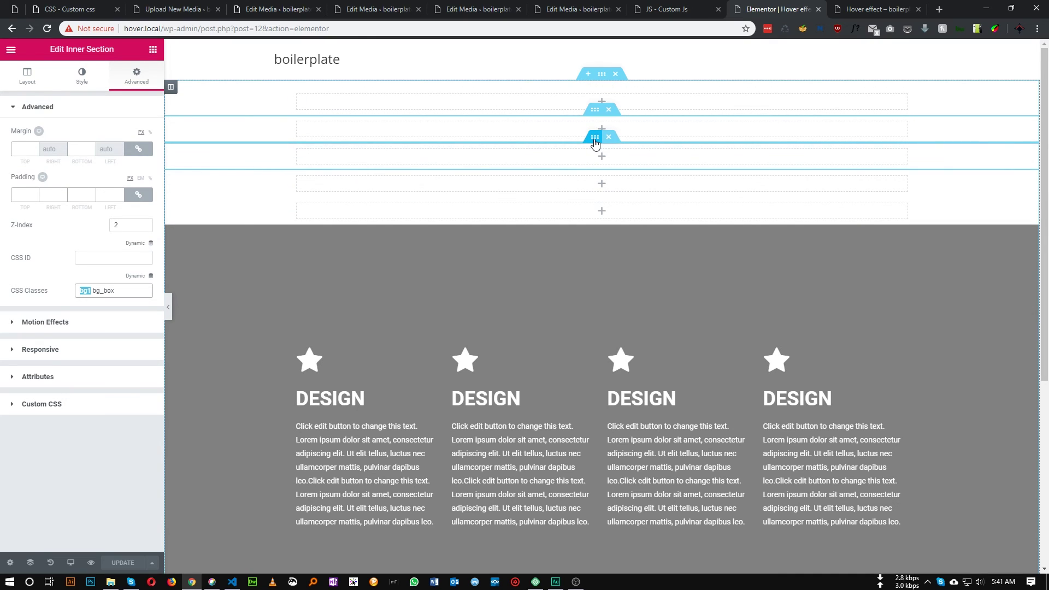
{"action": "left_click", "coordinate": [595, 137]}
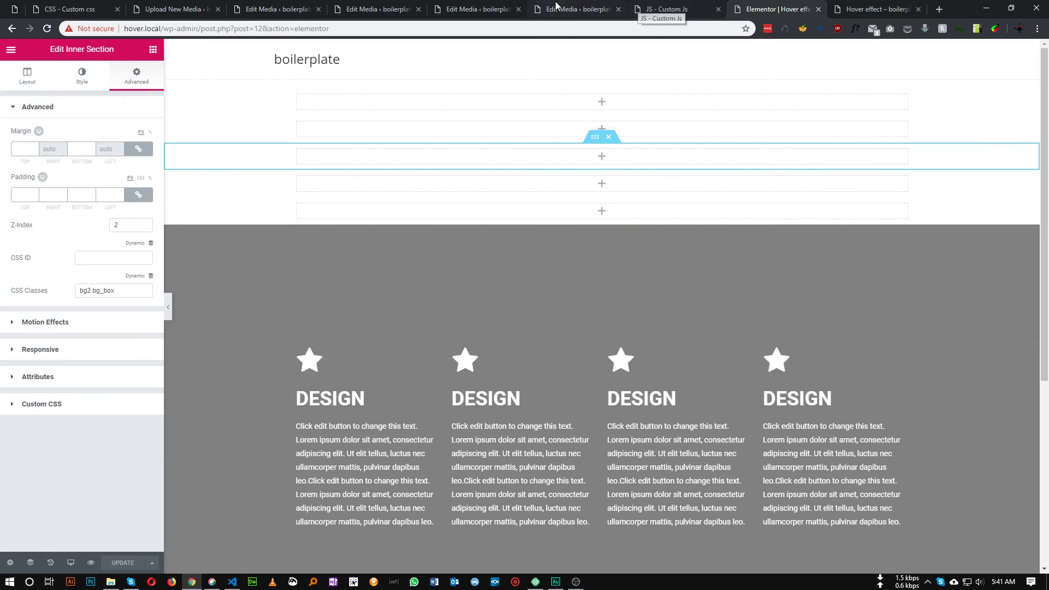
In the Custom Js code, write a jQuery('.box1').hover() call.
{"action": "left_click", "coordinate": [666, 10]}
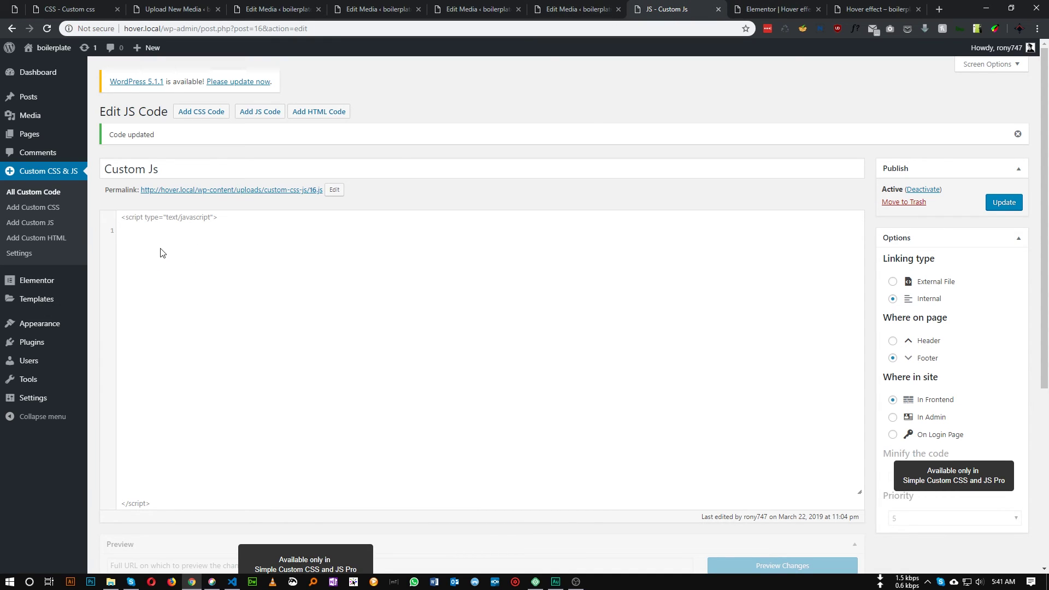
{"action": "type", "text": "jQuery()"}
{"action": "key", "text": "Left"}
{"action": "type", "text": "''"}
{"action": "type", "text": ".box"}
{"action": "type", "text": "1"}
{"action": "key", "text": "End"}
{"action": "type", "text": ".hover()"}
Inside the hover call, write a function that calls addClass on jQuery('.bg1'), leaving blank lines before the closing parenthesis.
{"action": "key", "text": "Return"}
{"action": "key", "text": "Return"}
{"action": "key", "text": "Return"}
{"action": "key", "text": "Return"}
{"action": "type", "text": "function(){}jQuery()''.bg1"}
{"action": "type", "text": ".addCl"}
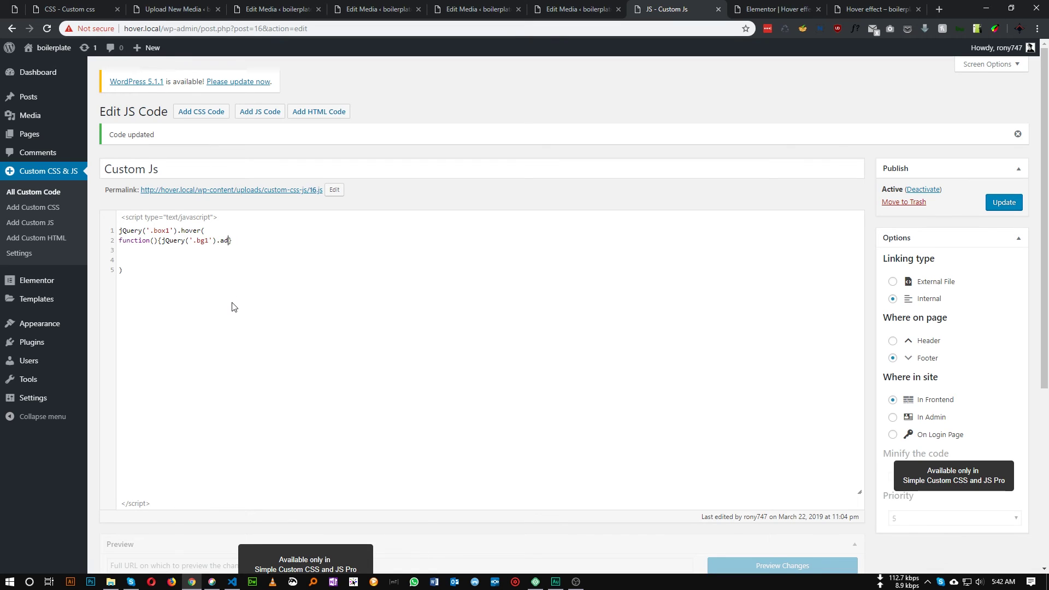
{"action": "type", "text": "ass"}
Check the second inner section's CSS classes in Elementor, then complete the script's addClass call with the argument 'shown'.
{"action": "left_click", "coordinate": [775, 9]}
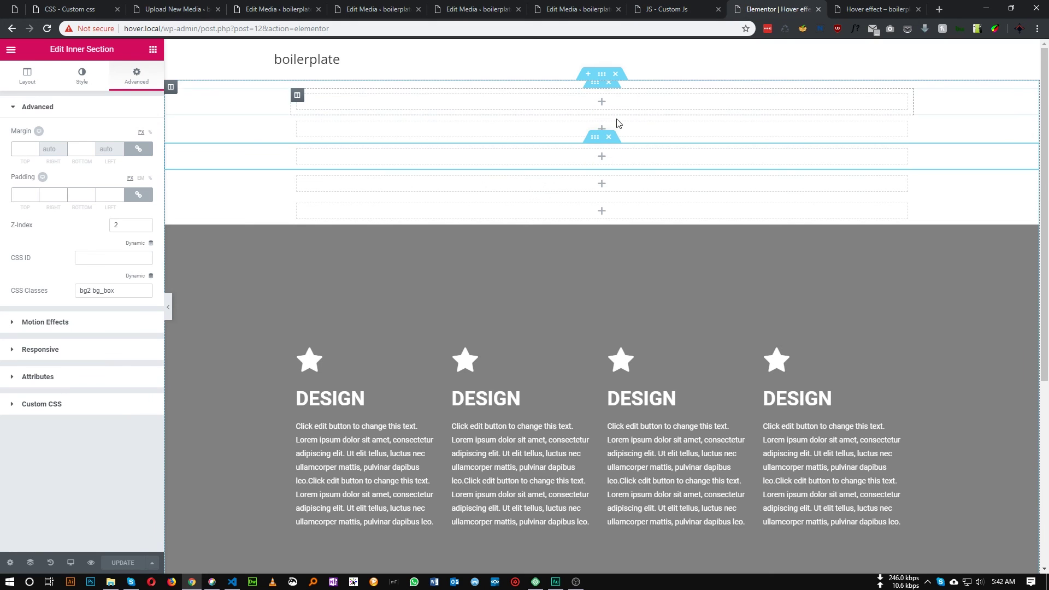
{"action": "left_click", "coordinate": [595, 110]}
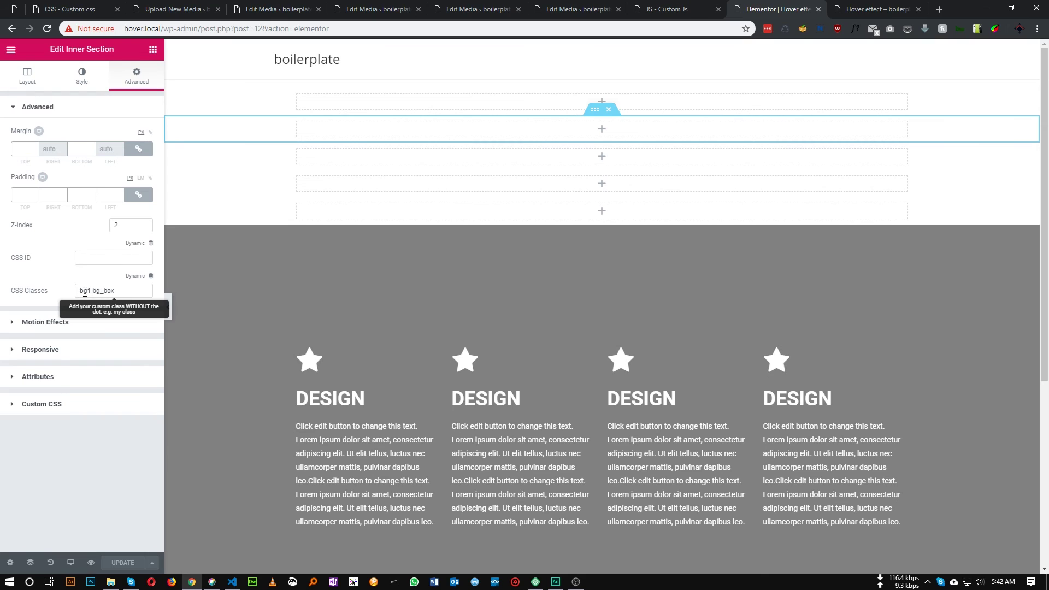
{"action": "left_click", "coordinate": [672, 5]}
{"action": "left_click", "coordinate": [251, 241]}
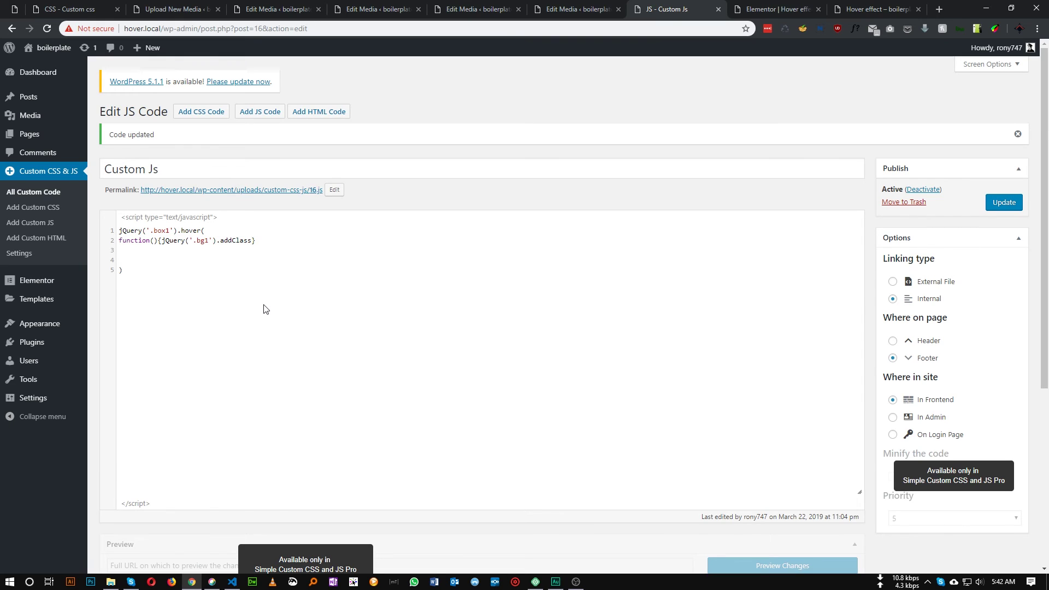
{"action": "type", "text": "()''shown"}
Duplicate the addClass function on the following line and change the copy to removeClass('shown').
{"action": "left_click_drag", "start_coordinate": [288, 241], "coordinate": [104, 243]}
{"action": "left_click", "coordinate": [127, 250]}
{"action": "key", "text": "ctrl+v"}
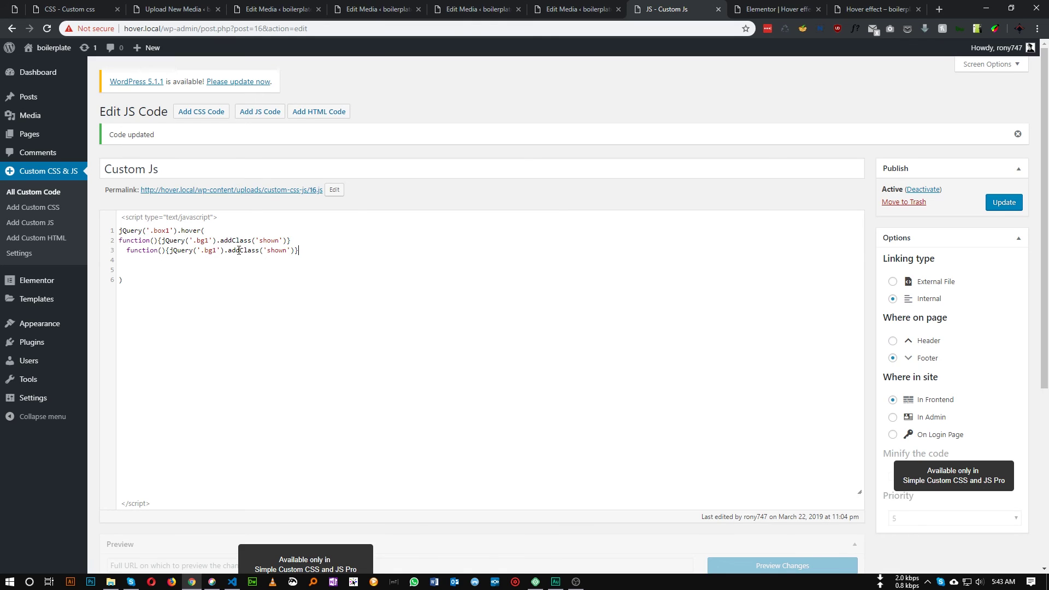
{"action": "left_click_drag", "start_coordinate": [229, 250], "coordinate": [241, 250]}
{"action": "type", "text": "remove"}
Review the two hover functions and remove the blank lines before the closing parenthesis.
{"action": "left_click_drag", "start_coordinate": [130, 240], "coordinate": [268, 241]}
{"action": "double_click", "coordinate": [269, 241]}
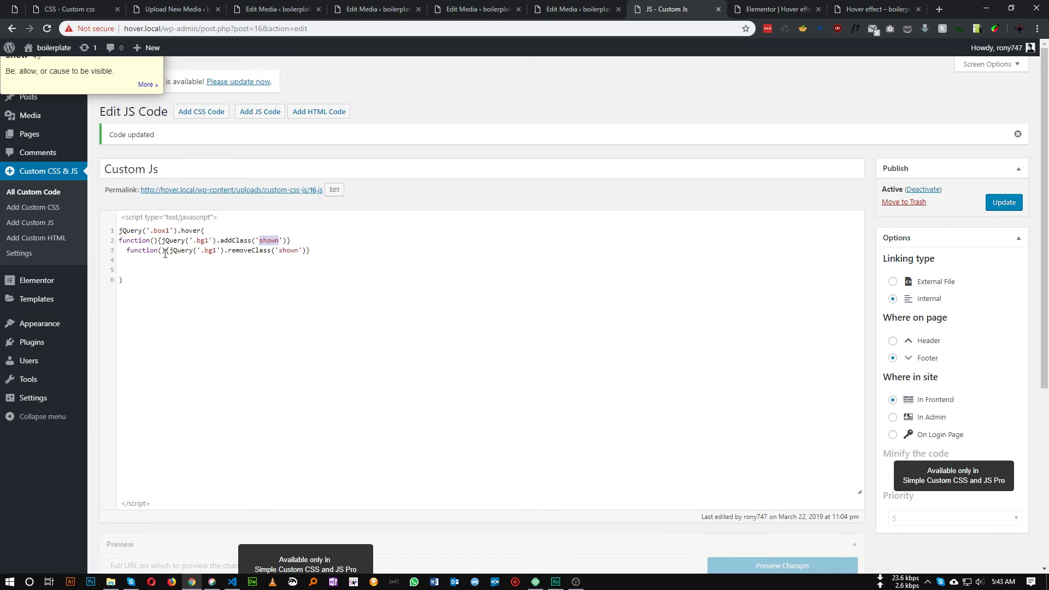
{"action": "left_click", "coordinate": [294, 257]}
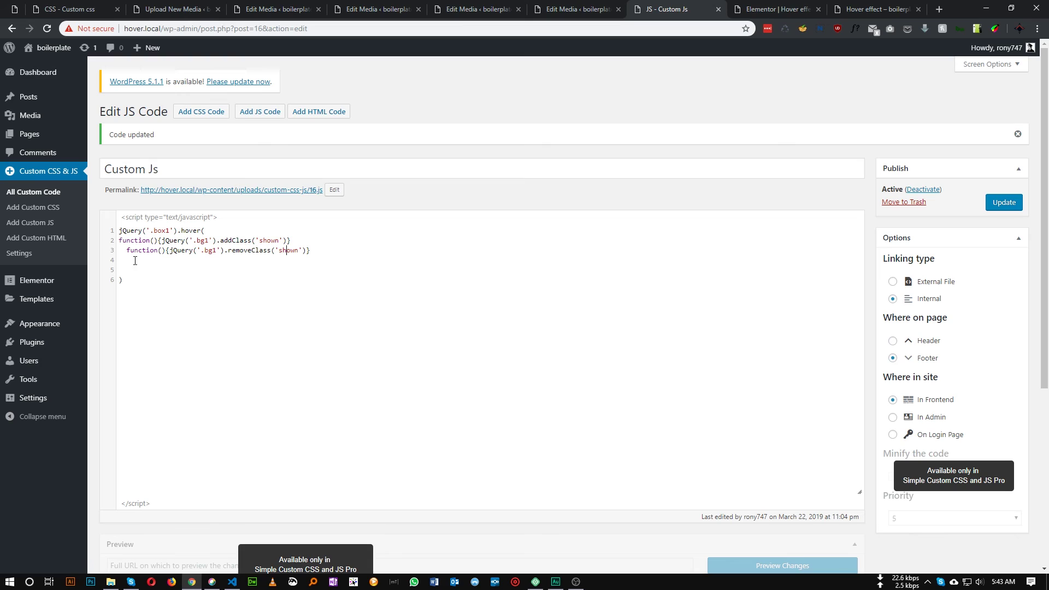
{"action": "left_click", "coordinate": [324, 248]}
Duplicate the whole .box1 hover block three times below the original.
{"action": "left_click_drag", "start_coordinate": [128, 263], "coordinate": [118, 232]}
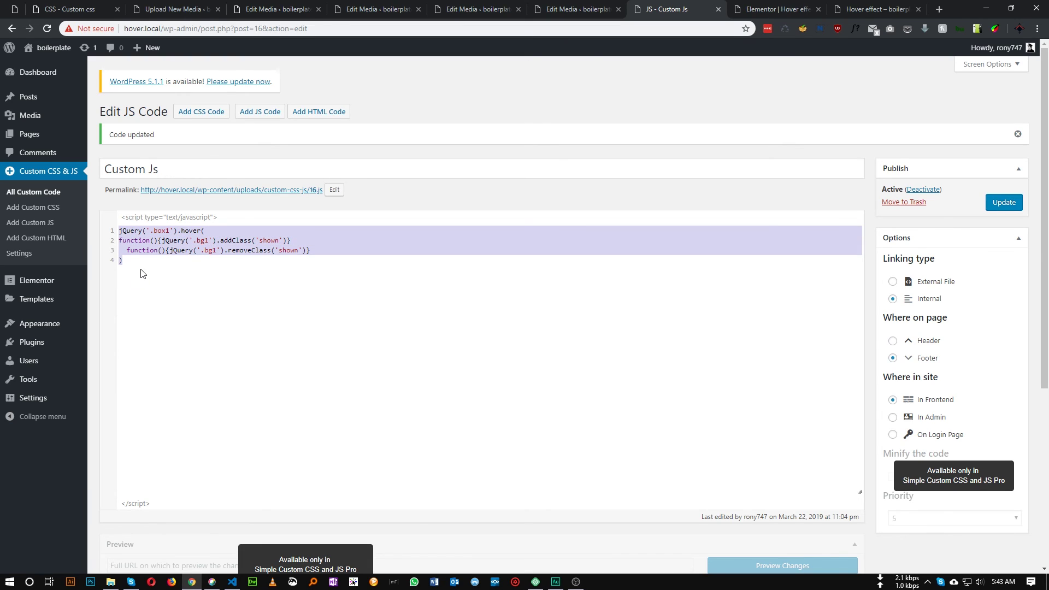
{"action": "key", "text": "ctrl+c"}
{"action": "left_click", "coordinate": [141, 273]}
{"action": "key", "text": "Return"}
{"action": "key", "text": "ctrl+v"}
{"action": "key", "text": "Return"}
{"action": "key", "text": "ctrl+v"}
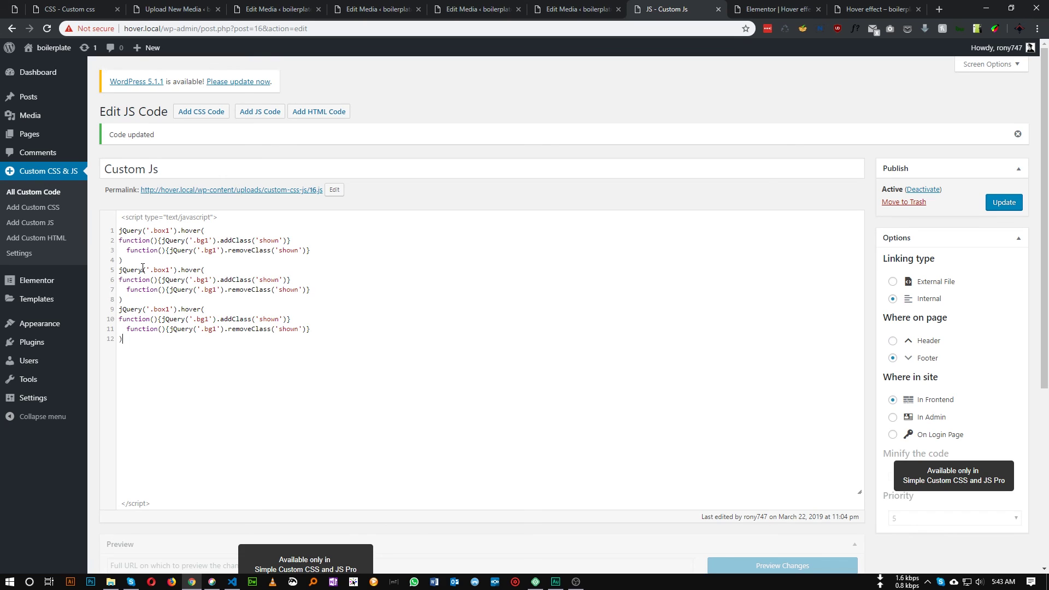
{"action": "key", "text": "ctrl+v"}
Renumber the second hover block to target .box2 and .bg2.
{"action": "left_click", "coordinate": [170, 268]}
{"action": "type", "text": "2"}
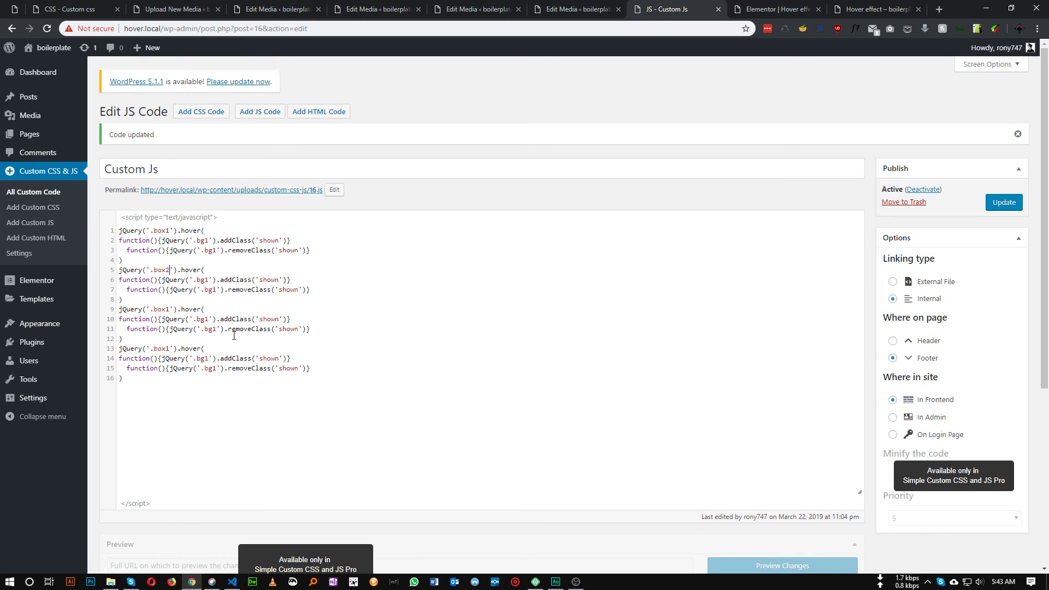
{"action": "left_click_drag", "start_coordinate": [211, 280], "coordinate": [212, 290]}
{"action": "type", "text": "2"}
{"action": "type", "text": "2"}
Renumber the third hover block to .box3 and .bg3, and the fourth to .box4 and .bg4.
{"action": "left_click_drag", "start_coordinate": [167, 309], "coordinate": [218, 369]}
{"action": "type", "text": "3"}
{"action": "type", "text": "3"}
{"action": "type", "text": "3"}
{"action": "type", "text": "4"}
{"action": "type", "text": "4"}
{"action": "type", "text": "4"}
Save the Custom Js code and reload the Hover effect preview page.
{"action": "left_click", "coordinate": [1006, 206]}
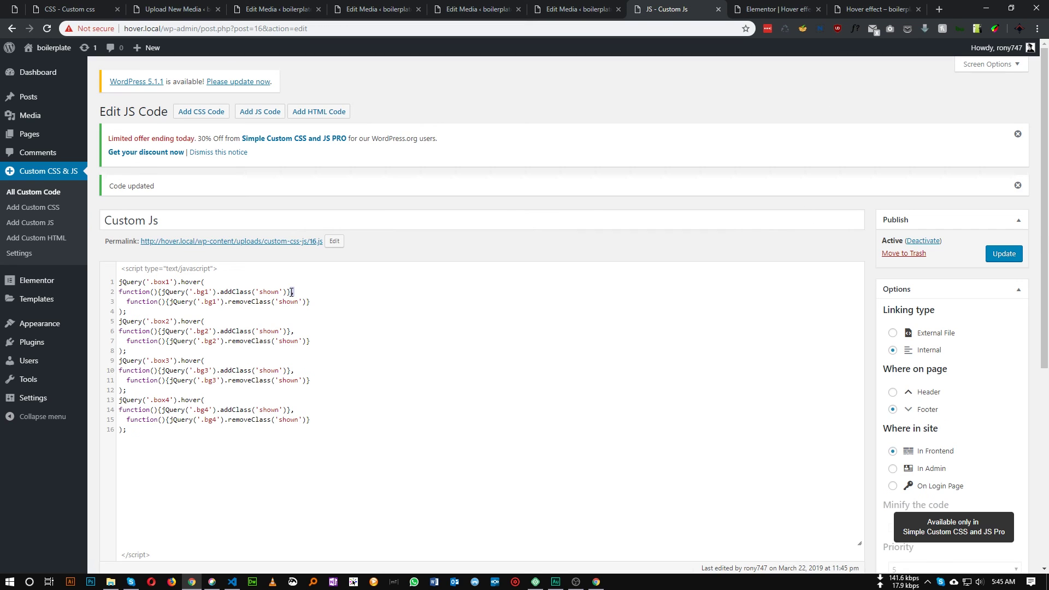
{"action": "left_click", "coordinate": [125, 312]}
{"action": "key", "text": "ctrl+s"}
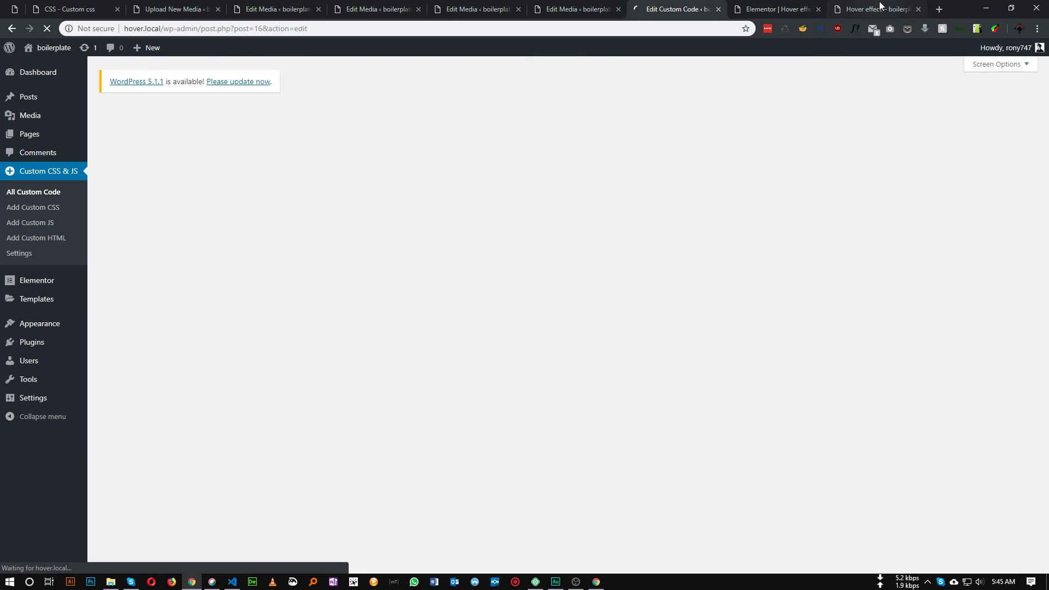
{"action": "left_click", "coordinate": [880, 6]}
{"action": "key", "text": "F5"}
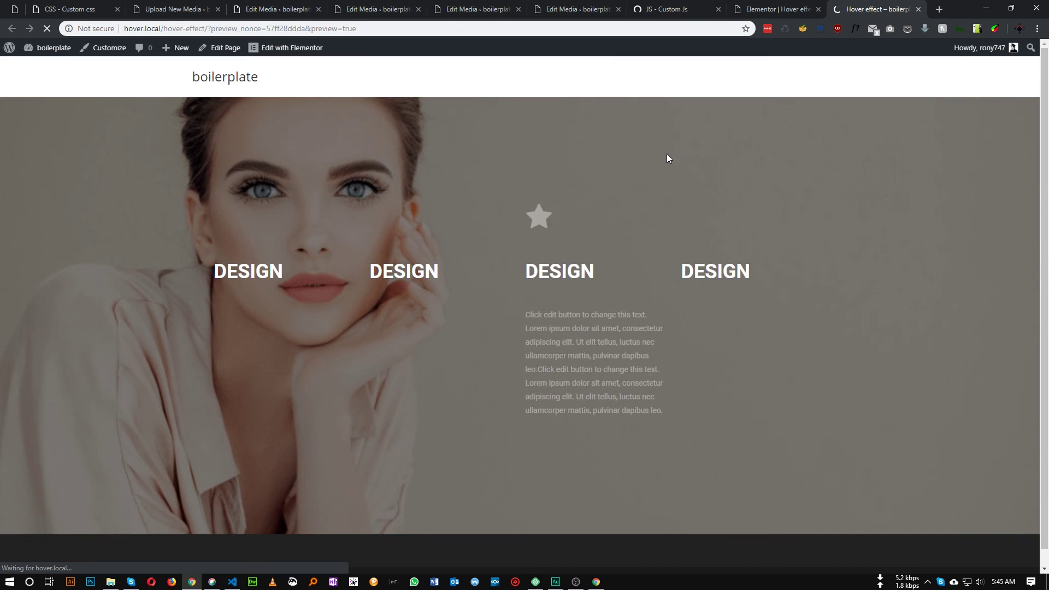
{"action": "left_click", "coordinate": [596, 582]}
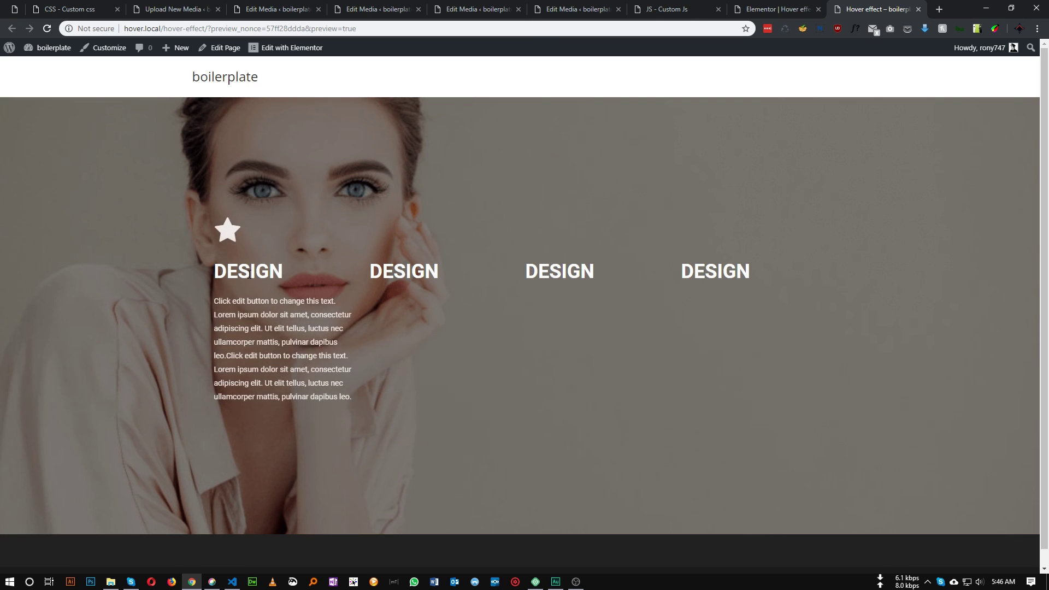
Inspect the first DESIGN heading's markup for the background sections' classes, and compare them with the custom CSS and JS code.
{"action": "right_click", "coordinate": [247, 273]}
{"action": "left_click", "coordinate": [294, 500]}
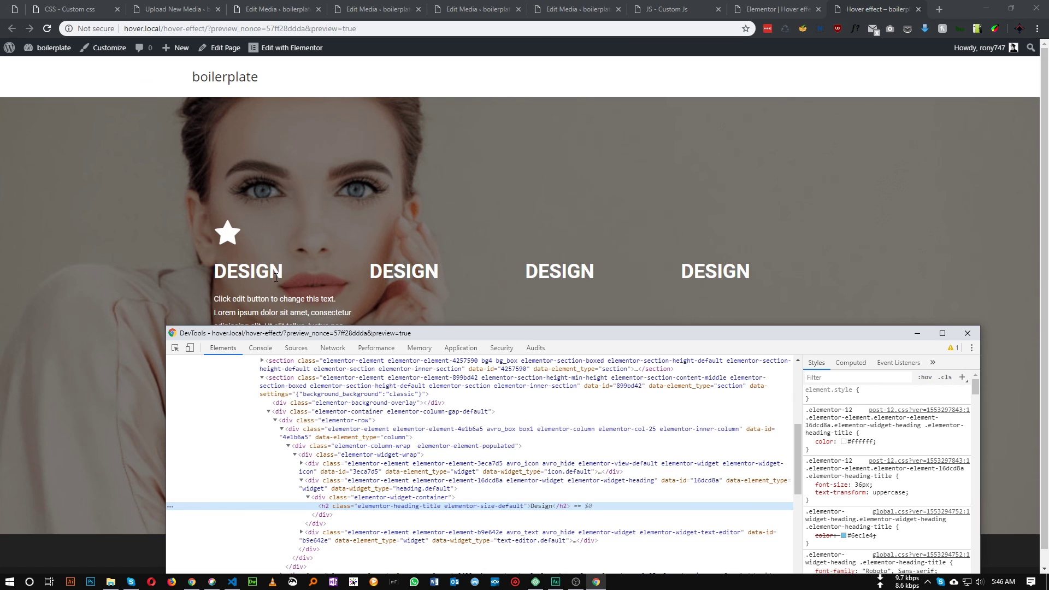
{"action": "scroll", "coordinate": [355, 404], "scroll_direction": "up", "scroll_amount": 3}
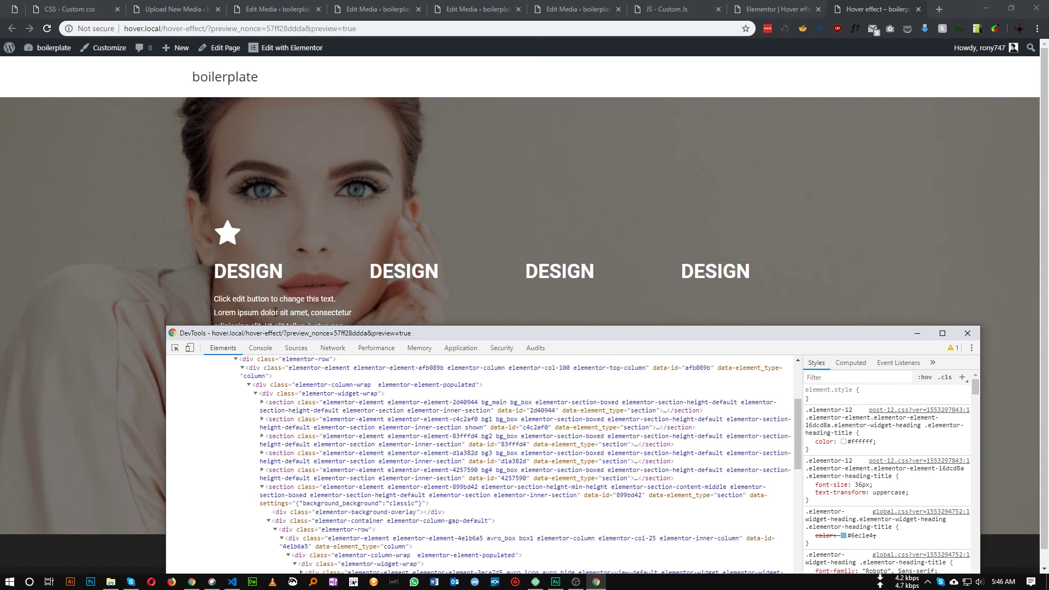
{"action": "key", "text": "F12"}
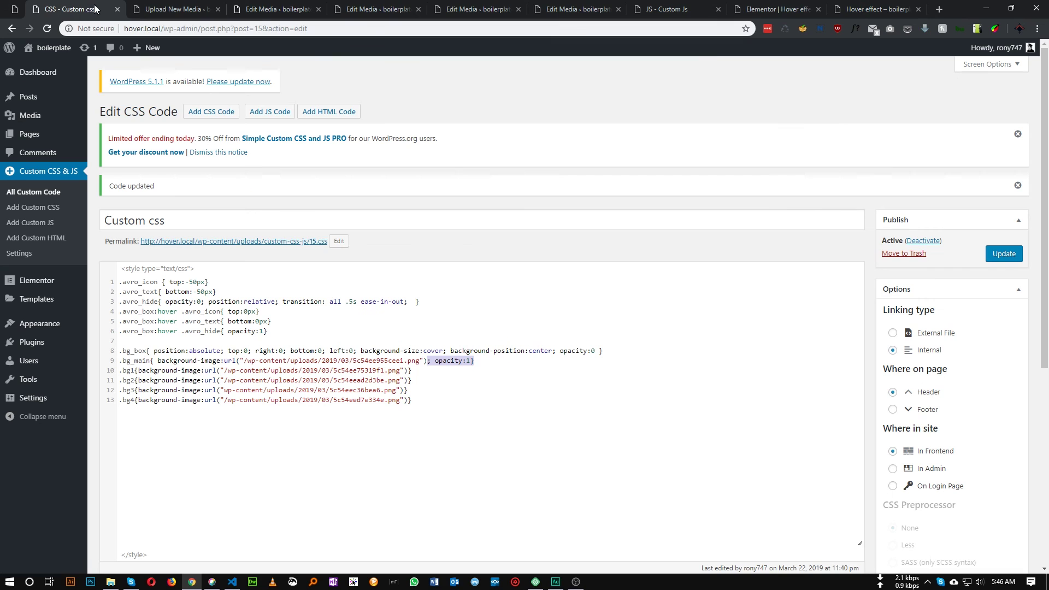
{"action": "left_click", "coordinate": [70, 9]}
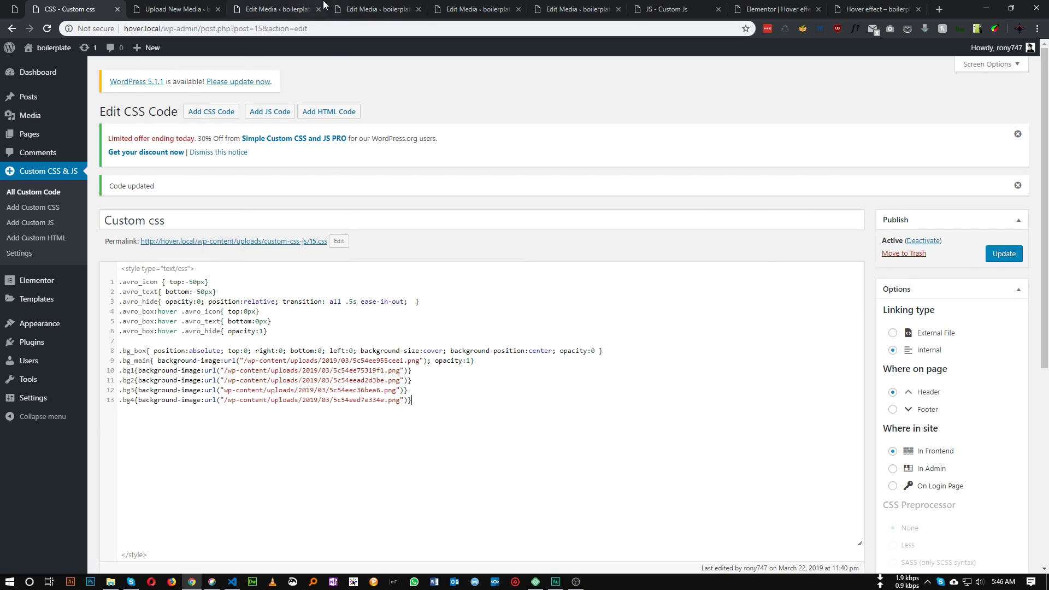
{"action": "left_click", "coordinate": [670, 9]}
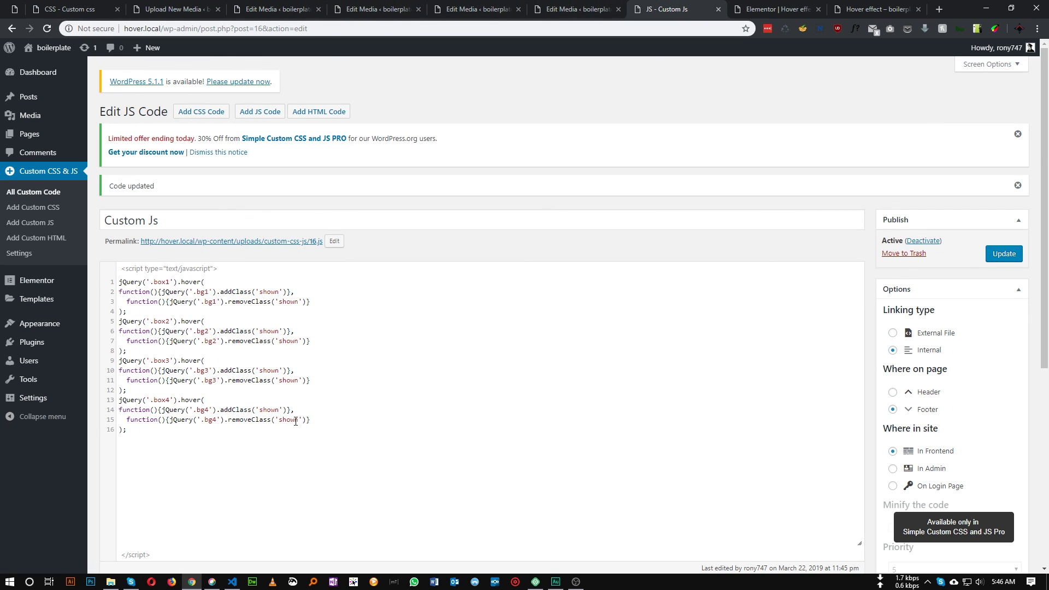
Add a .shown{opacity:1} rule at the end of the Custom css code and save it.
{"action": "left_click", "coordinate": [70, 9]}
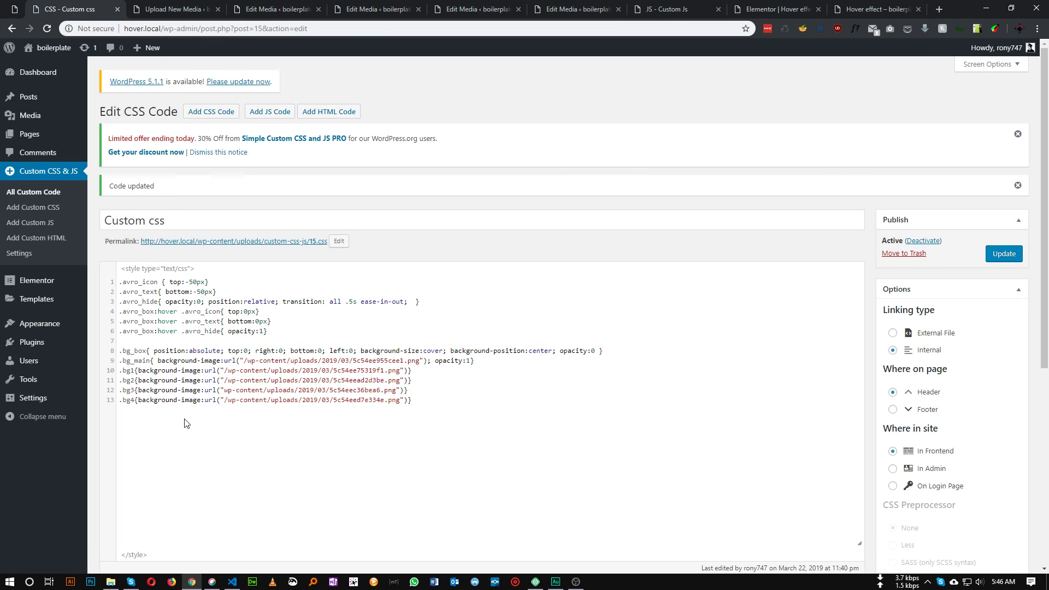
{"action": "type", "text": ".shown"}
{"action": "type", "text": "{}"}
{"action": "type", "text": "opac"}
{"action": "type", "text": "ity:1}"}
{"action": "left_click_drag", "start_coordinate": [146, 353], "coordinate": [124, 351]}
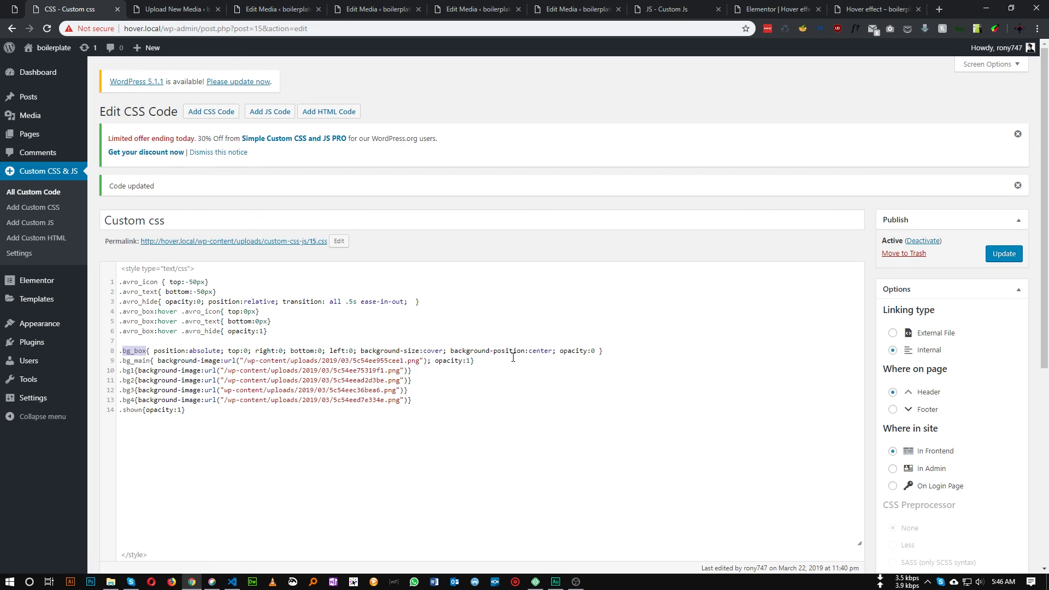
{"action": "left_click_drag", "start_coordinate": [555, 351], "coordinate": [590, 350]}
{"action": "left_click", "coordinate": [1004, 254]}
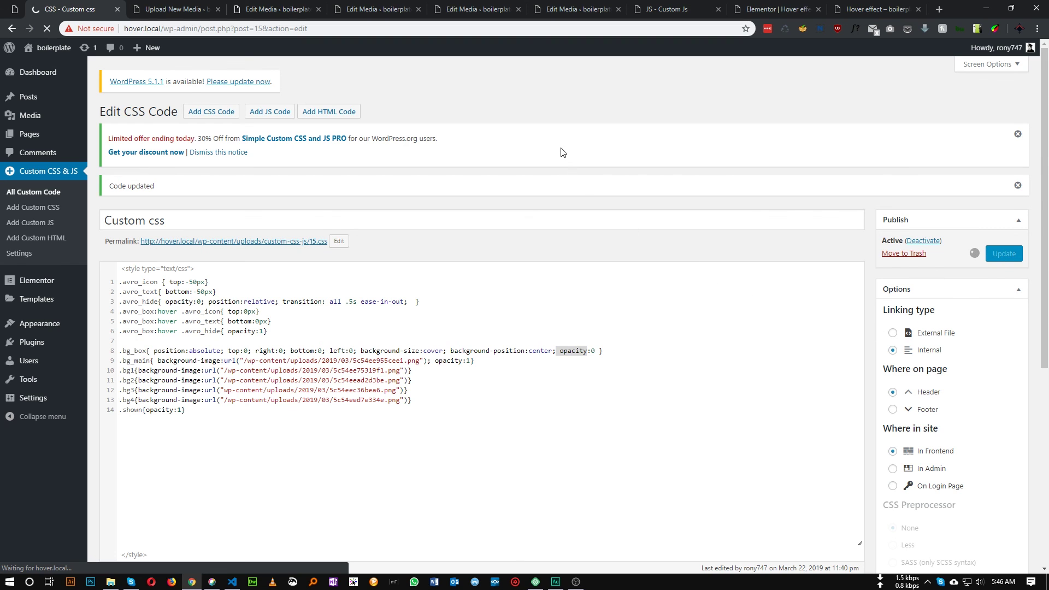
Reload the Hover effect preview page and test the background change on each DESIGN column.
{"action": "left_click", "coordinate": [647, 4]}
{"action": "key", "text": "ctrl+9"}
{"action": "key", "text": "F5"}
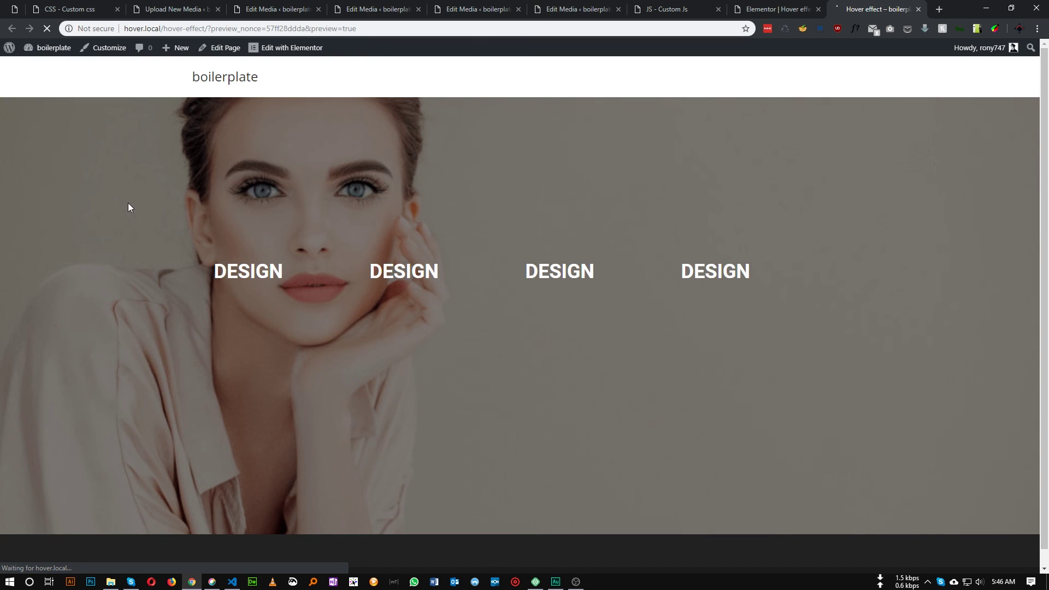
{"action": "mouse_move", "coordinate": [254, 271]}
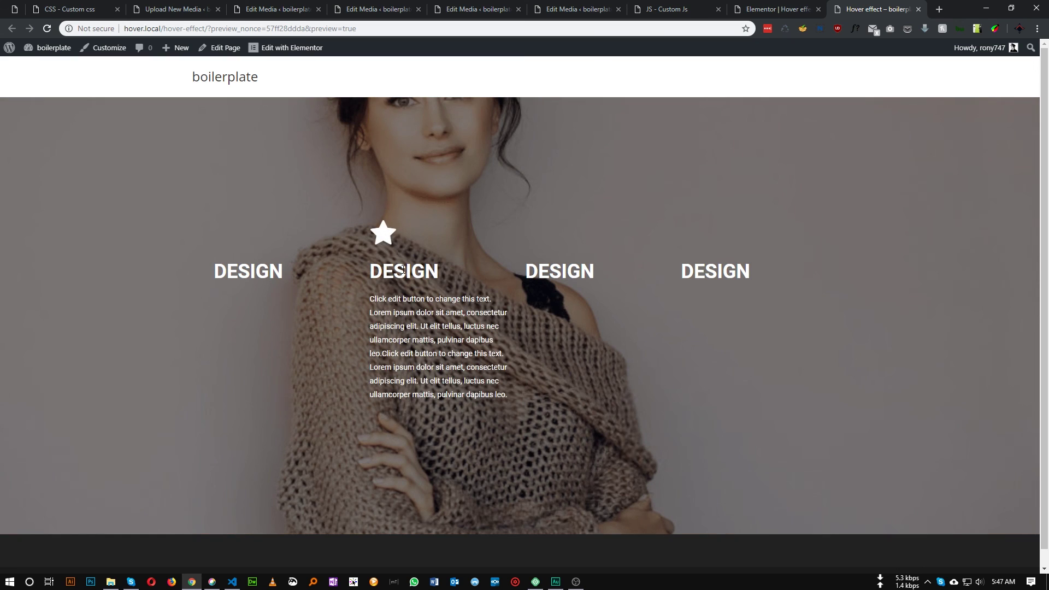
{"action": "mouse_move", "coordinate": [559, 265]}
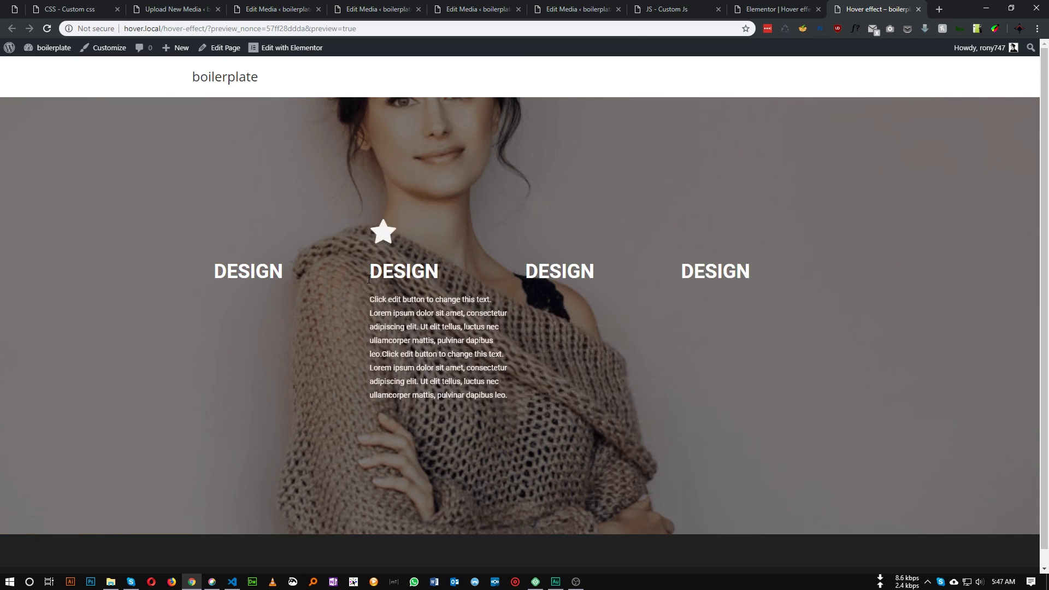
{"action": "mouse_move", "coordinate": [297, 278]}
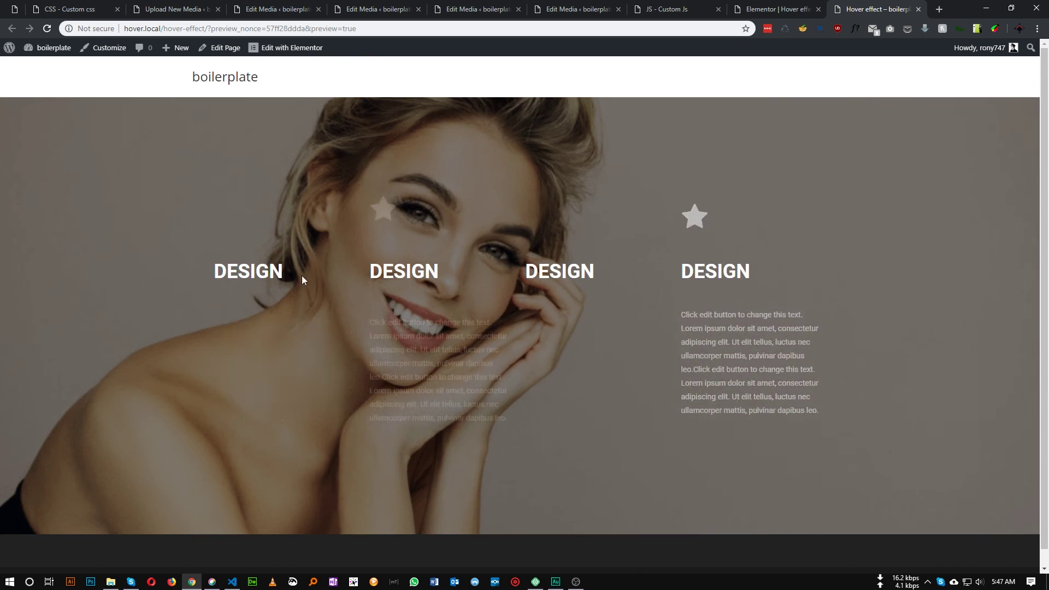
Copy "transition: all .5s ease-in-out;" from .avro_hide into the .bg_box rule after its opacity, and save the Custom css code.
{"action": "left_click", "coordinate": [71, 9]}
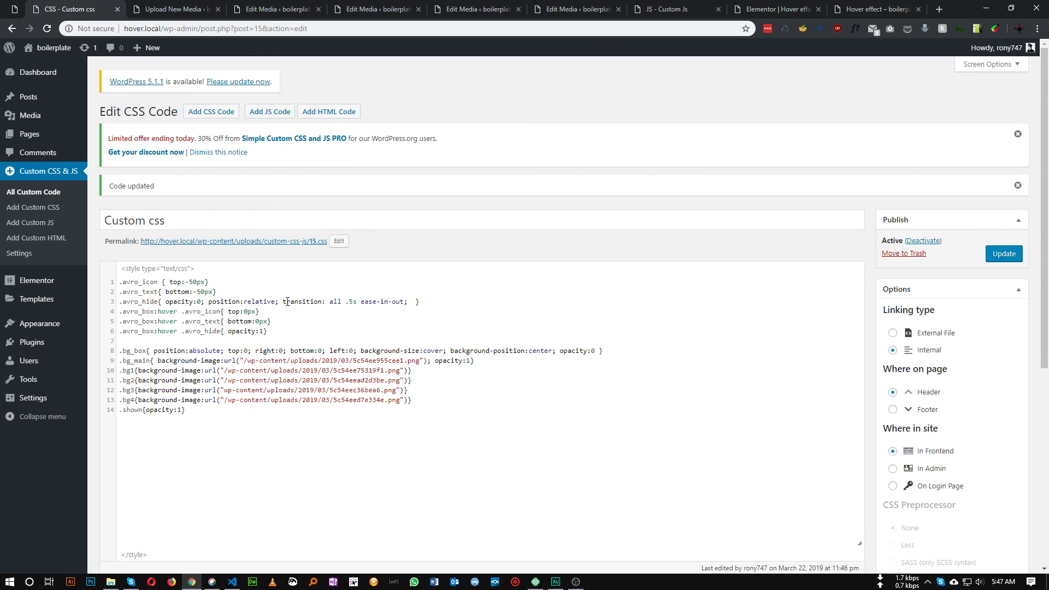
{"action": "left_click_drag", "start_coordinate": [284, 302], "coordinate": [408, 304]}
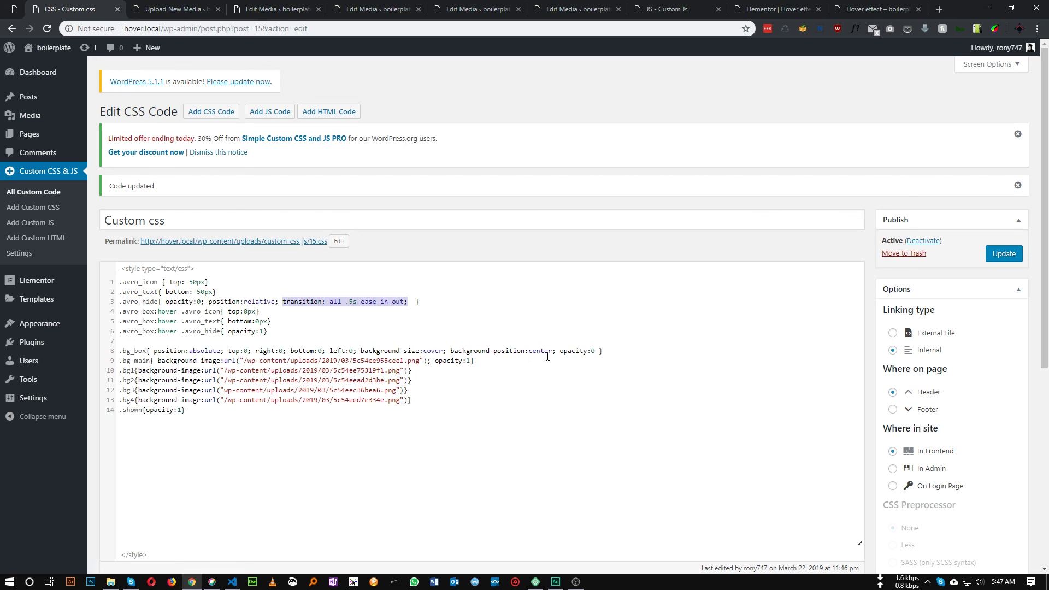
{"action": "left_click", "coordinate": [599, 351]}
{"action": "type", "text": ";"}
{"action": "key", "text": "ctrl+v"}
{"action": "left_click", "coordinate": [1008, 253]}
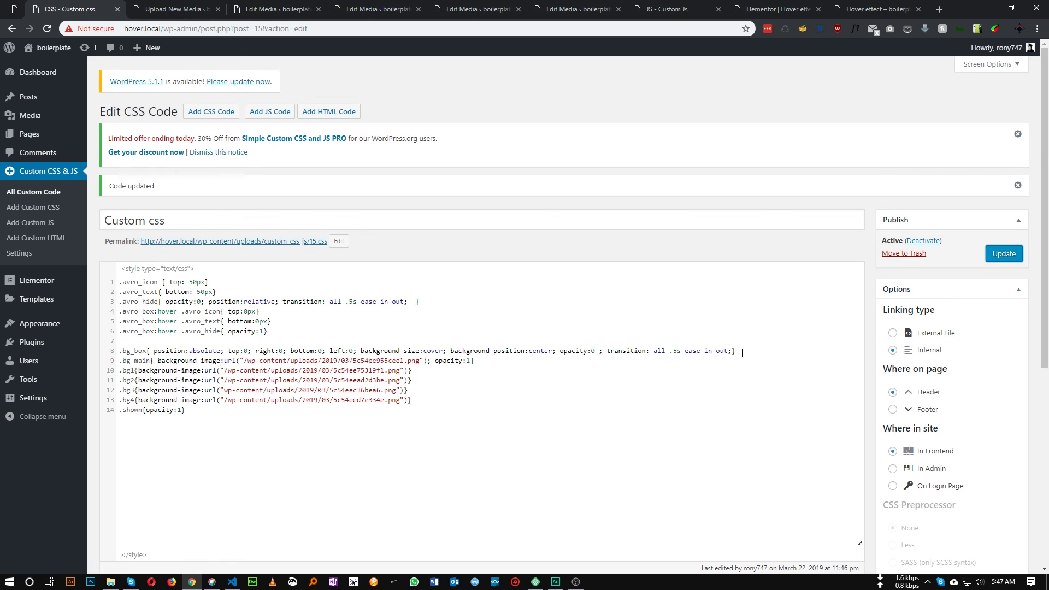
{"action": "left_click", "coordinate": [1007, 254]}
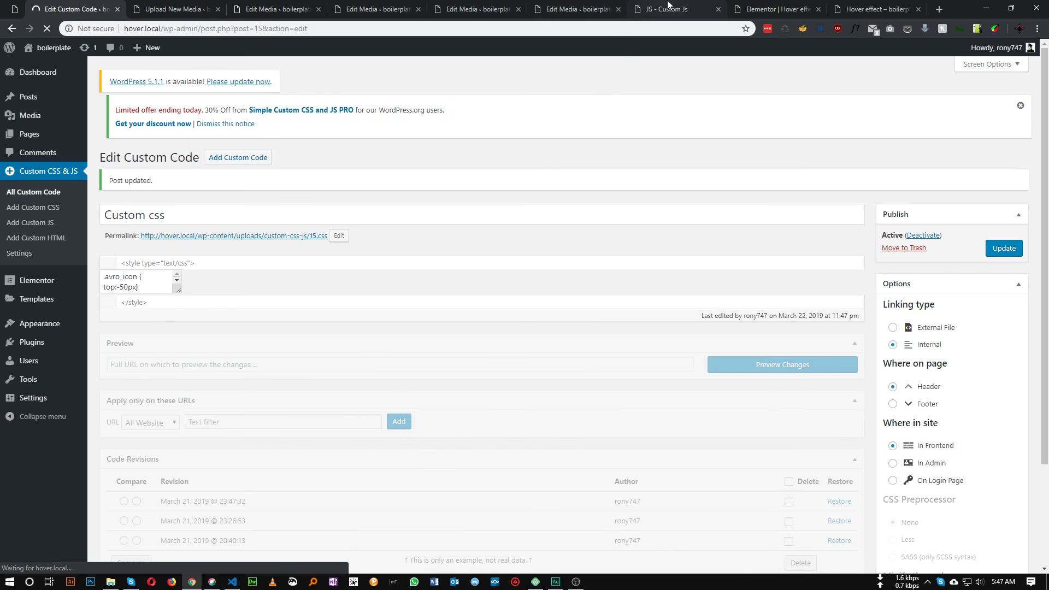
Reload the Hover effect preview page and check the background transition while moving across the DESIGN columns.
{"action": "left_click", "coordinate": [634, 15]}
{"action": "left_click", "coordinate": [776, 9]}
{"action": "left_click", "coordinate": [874, 10]}
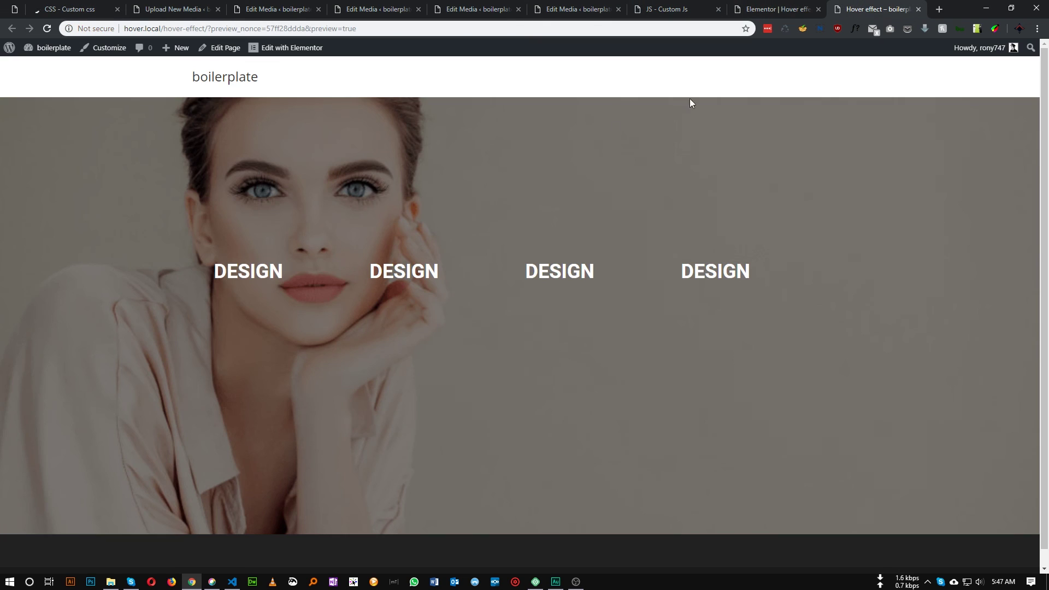
{"action": "key", "text": "F5"}
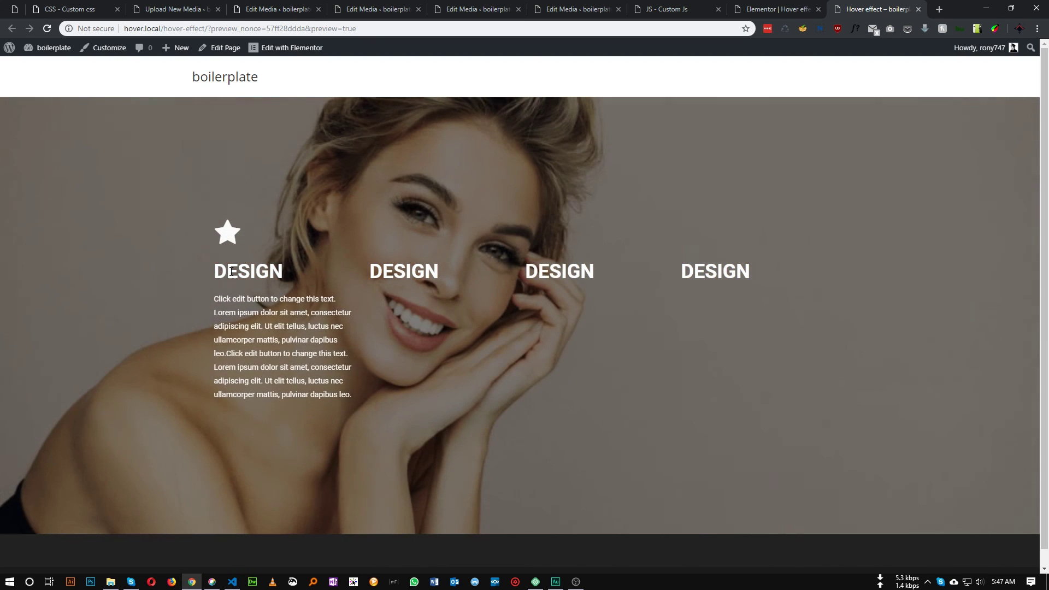
{"action": "mouse_move", "coordinate": [421, 258]}
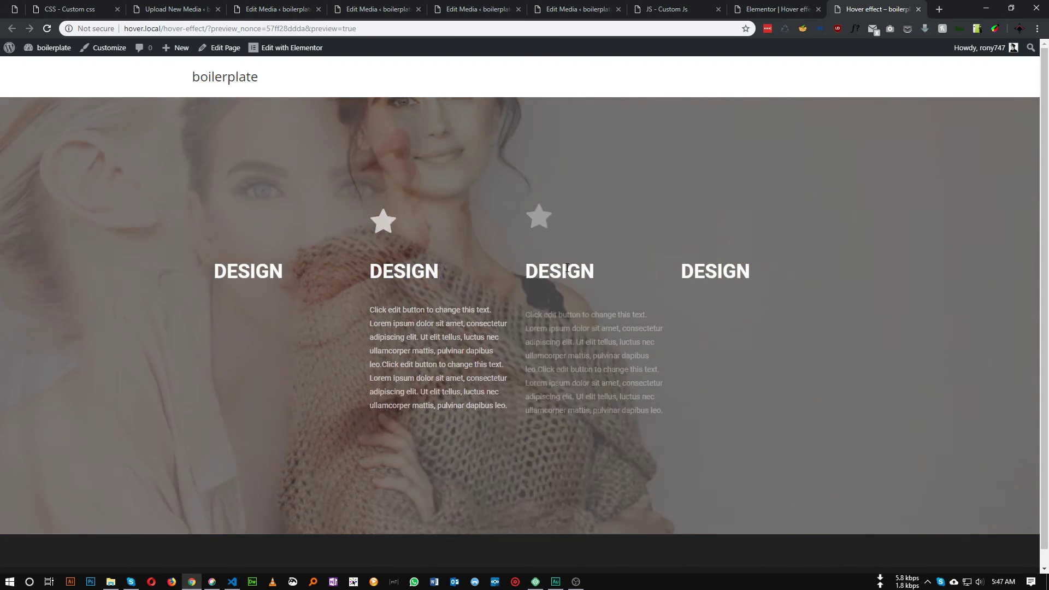